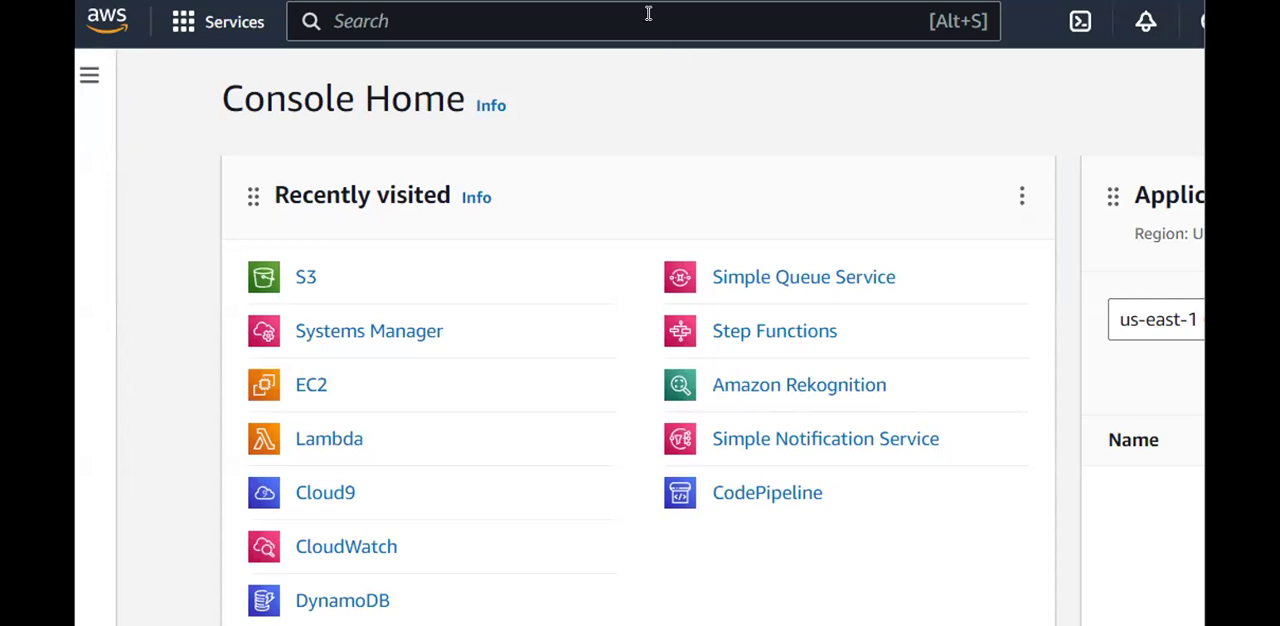
# Find the VPC service, open the list of your VPCs, and narrow its Name column.
pyautogui.write('vpc')
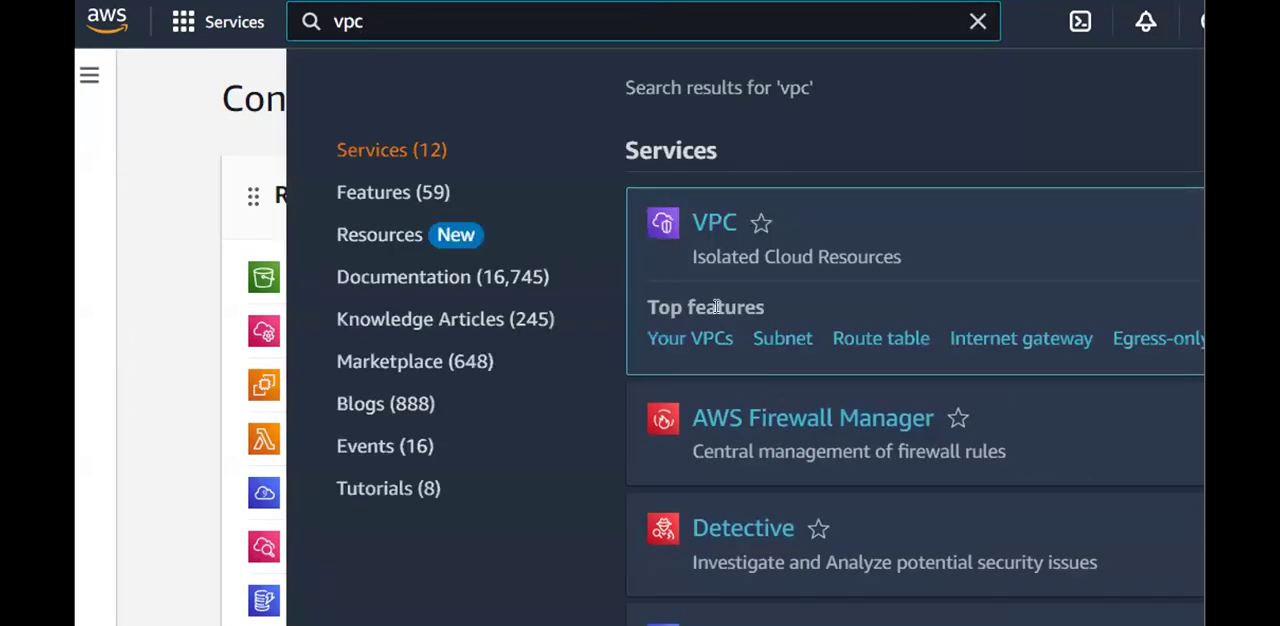
pyautogui.click(685, 338)
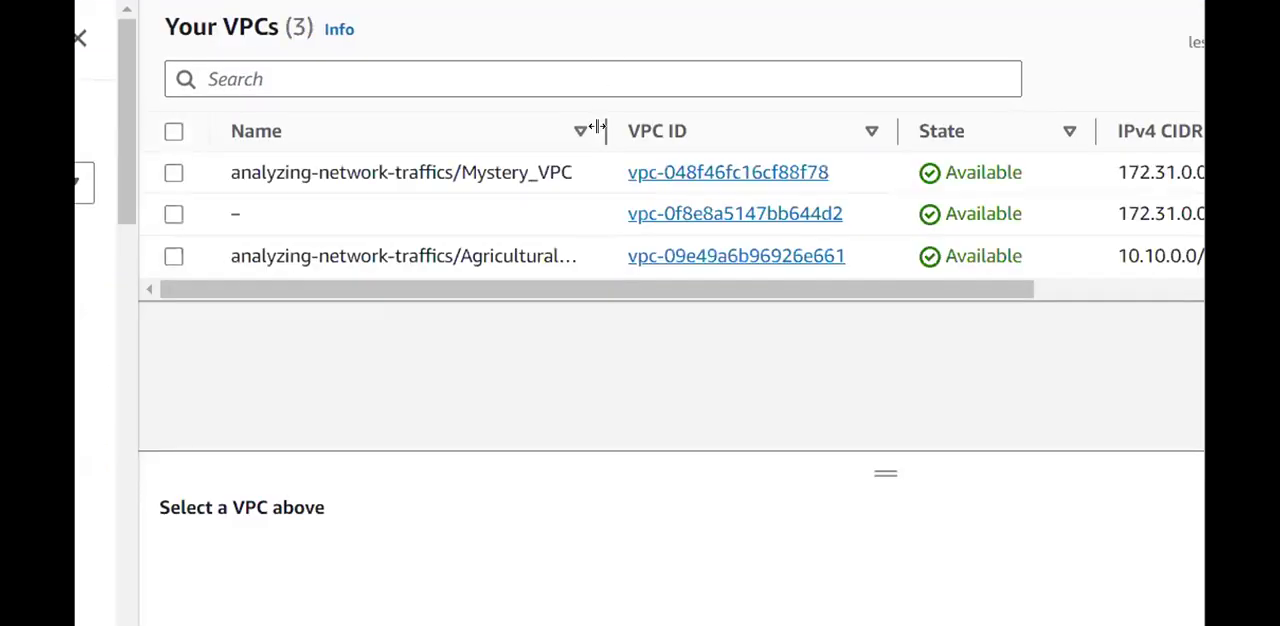
pyautogui.moveTo(590, 131)
pyautogui.mouseDown()
pyautogui.moveTo(443, 131)
pyautogui.moveTo(477, 142)
pyautogui.moveTo(633, 129)
pyautogui.moveTo(577, 128)
pyautogui.mouseUp()
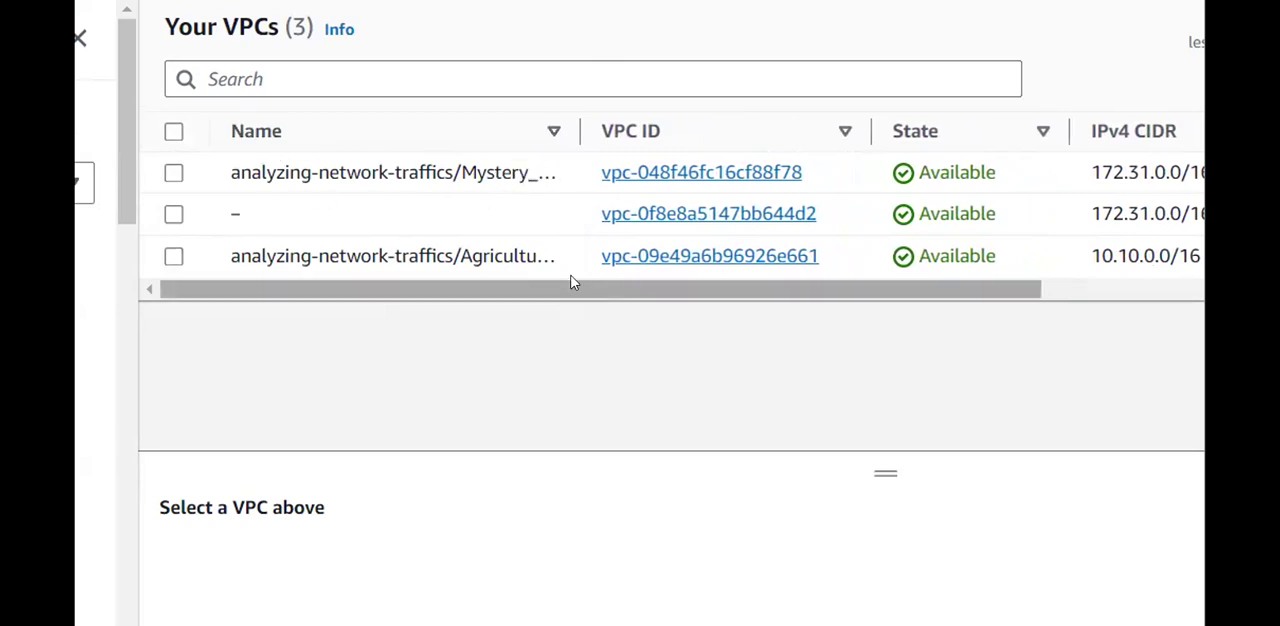
# Select analyzing-network-traffics/Agricultural_VPC and show its flow logs in an enlarged details area.
pyautogui.click(173, 257)
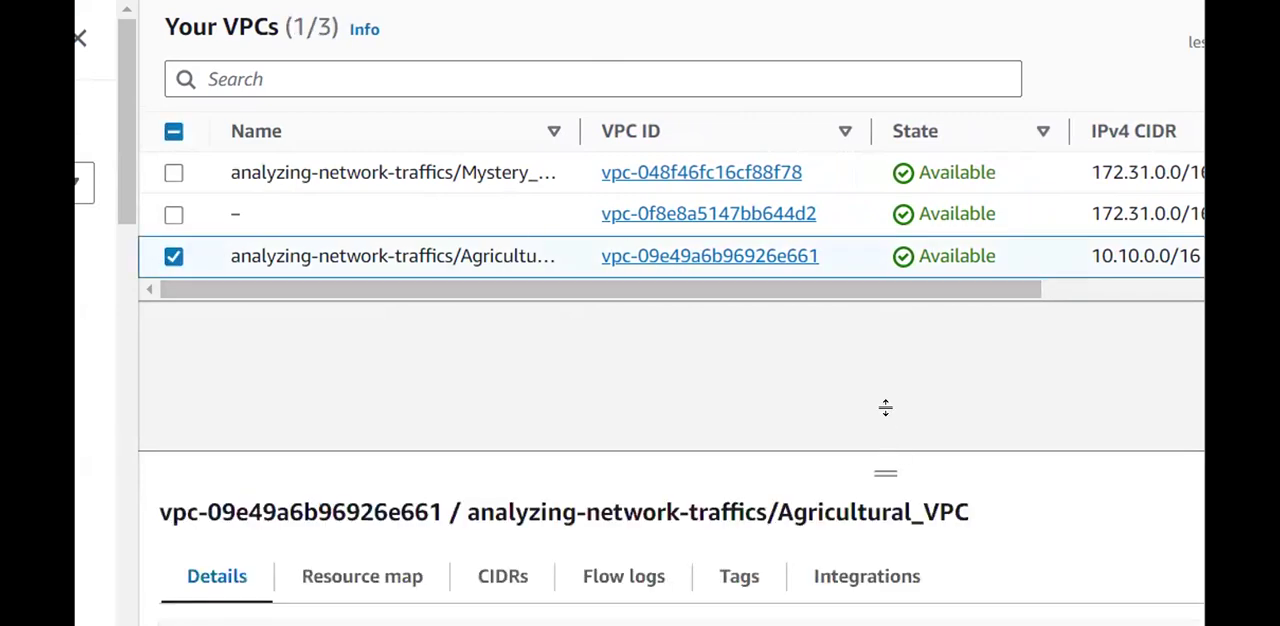
pyautogui.moveTo(885, 426); pyautogui.dragTo(894, 303)
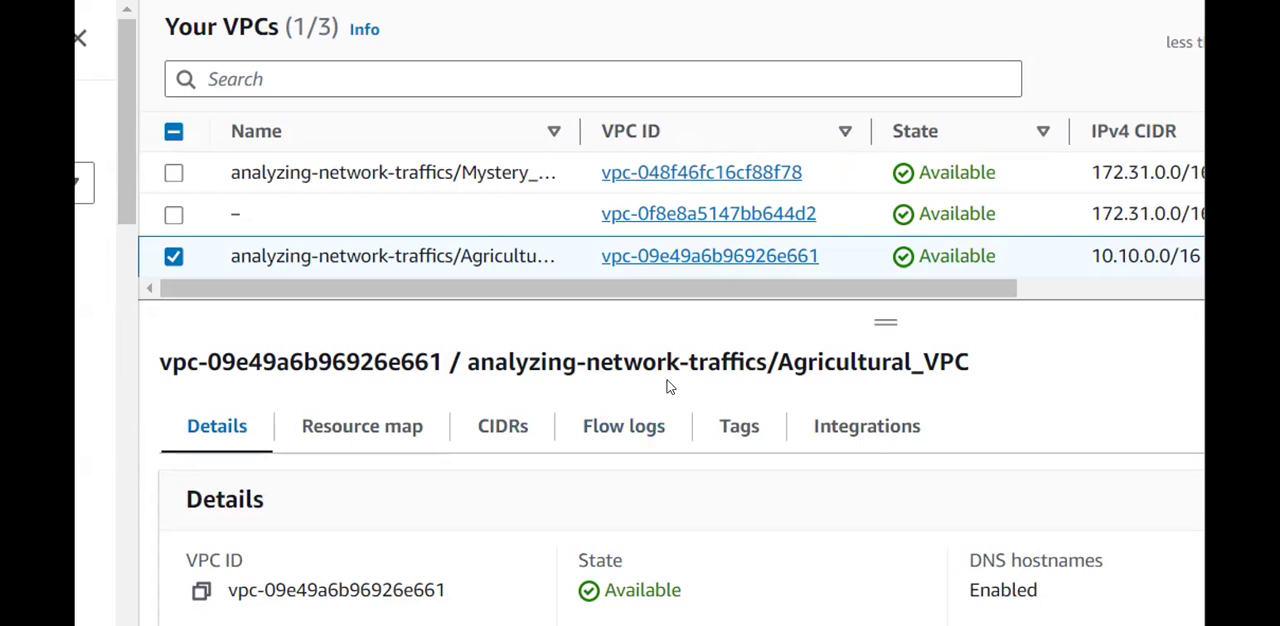
pyautogui.scroll(-1, 585, 447)
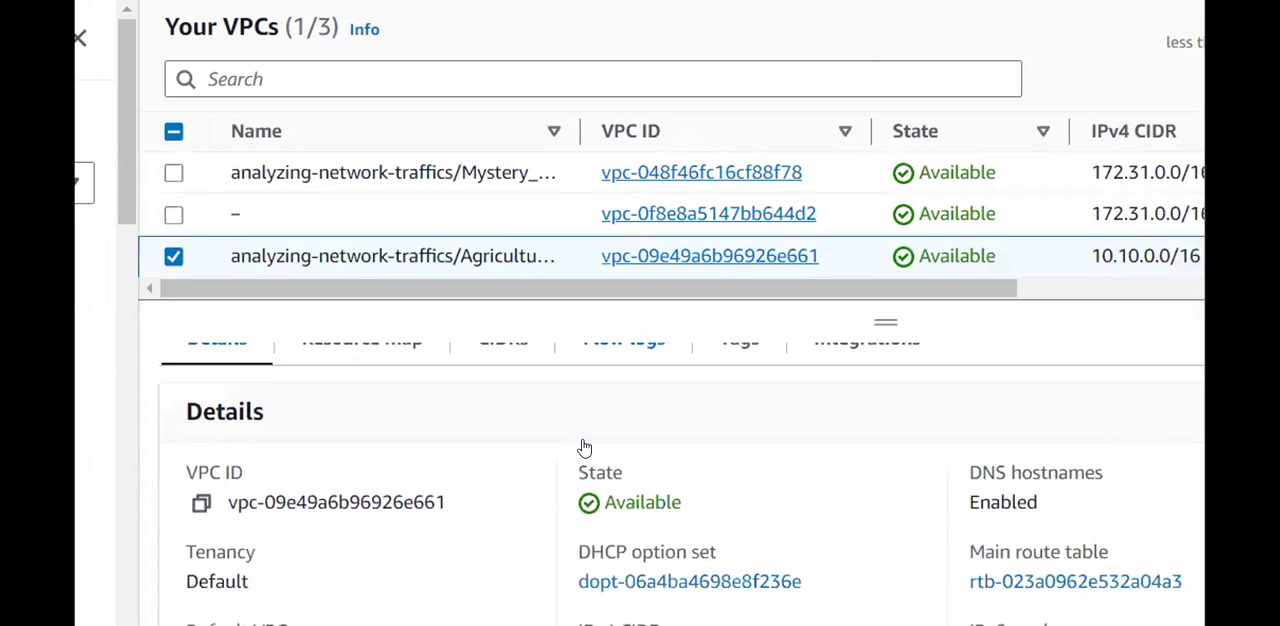
pyautogui.scroll(1, 585, 448)
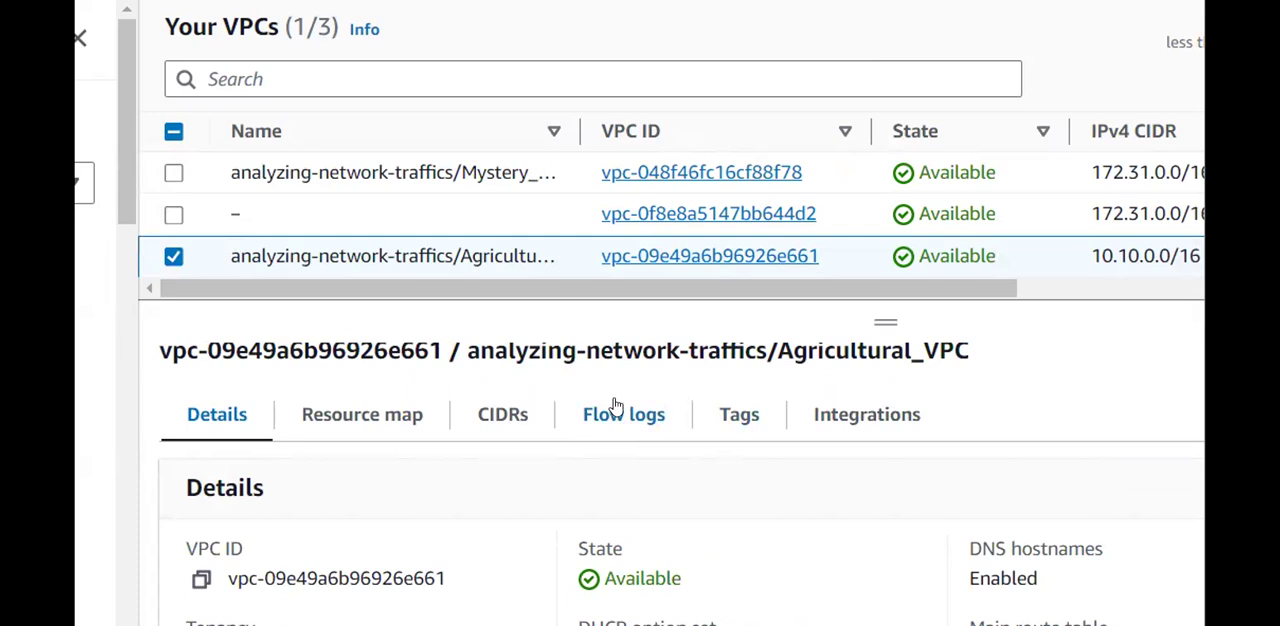
pyautogui.click(618, 410)
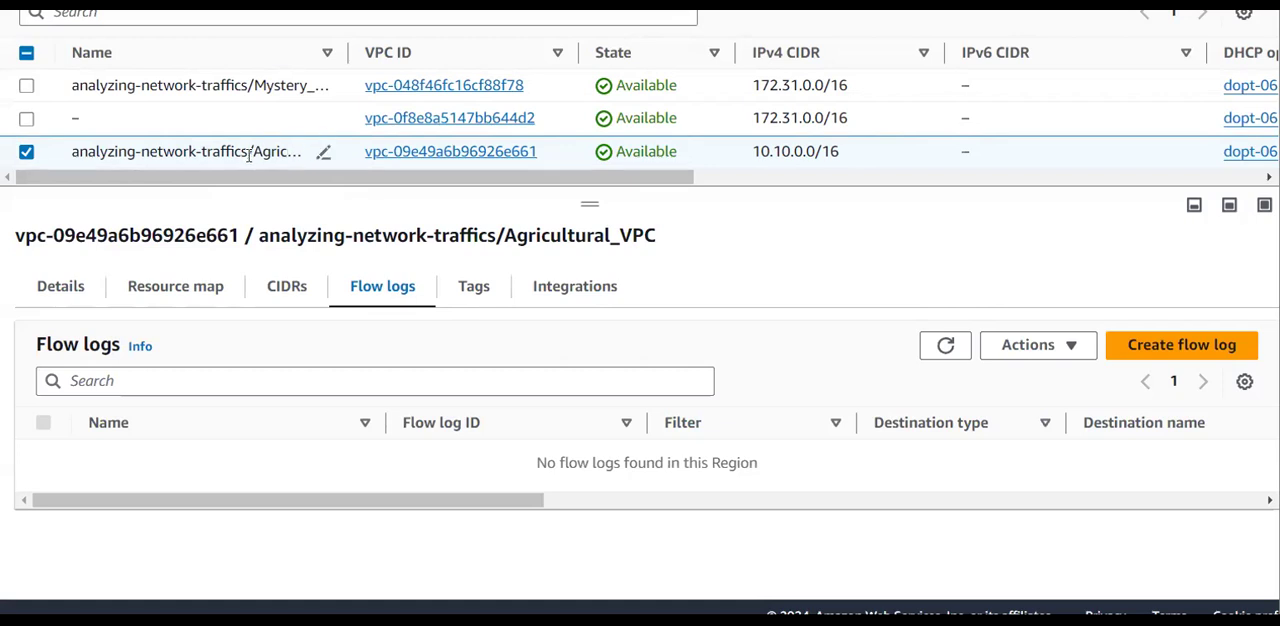
pyautogui.click(279, 289)
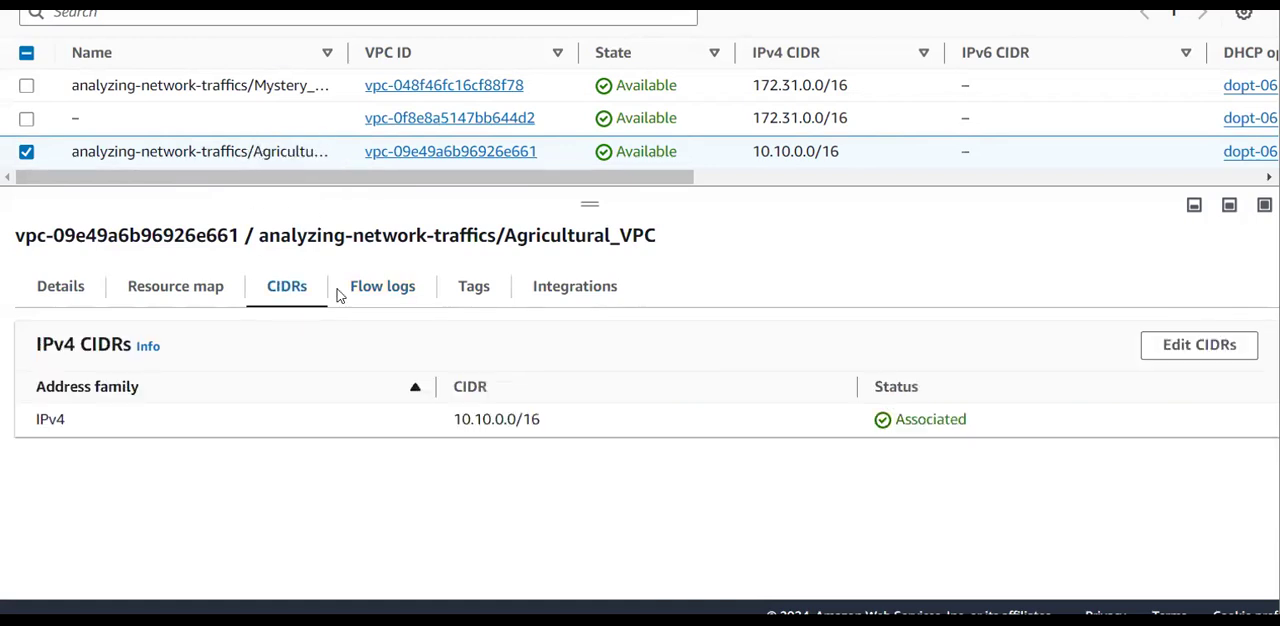
pyautogui.click(381, 299)
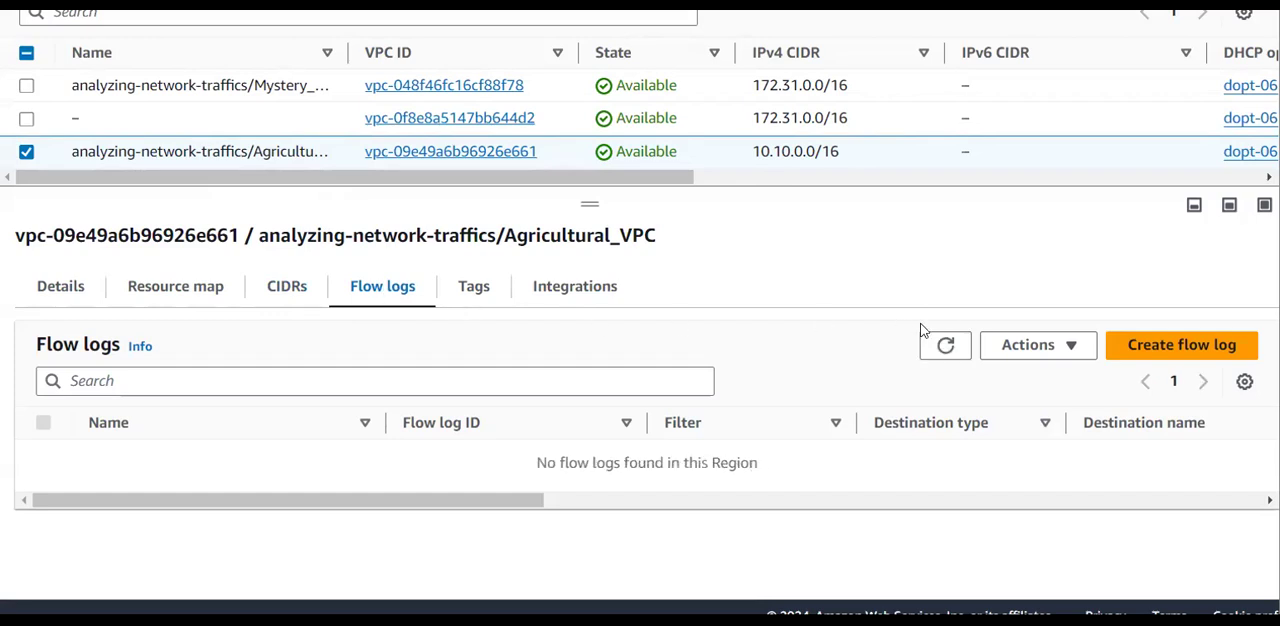
# Start creating a flow log for Agricultural_VPC and name it my-flowlog-accepting-requests.
pyautogui.click(1178, 350)
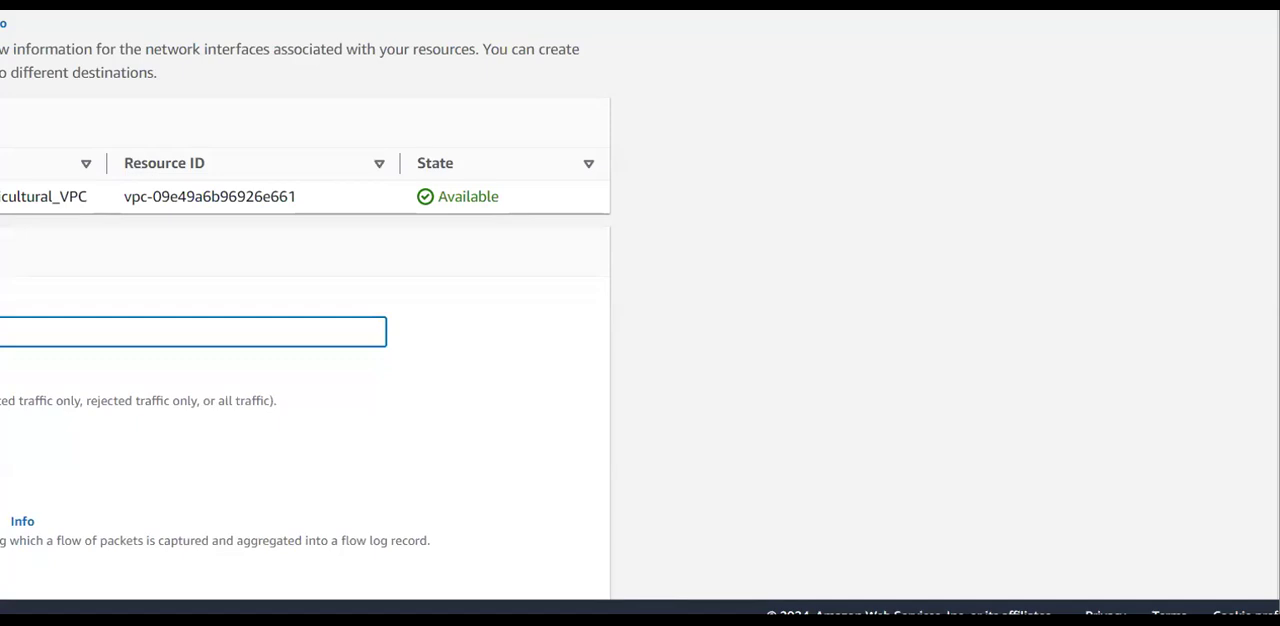
pyautogui.scroll(-1, 223, 368)
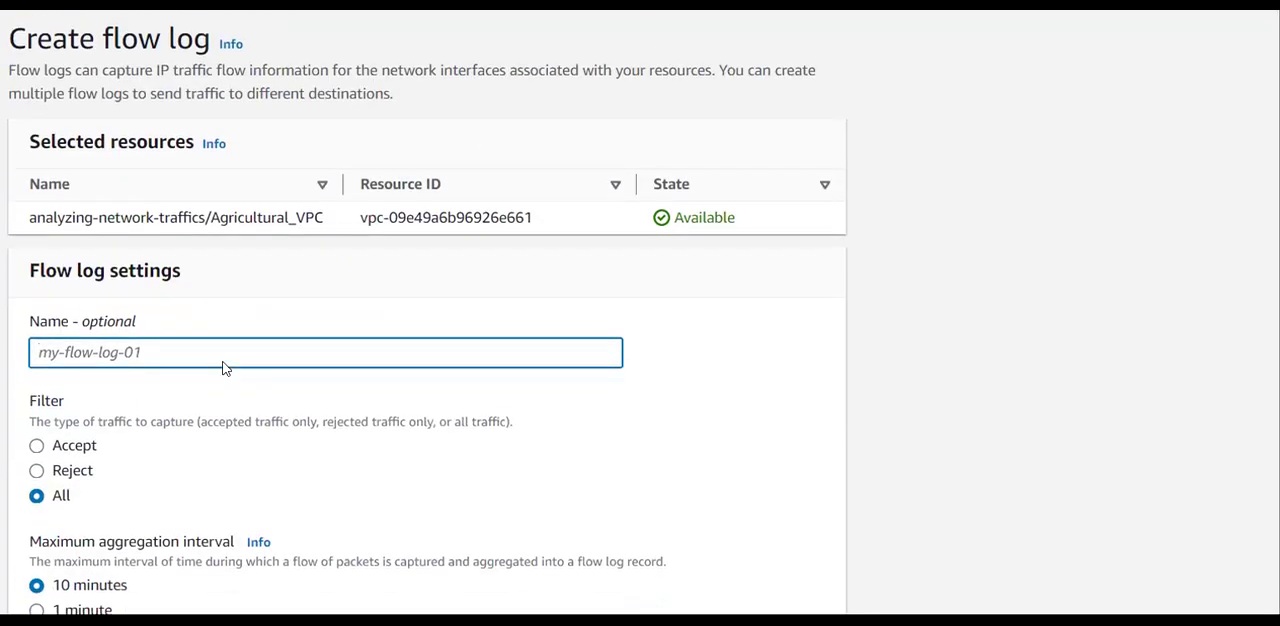
pyautogui.scroll(1, 223, 368)
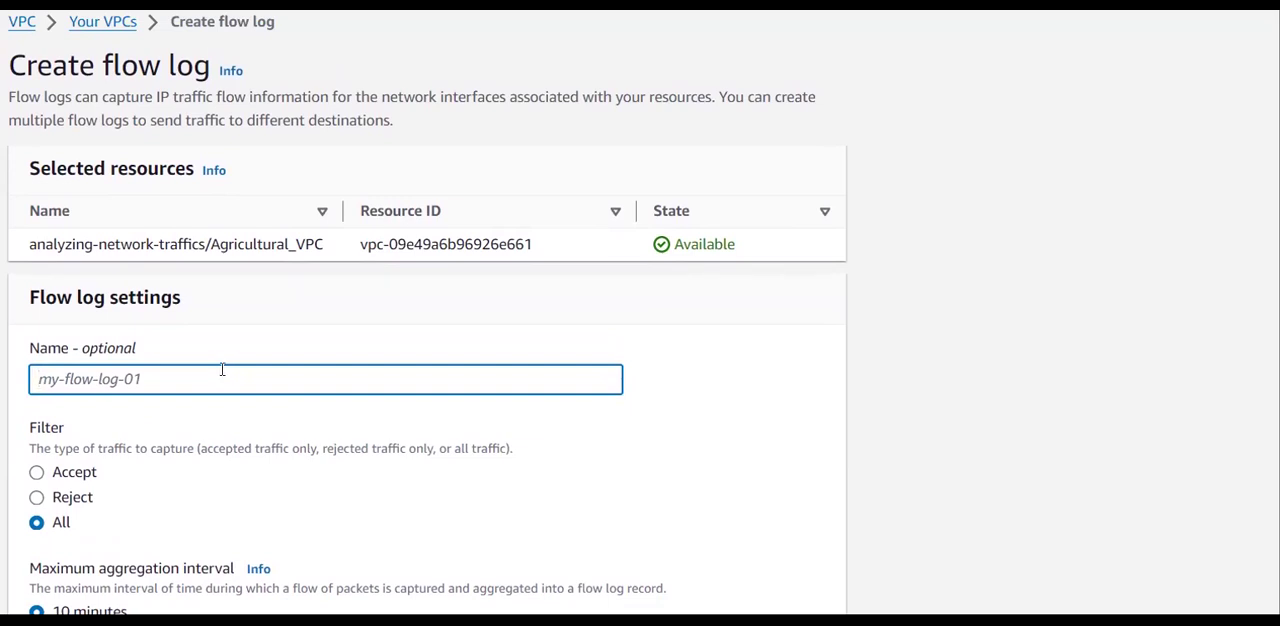
pyautogui.write('my-flowlog-accp')
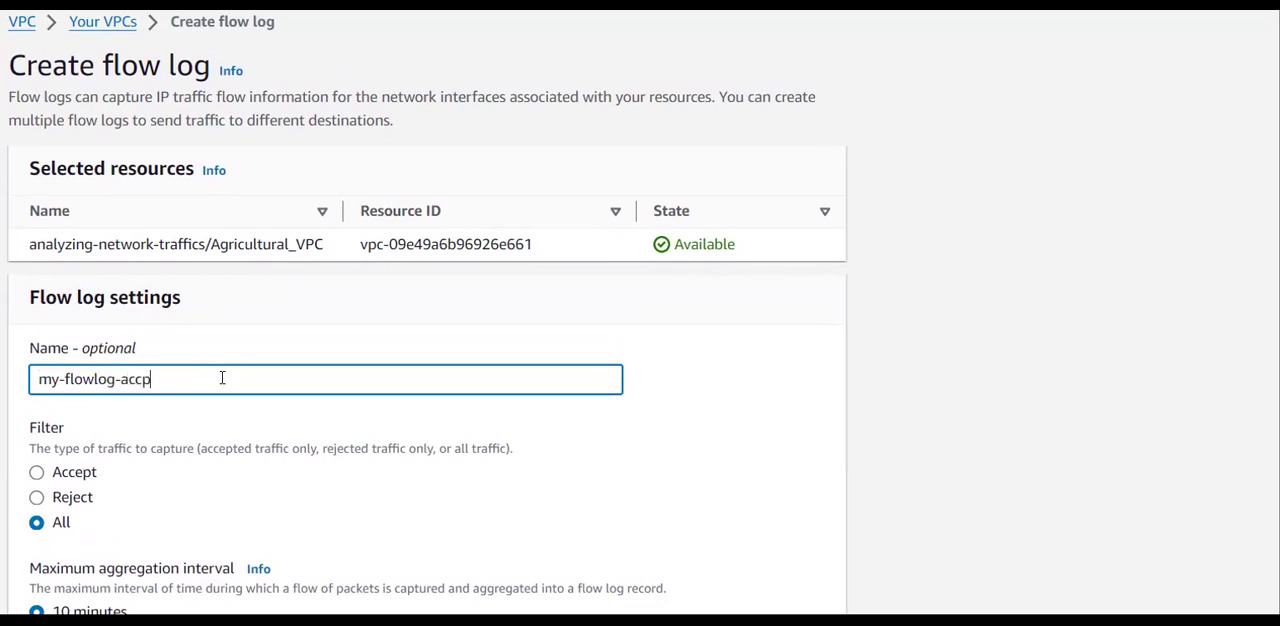
pyautogui.write('eting-requests')
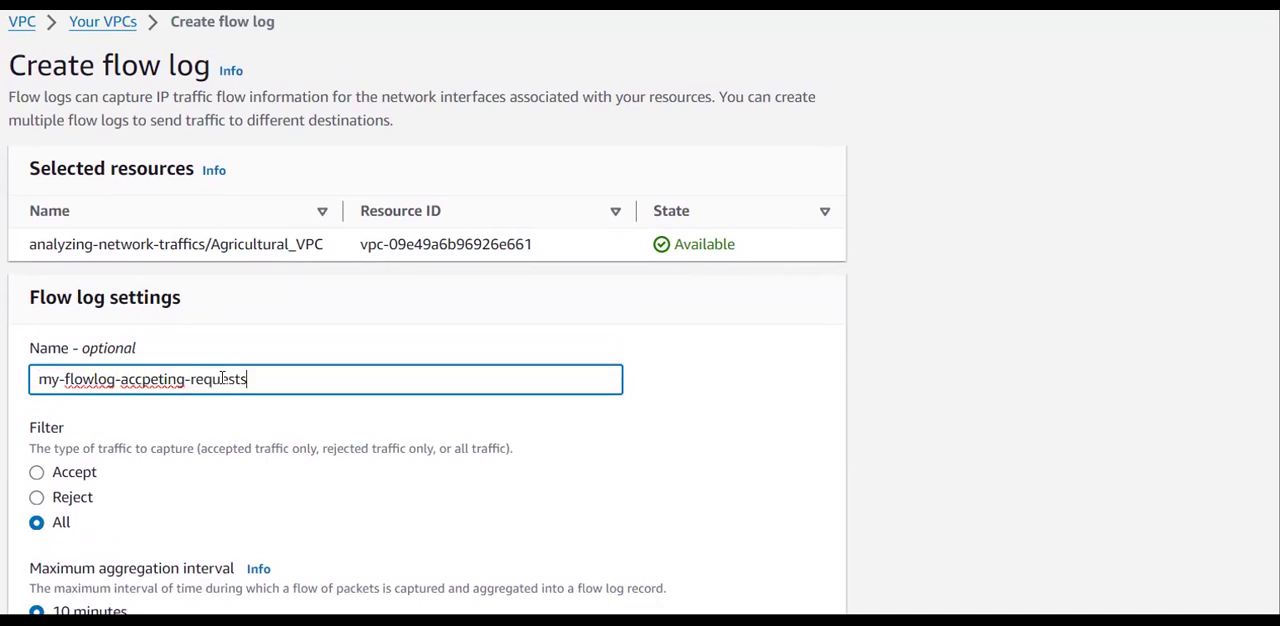
pyautogui.scroll(-1, 222, 378)
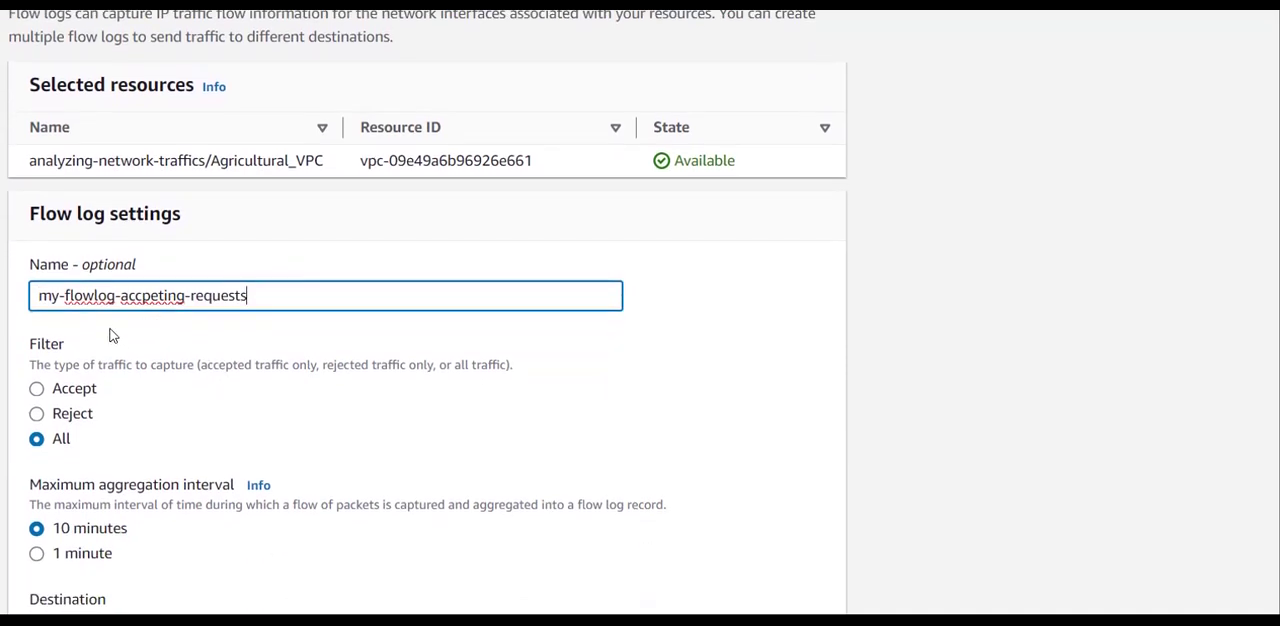
pyautogui.click(156, 293)
pyautogui.press('BackSpace')
pyautogui.press('Left')
pyautogui.write('e')
# Set the flow log's traffic filter to Accept.
pyautogui.scroll(-1, 63, 345)
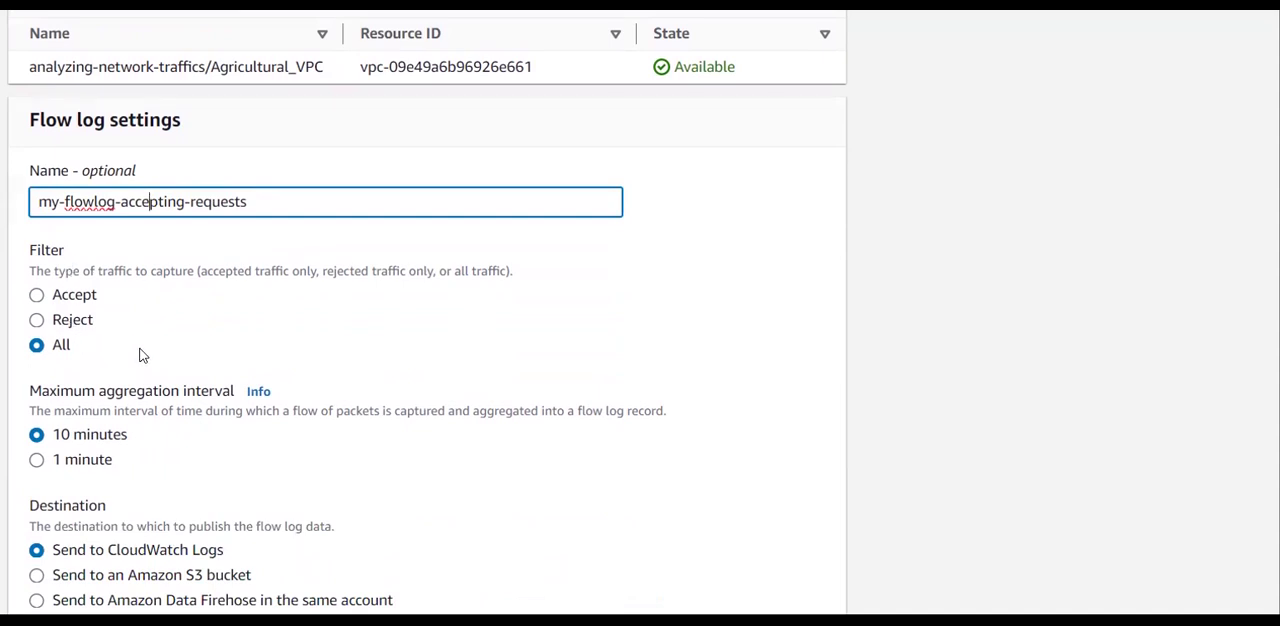
pyautogui.click(36, 295)
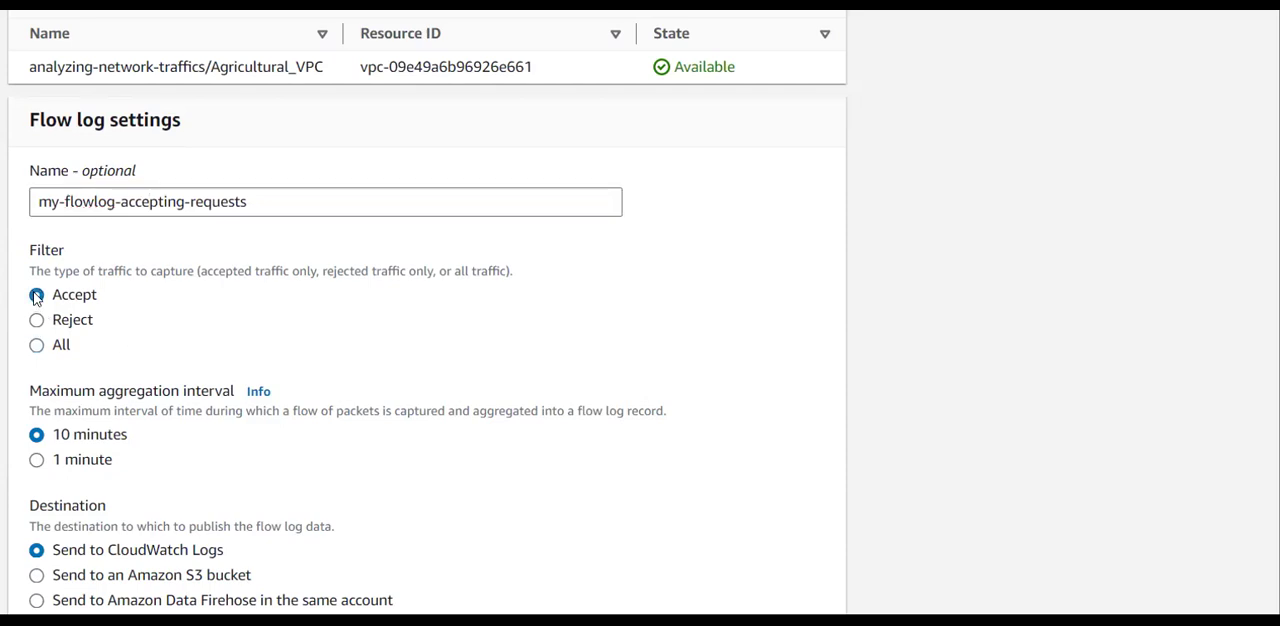
pyautogui.click(36, 321)
pyautogui.click(36, 346)
pyautogui.click(38, 296)
# Set the flow log's maximum aggregation interval to 1 minute.
pyautogui.scroll(-2, 140, 323)
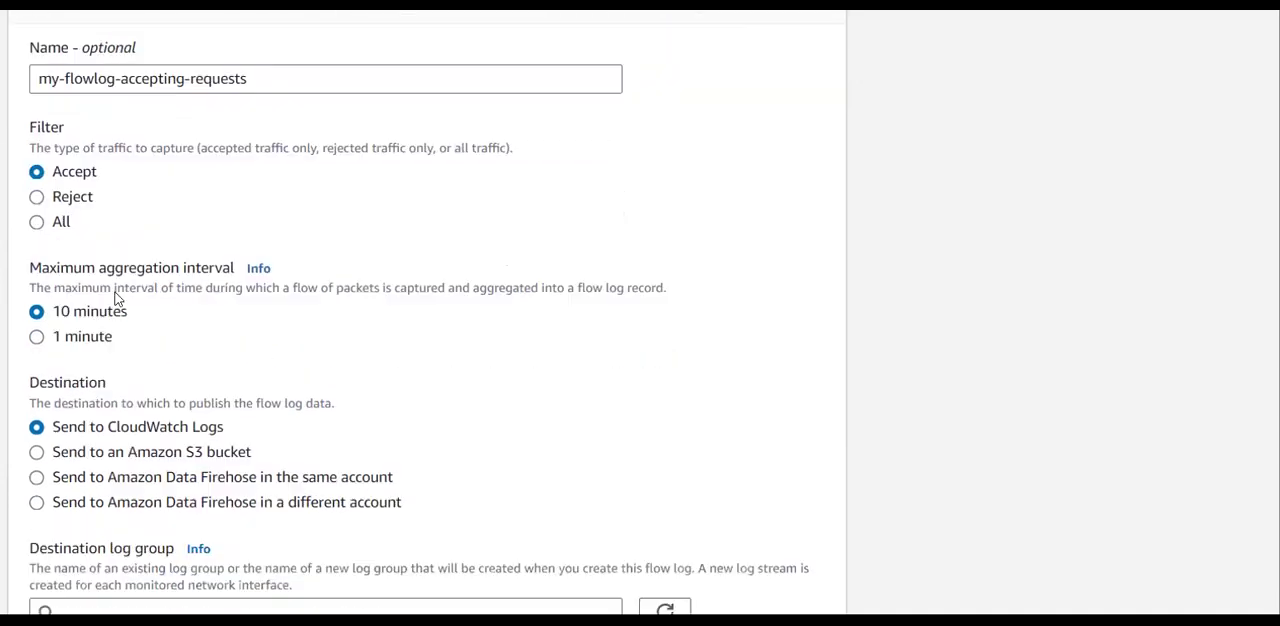
pyautogui.moveTo(28, 250); pyautogui.dragTo(236, 250)
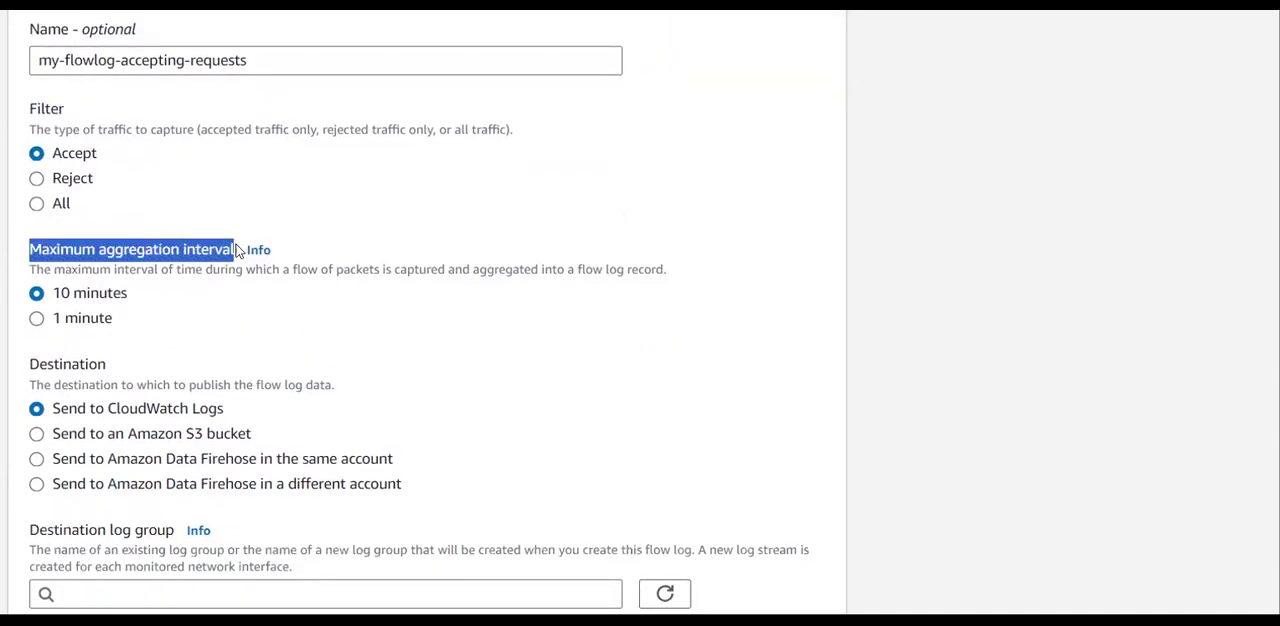
pyautogui.click(365, 181)
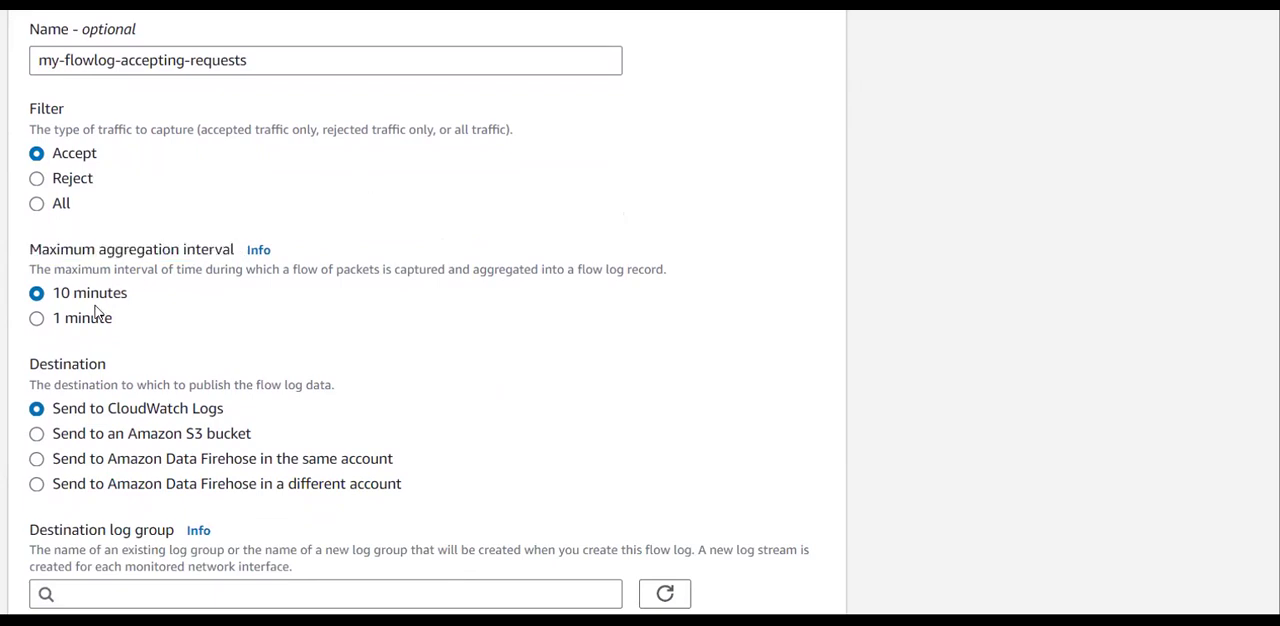
pyautogui.click(40, 320)
# Set the flow log's destination to an Amazon S3 bucket.
pyautogui.scroll(-3, 147, 312)
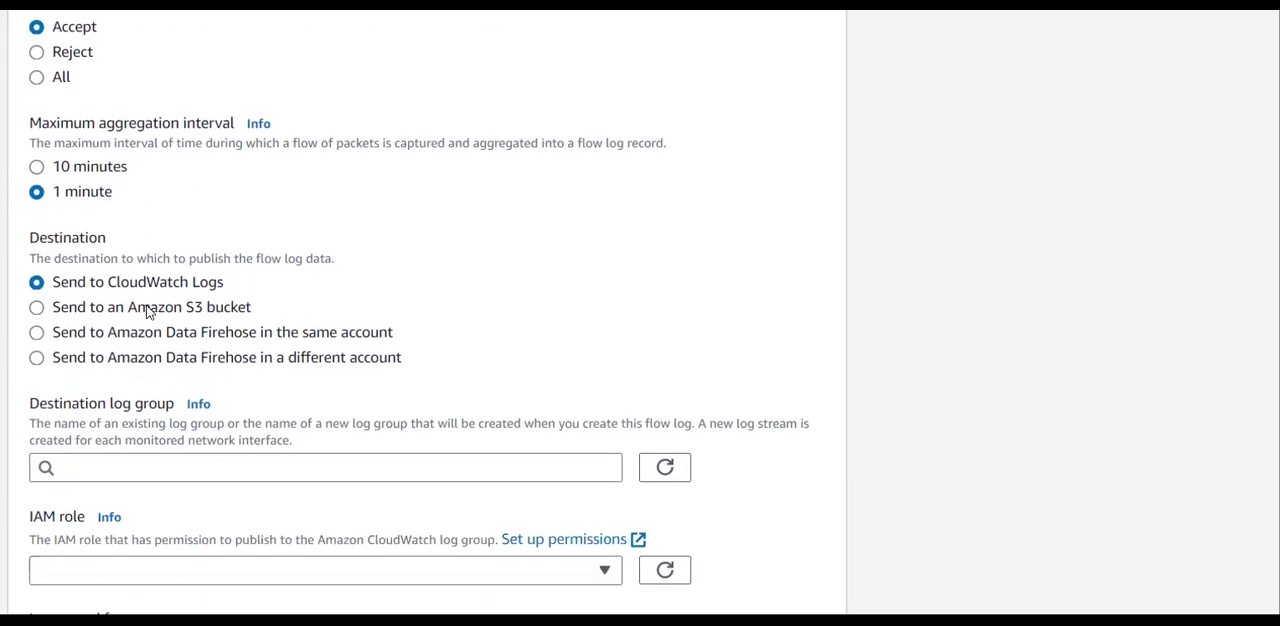
pyautogui.moveTo(24, 240); pyautogui.dragTo(314, 258)
pyautogui.click(221, 226)
pyautogui.scroll(-2, 191, 222)
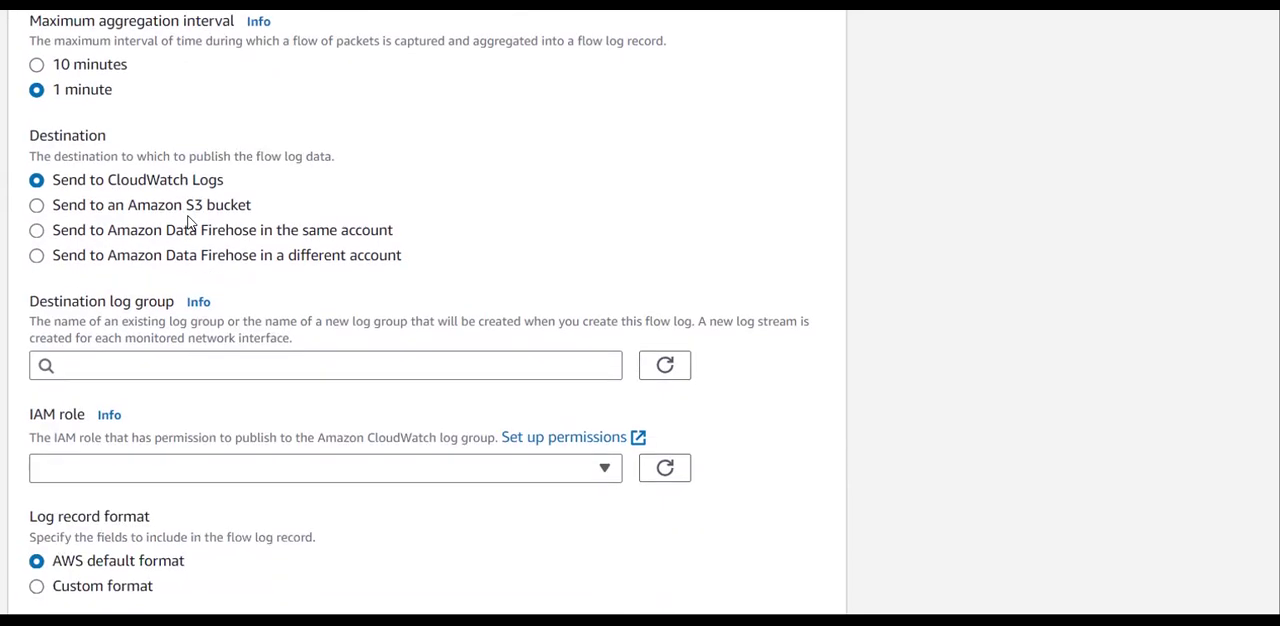
pyautogui.click(55, 211)
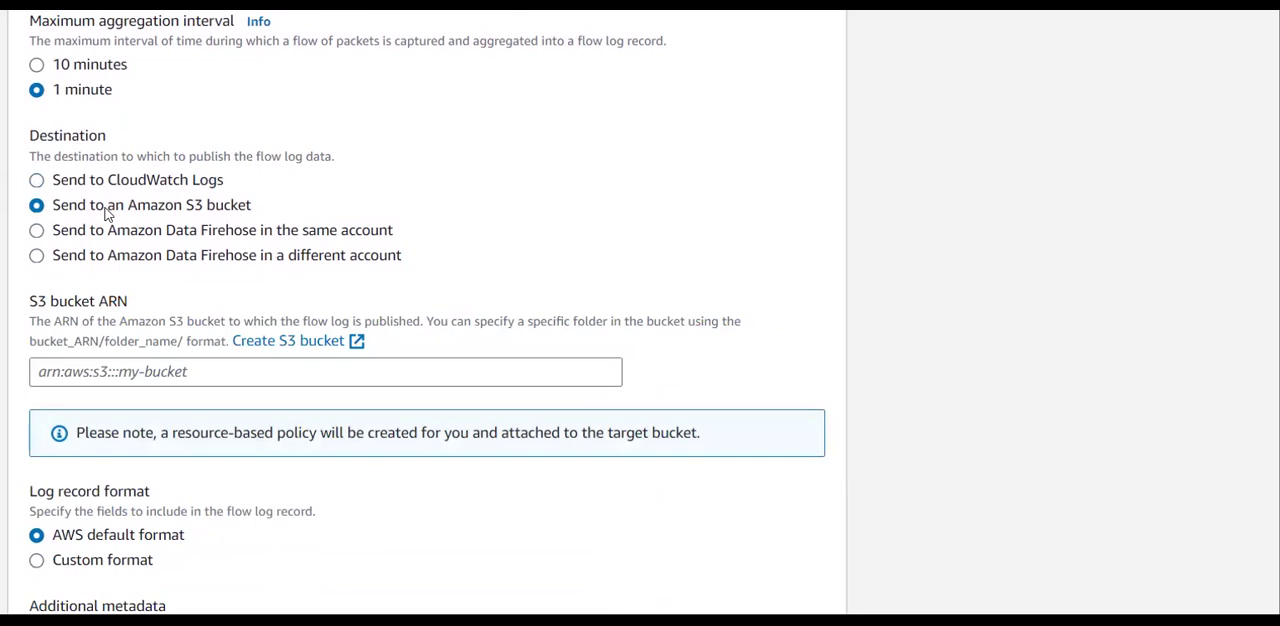
pyautogui.scroll(-1, 180, 226)
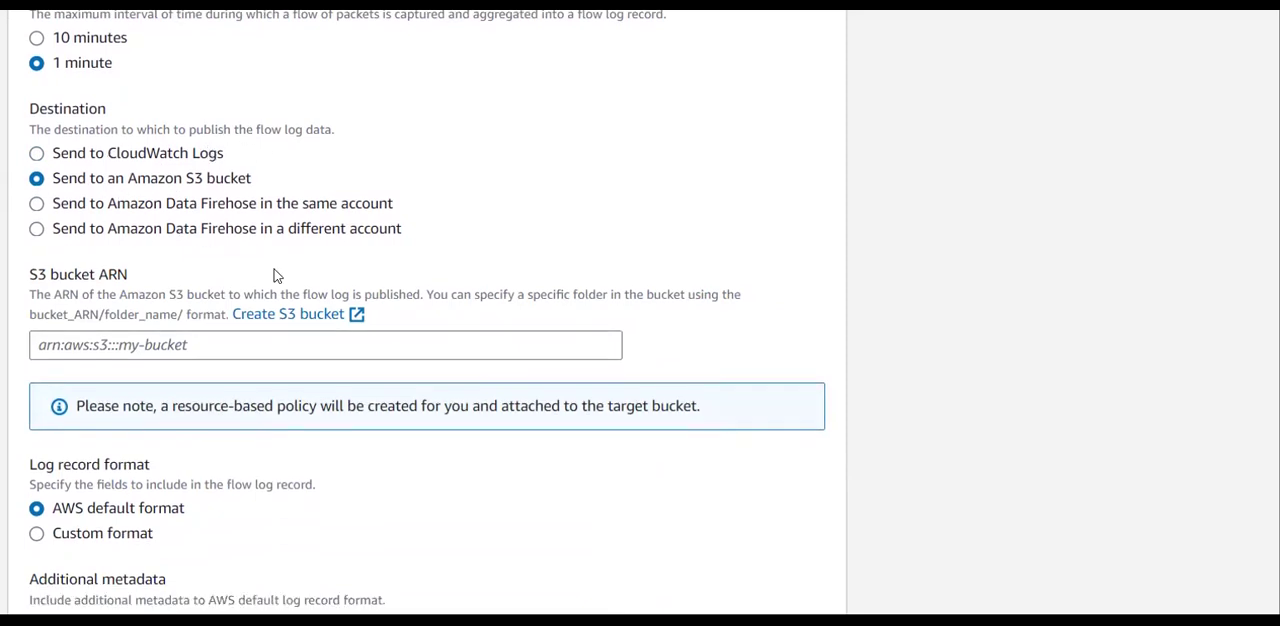
# Start creating a new S3 bucket from the flow log form and name it my-flowlogs-bucket.
pyautogui.click(304, 316)
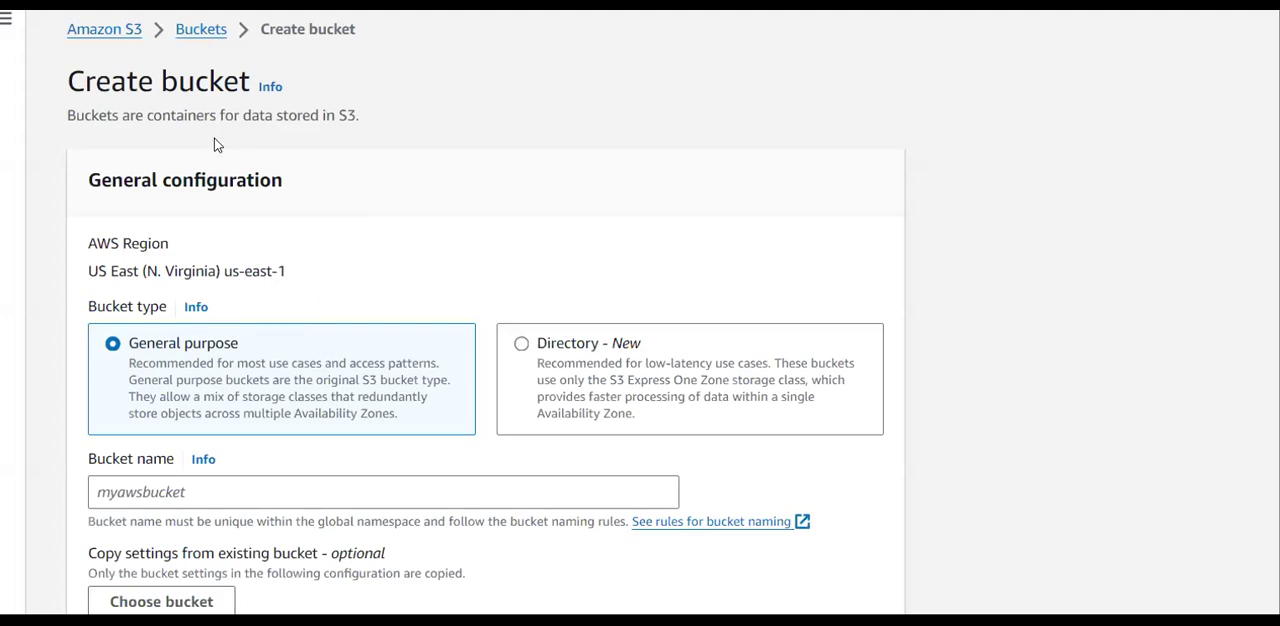
pyautogui.scroll(-1, 278, 300)
pyautogui.scroll(1, 278, 302)
pyautogui.scroll(-1, 263, 313)
pyautogui.click(262, 412)
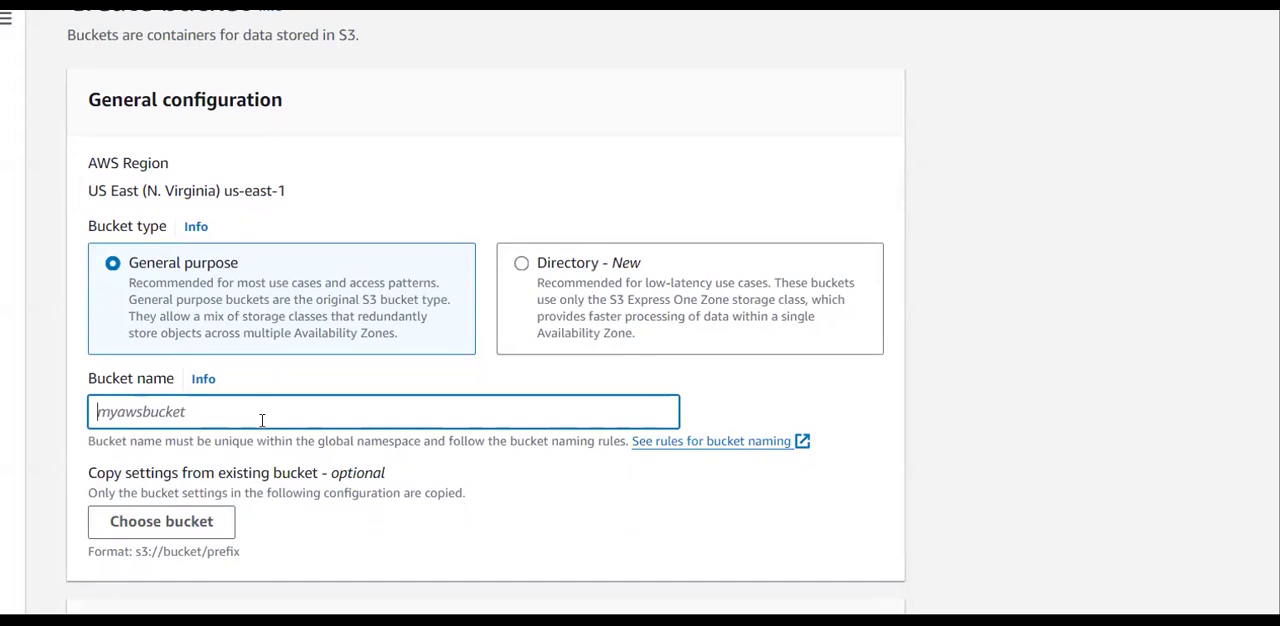
pyautogui.write('my-flowlo')
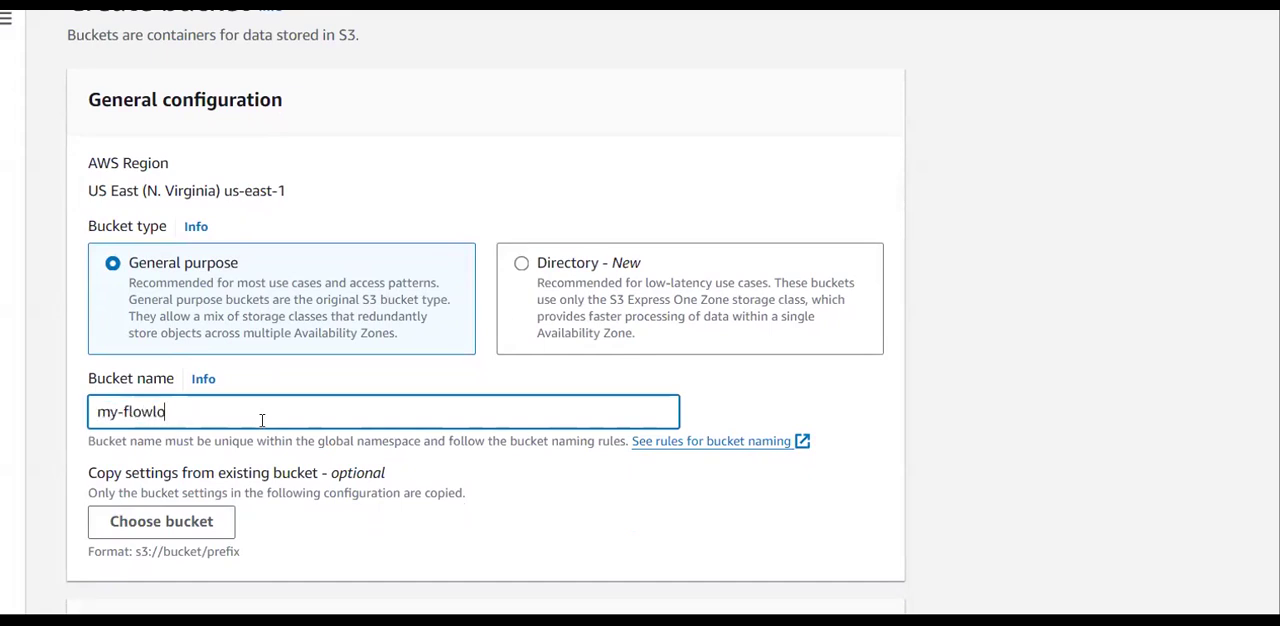
pyautogui.write('gs-bucket')
# Enable ACLs for the new bucket and set its object ownership to Object writer.
pyautogui.scroll(-3, 262, 420)
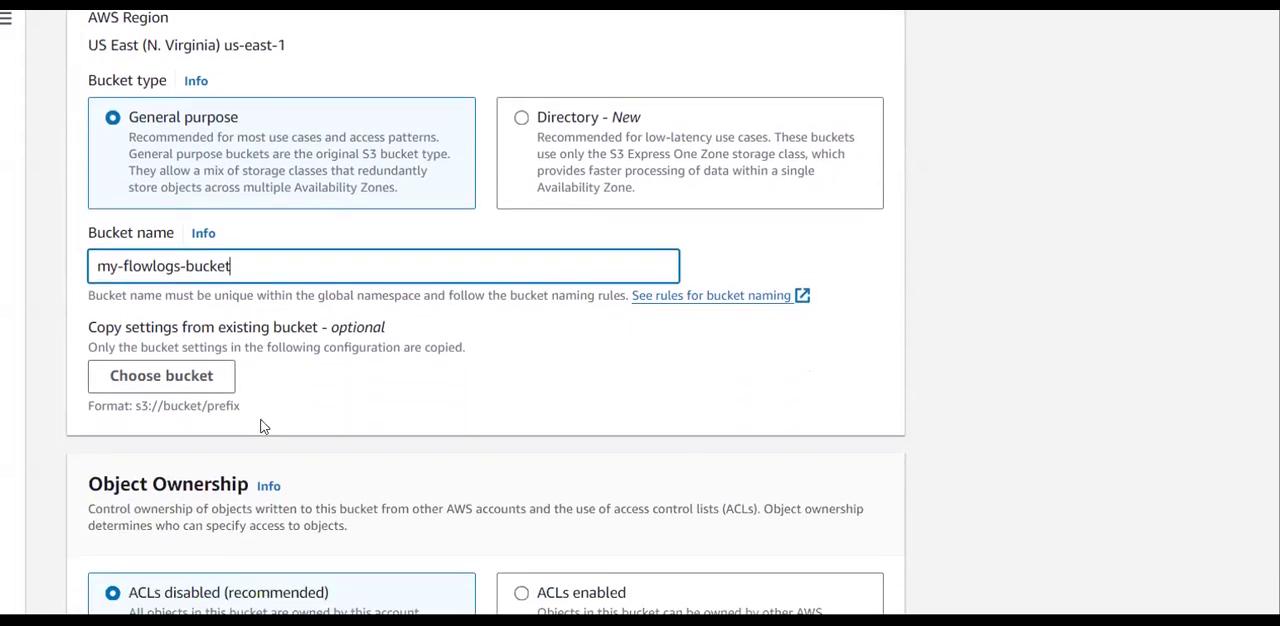
pyautogui.scroll(-6, 262, 426)
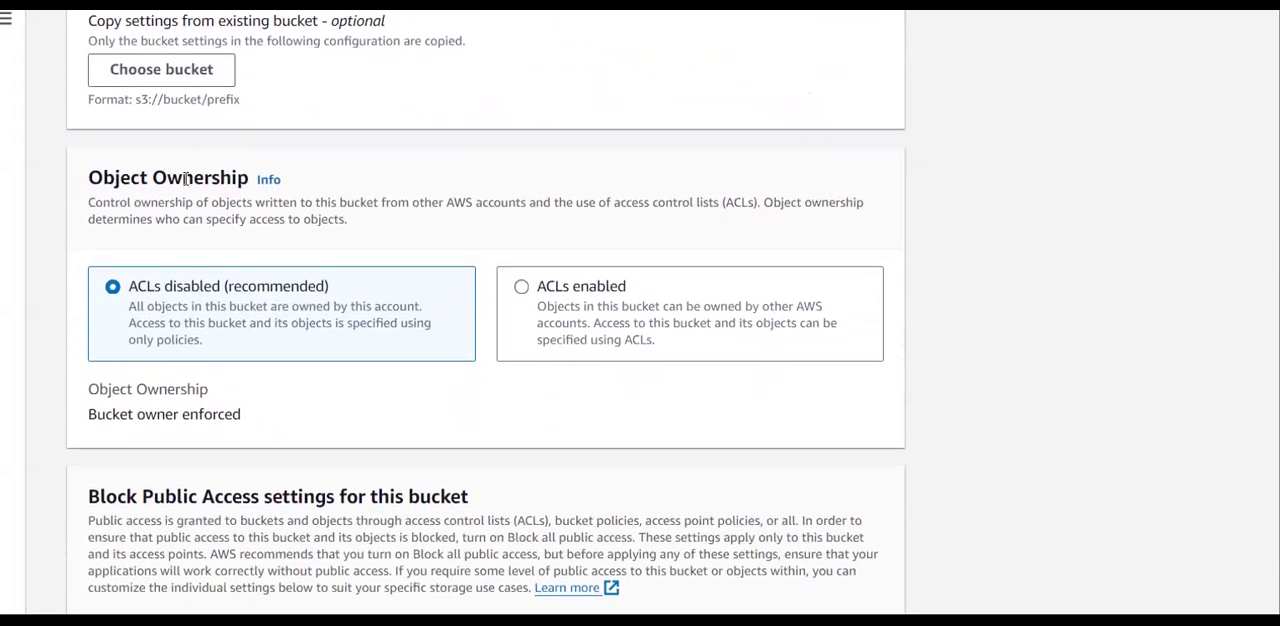
pyautogui.click(523, 286)
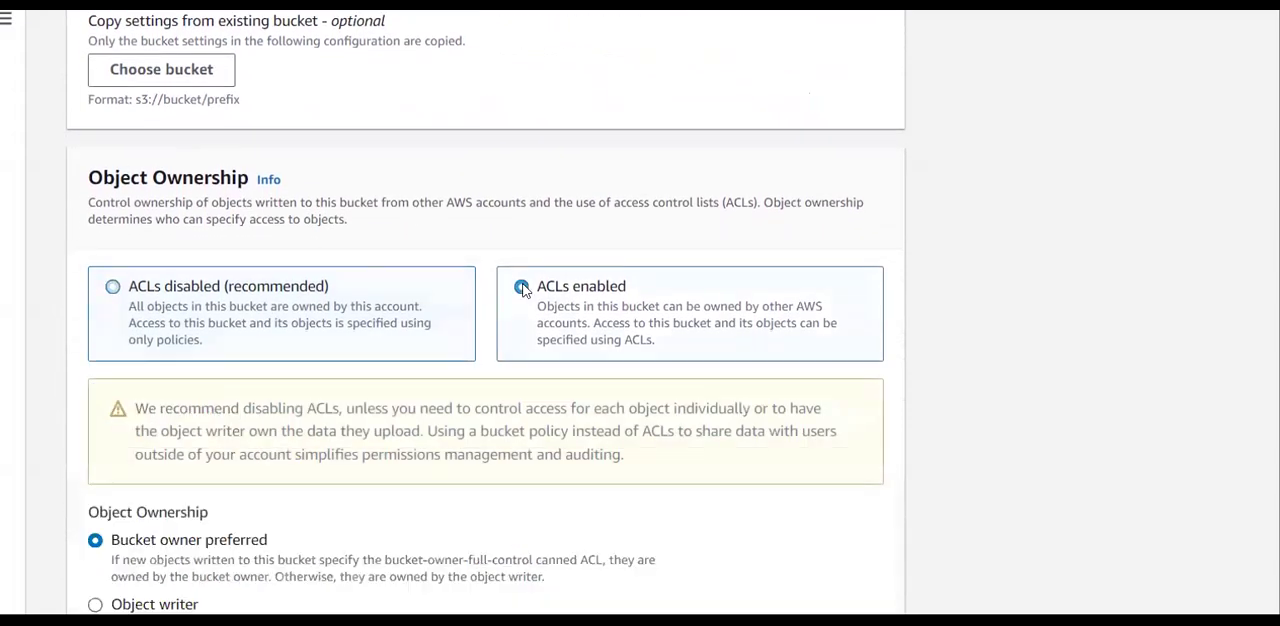
pyautogui.scroll(-3, 349, 400)
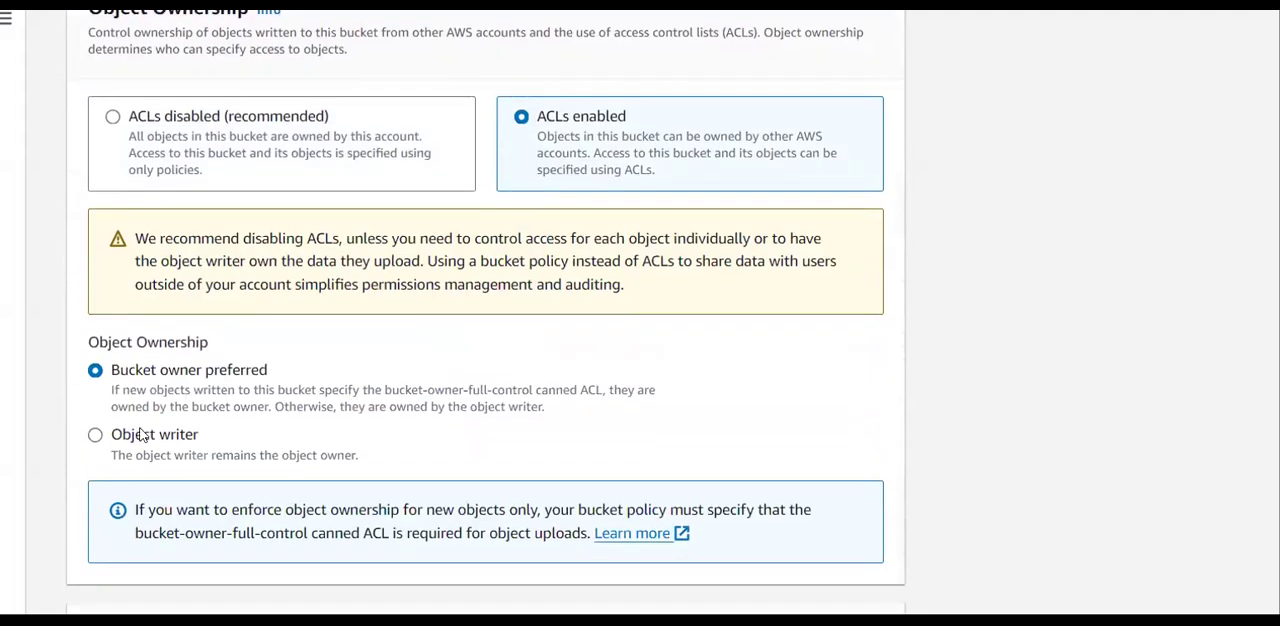
pyautogui.click(140, 433)
# Keep the default encryption settings, create the bucket as my-flowlogs-bucket1, and locate it in the general purpose buckets list.
pyautogui.scroll(-5, 141, 433)
pyautogui.scroll(-20, 141, 433)
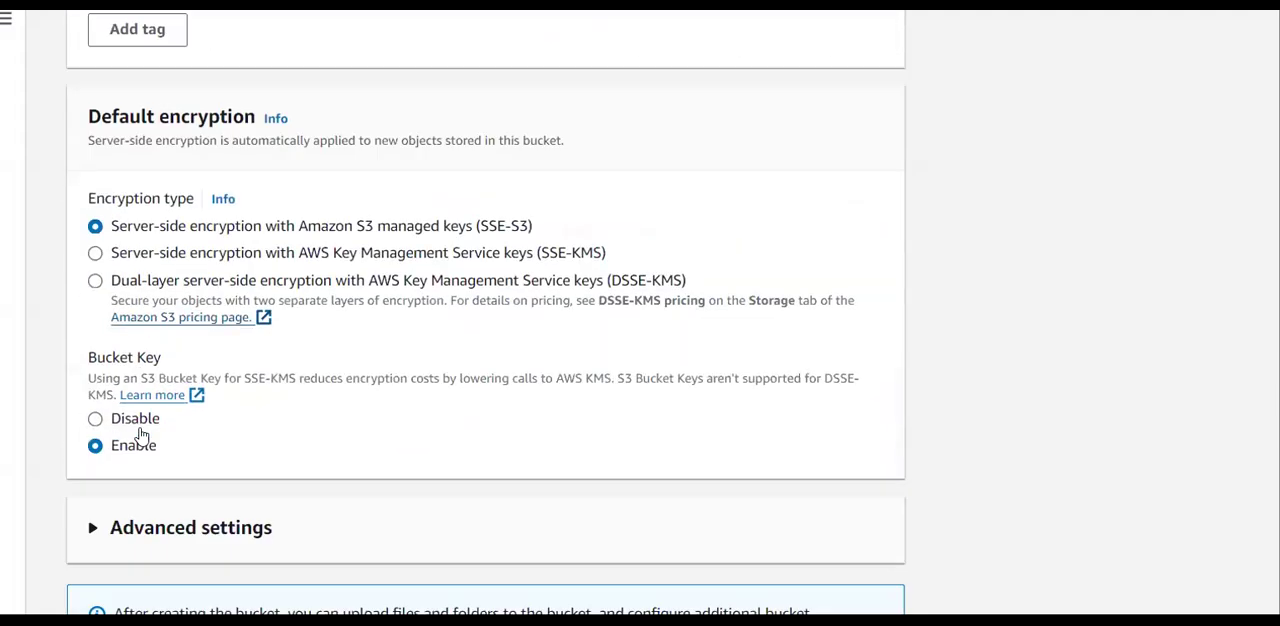
pyautogui.scroll(-2, 141, 433)
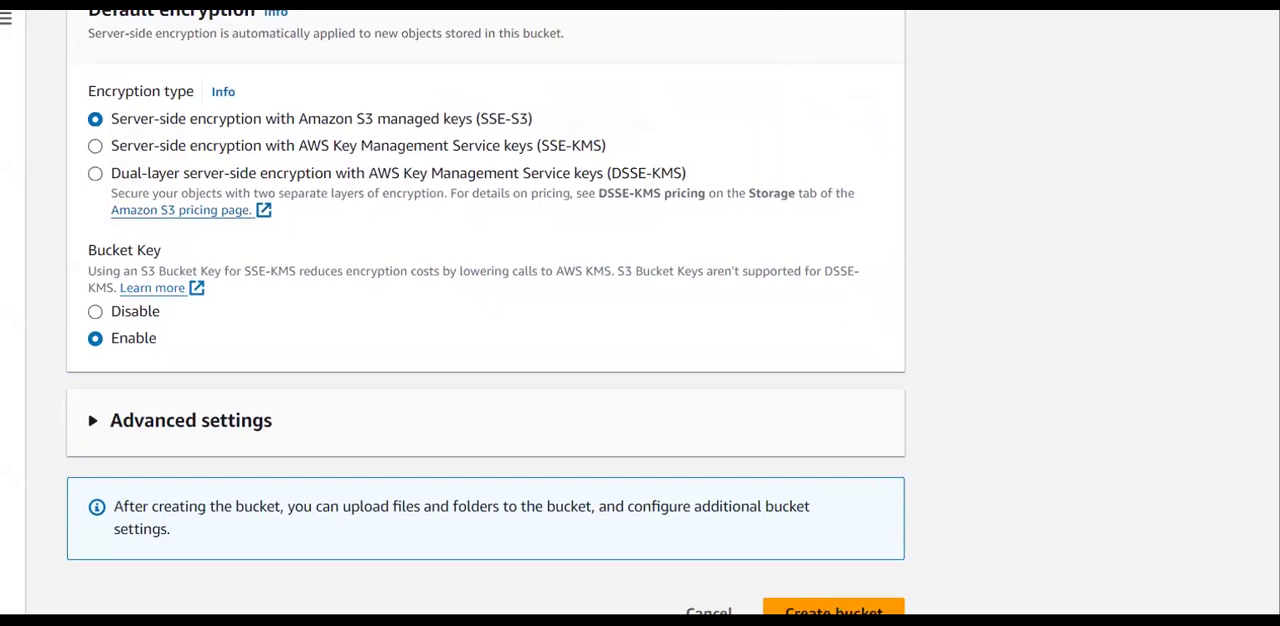
pyautogui.scroll(-1, 820, 320)
pyautogui.click(851, 583)
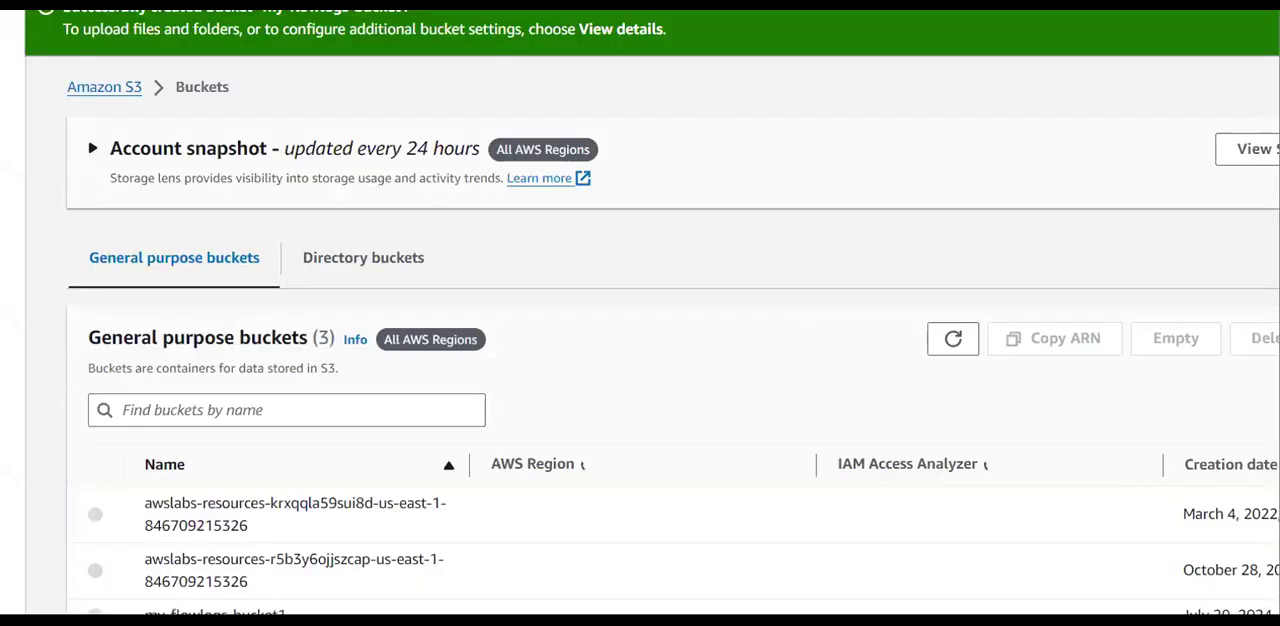
pyautogui.scroll(-1, 595, 185)
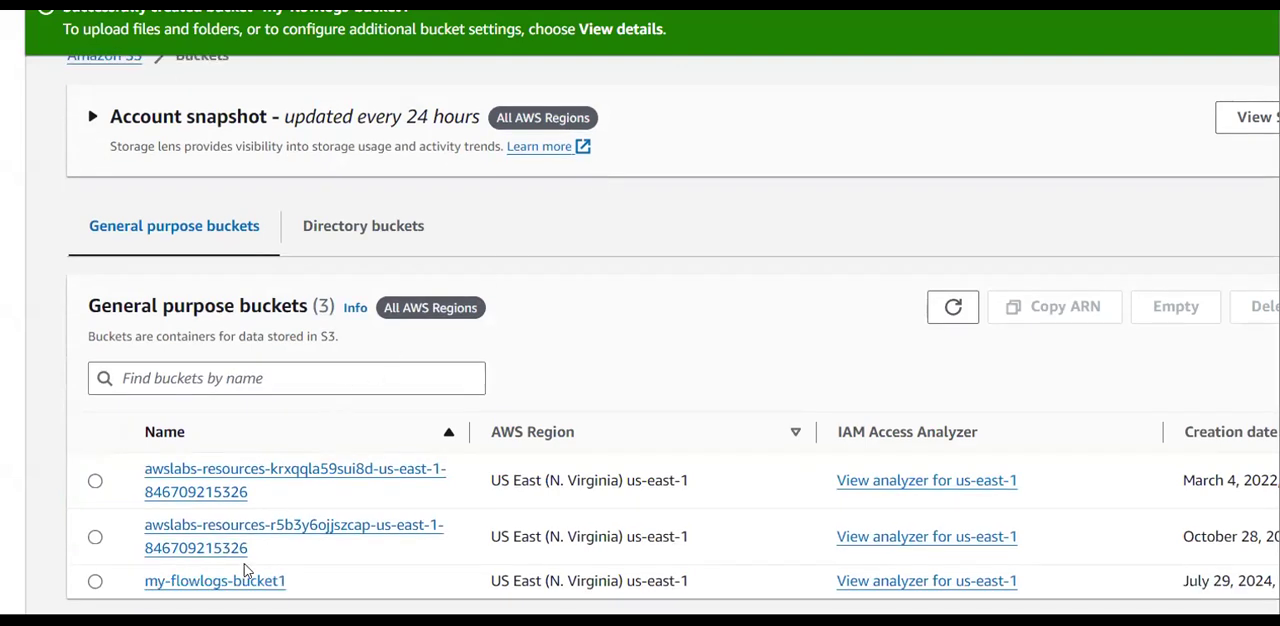
# Copy the ARN of my-flowlogs-bucket1 from its properties and paste it as the flow log's S3 bucket ARN.
pyautogui.click(215, 581)
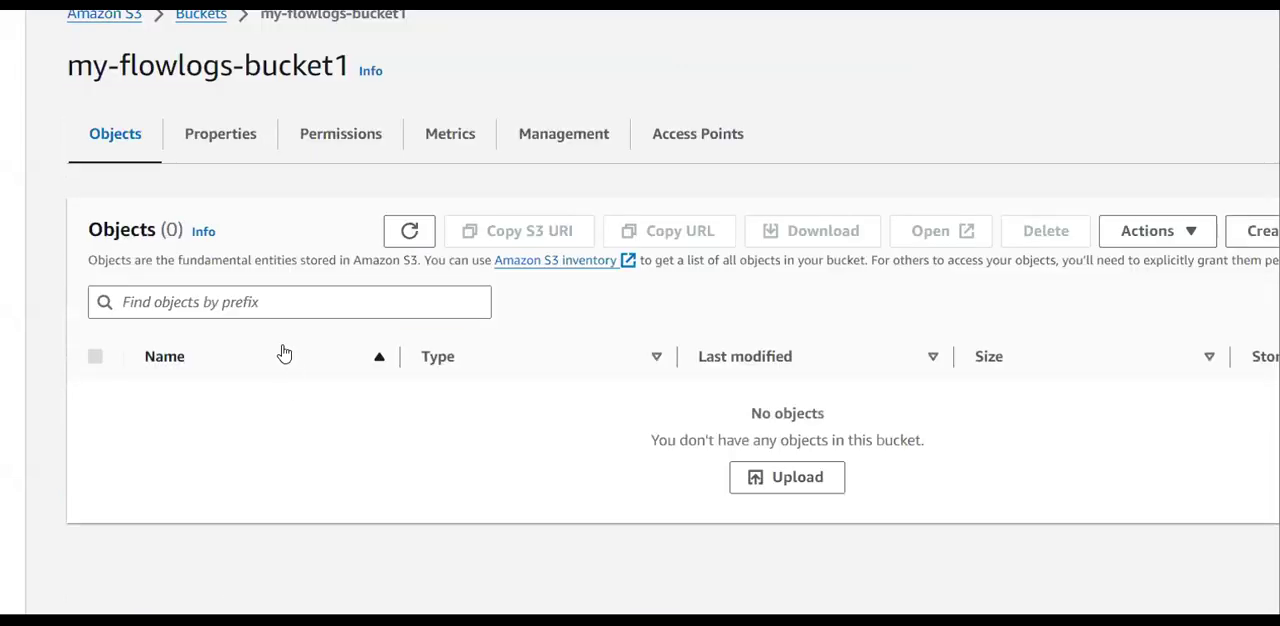
pyautogui.click(265, 151)
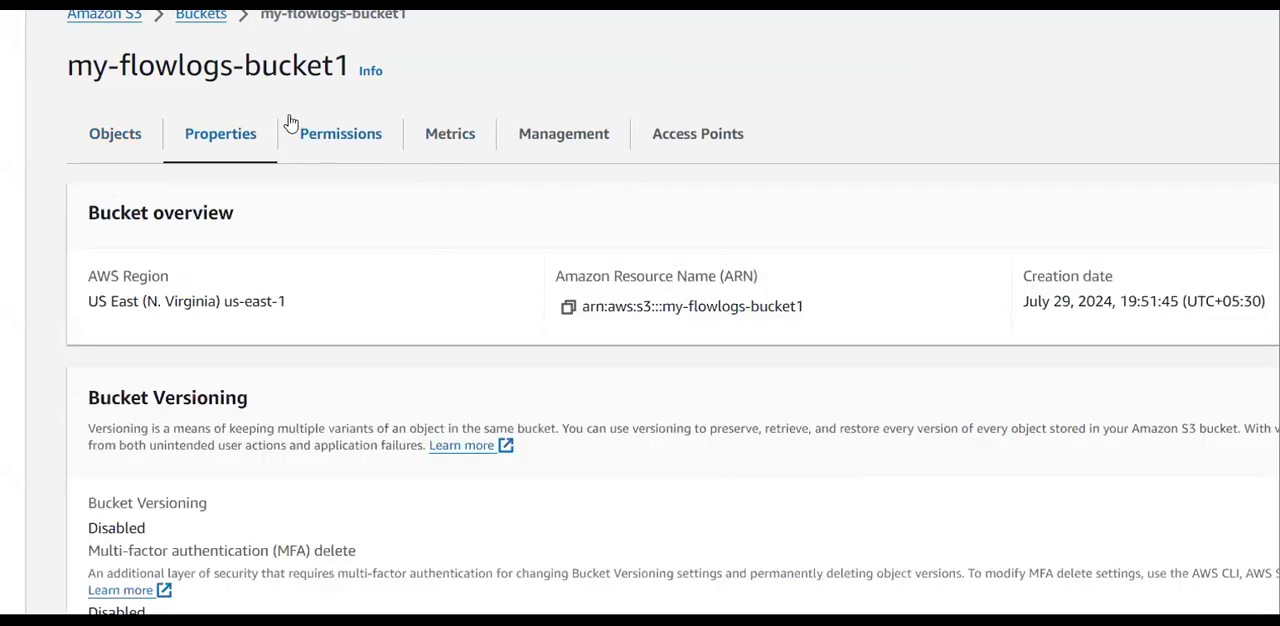
pyautogui.click(568, 308)
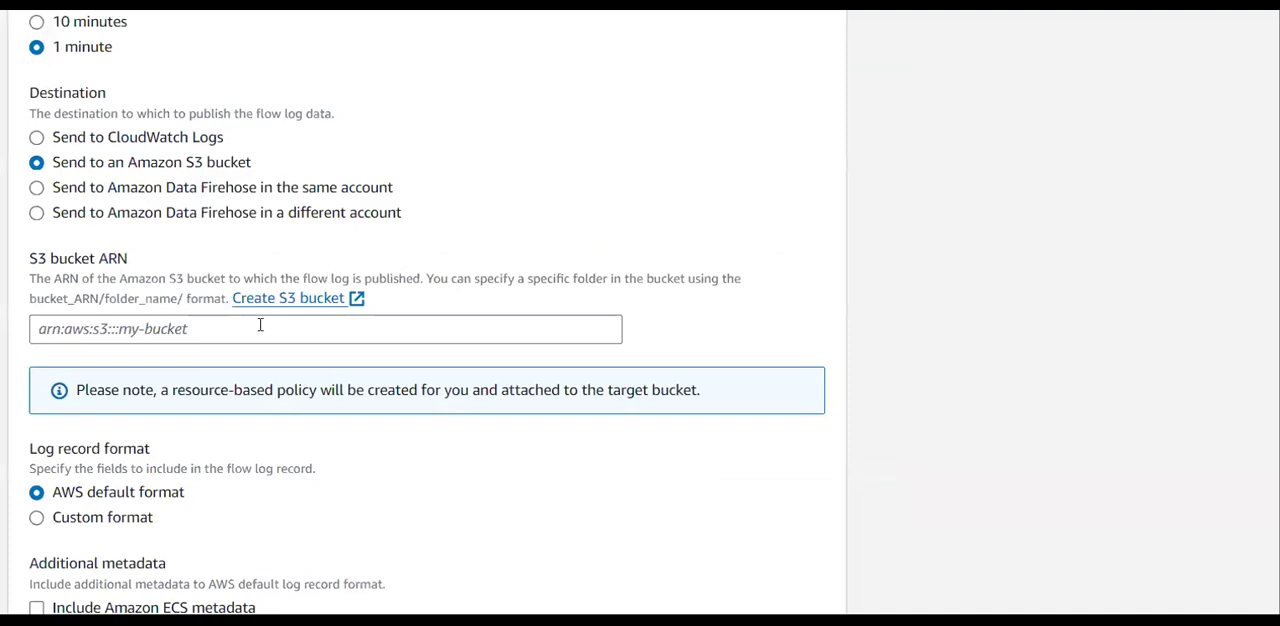
pyautogui.click(260, 328)
pyautogui.hotkey('ctrl', 'v')
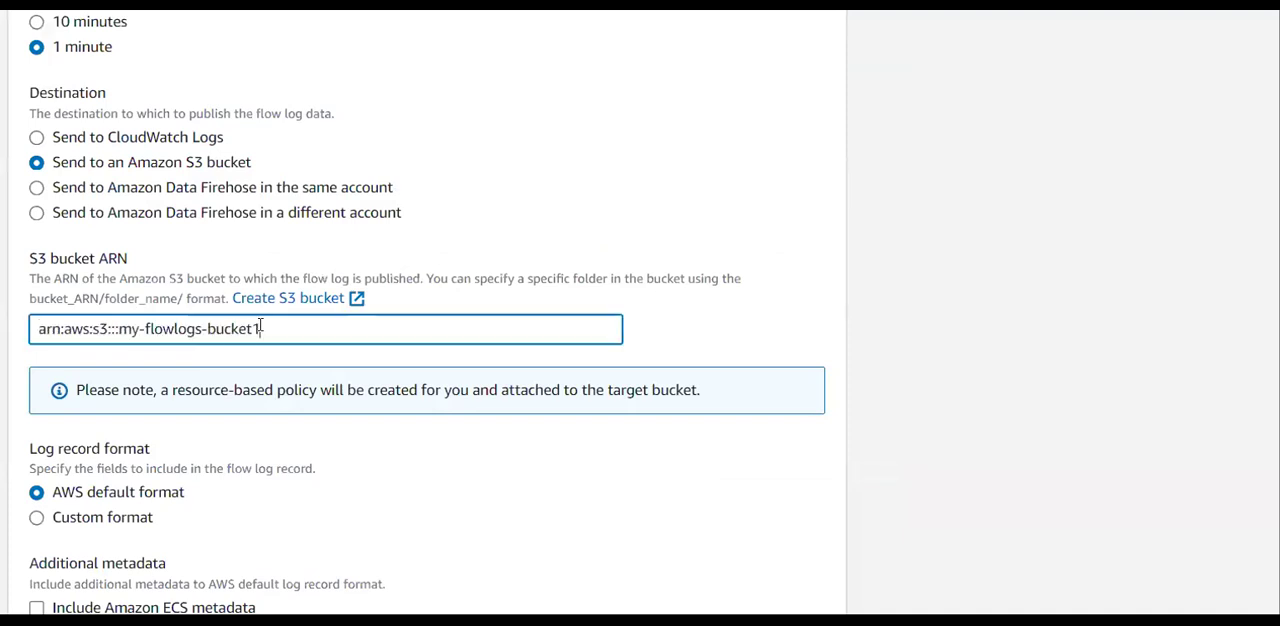
# Review the flow log form's selected VPC, name, traffic filter, aggregation interval, destination and bucket ARN.
pyautogui.scroll(6, 260, 328)
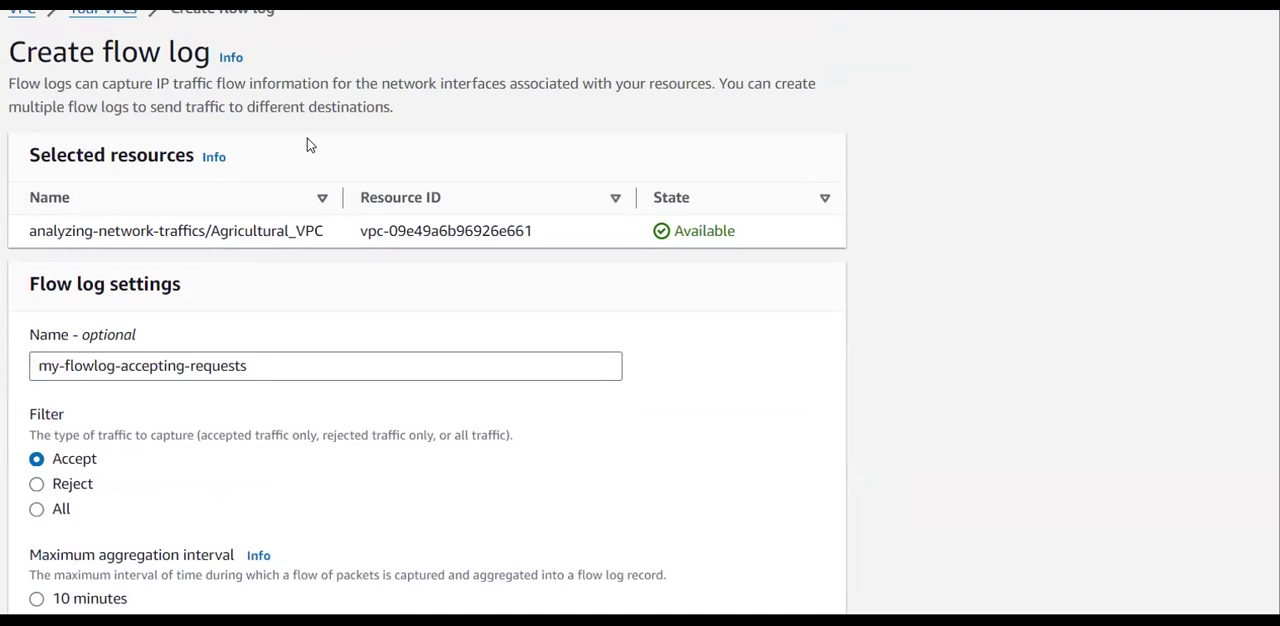
pyautogui.scroll(-2, 308, 142)
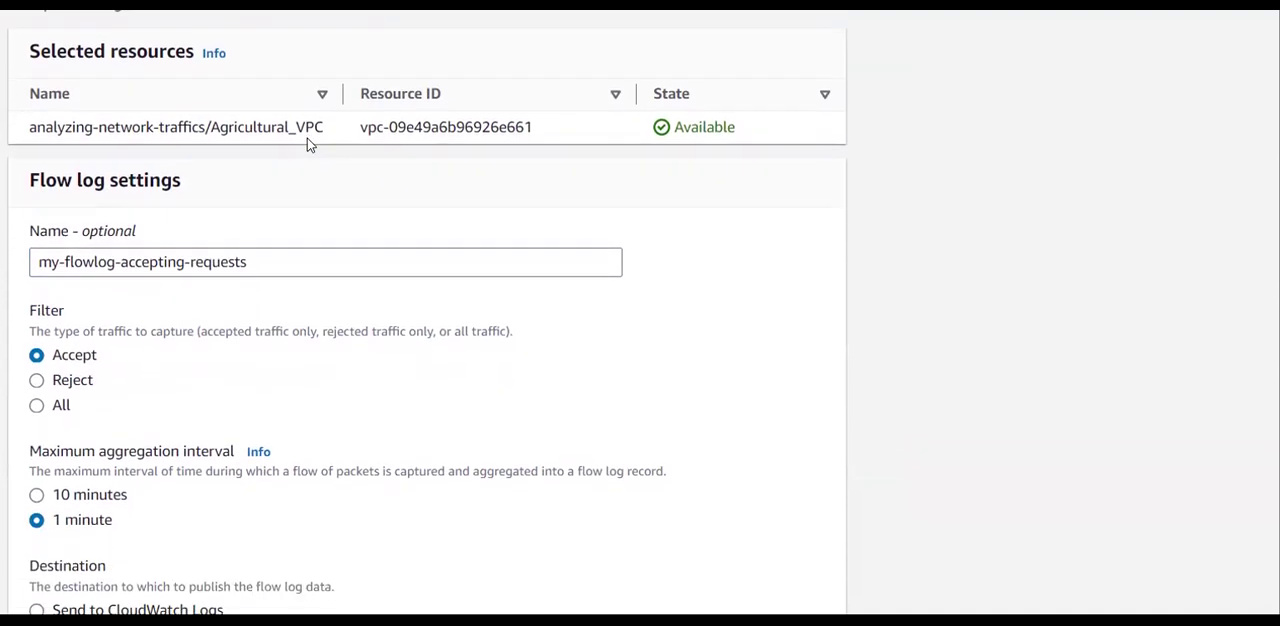
pyautogui.moveTo(214, 127); pyautogui.dragTo(322, 147)
pyautogui.click(322, 147)
pyautogui.scroll(2, 322, 147)
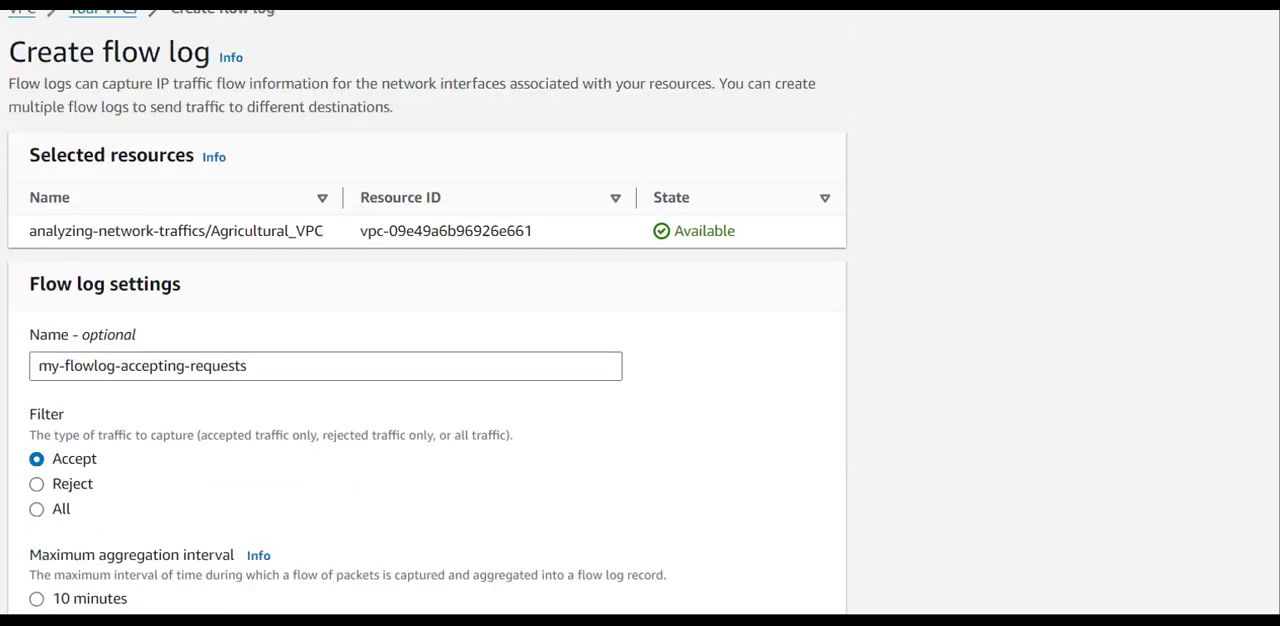
pyautogui.scroll(-5, 226, 209)
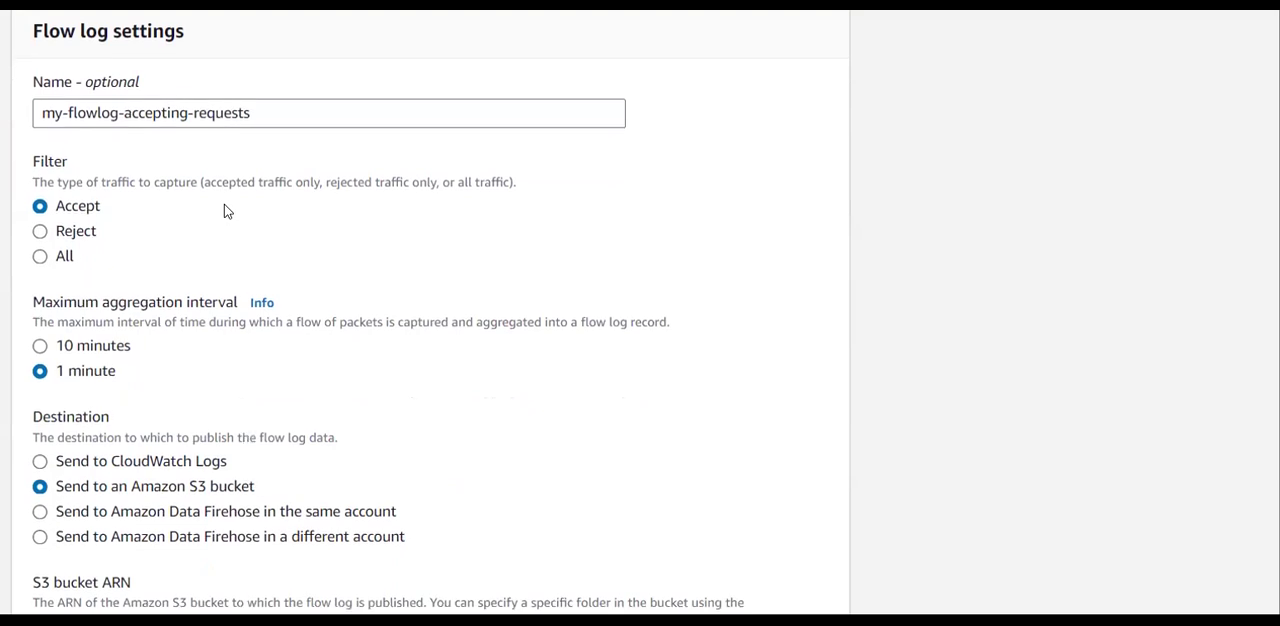
pyautogui.scroll(-3, 143, 401)
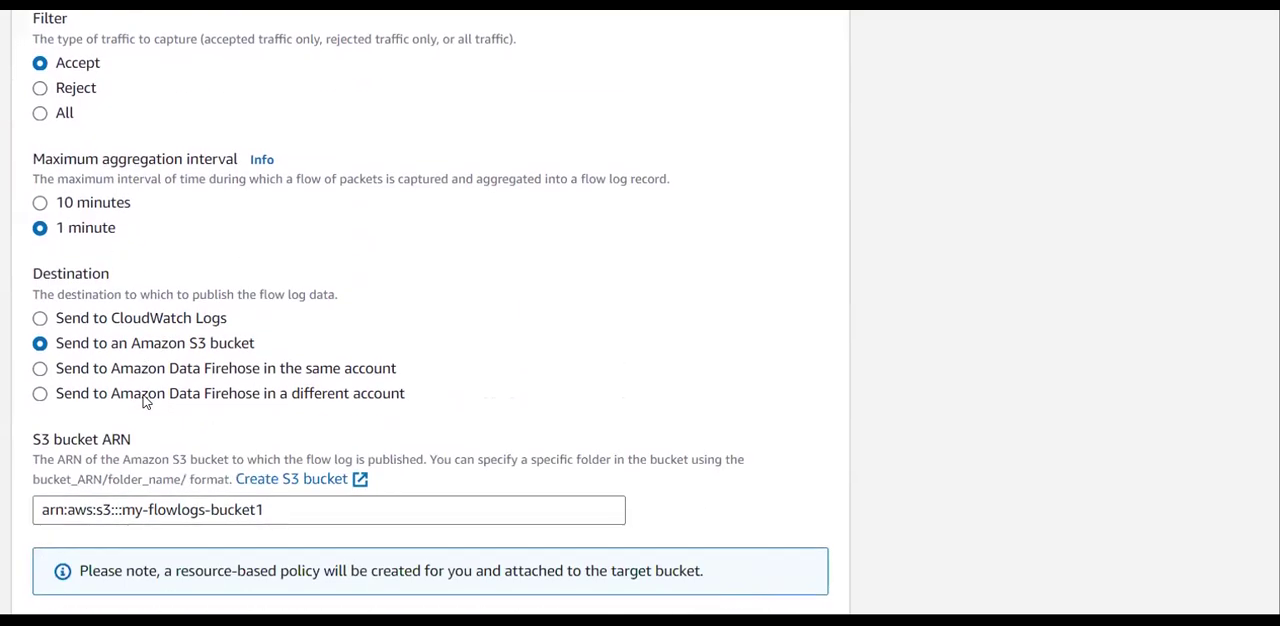
pyautogui.scroll(-4, 143, 401)
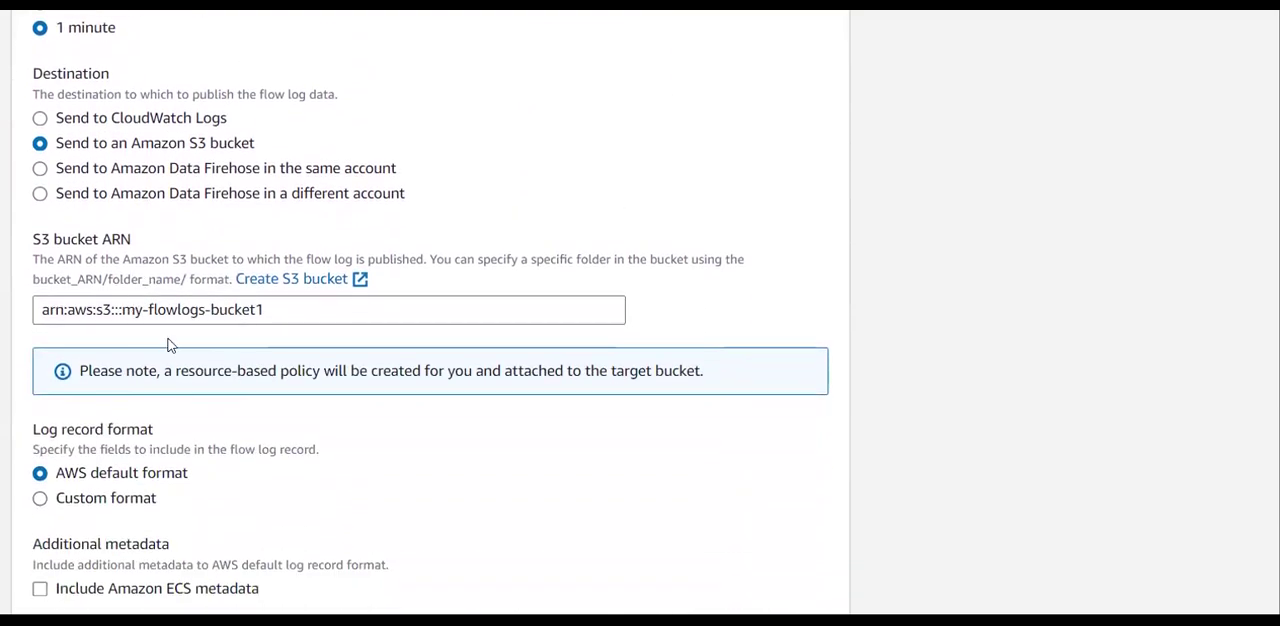
pyautogui.scroll(3, 232, 342)
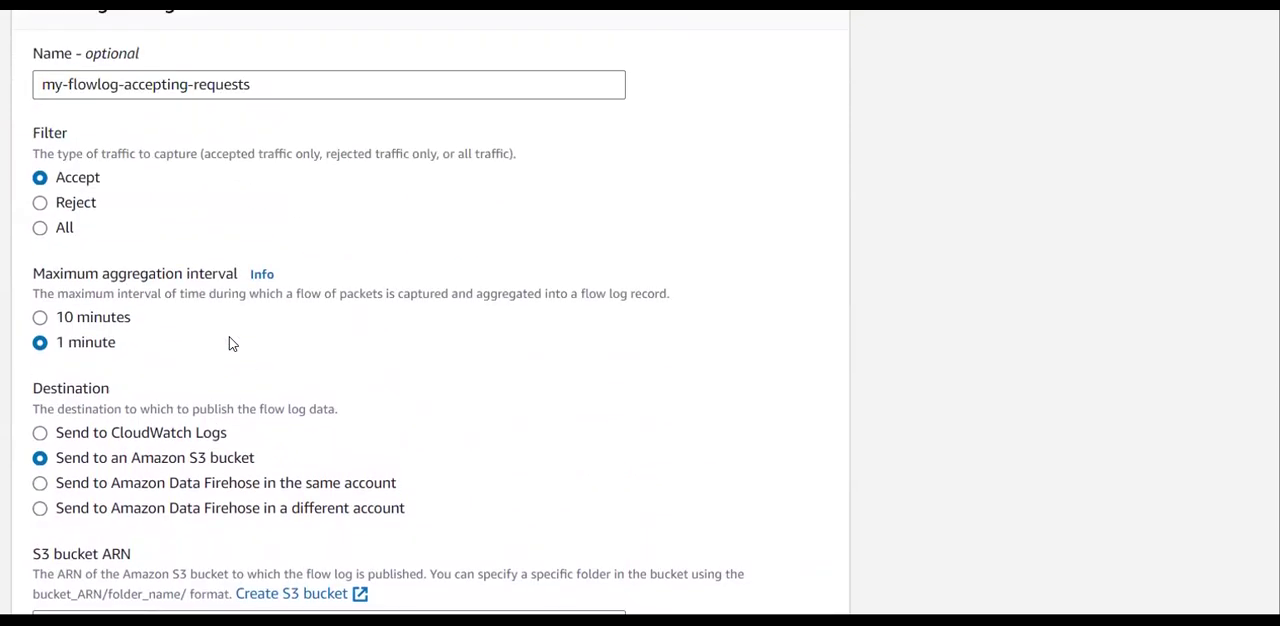
pyautogui.scroll(1, 231, 343)
pyautogui.moveTo(118, 300); pyautogui.dragTo(54, 290)
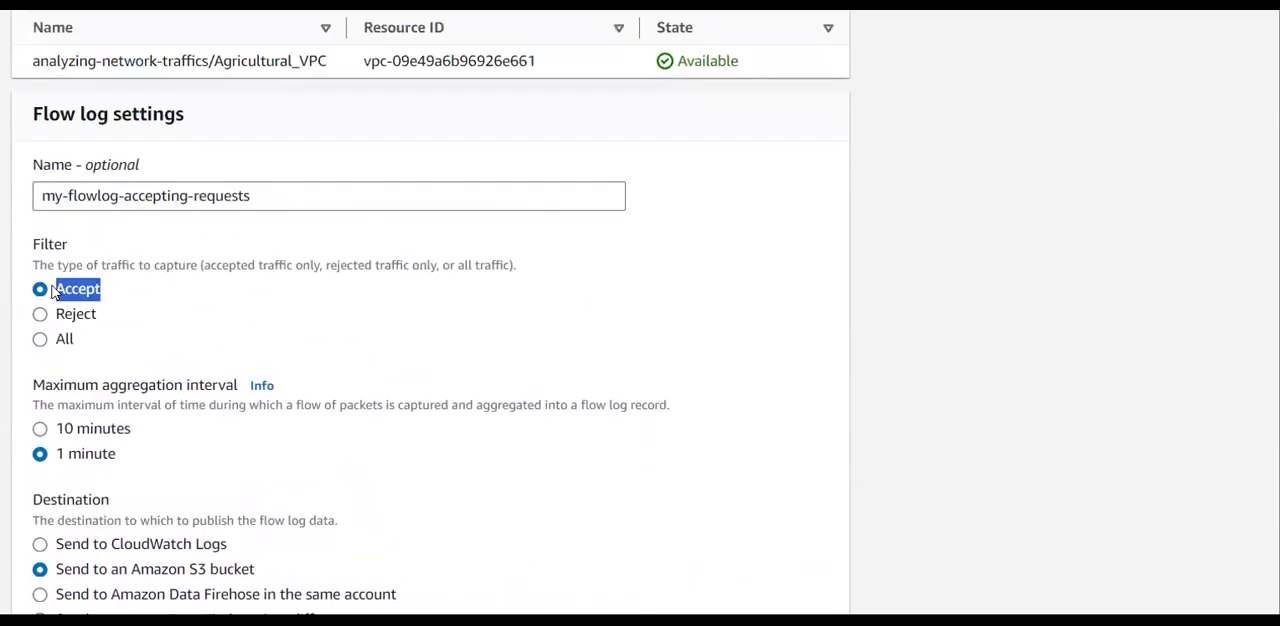
pyautogui.click(137, 295)
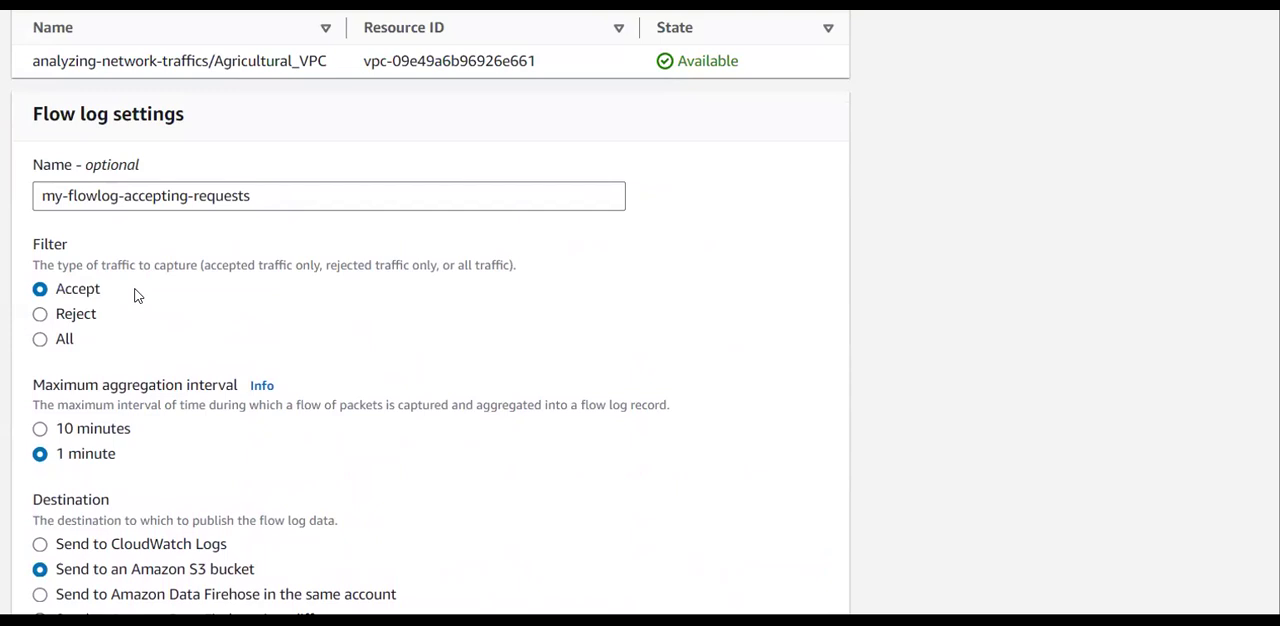
pyautogui.scroll(2, 137, 295)
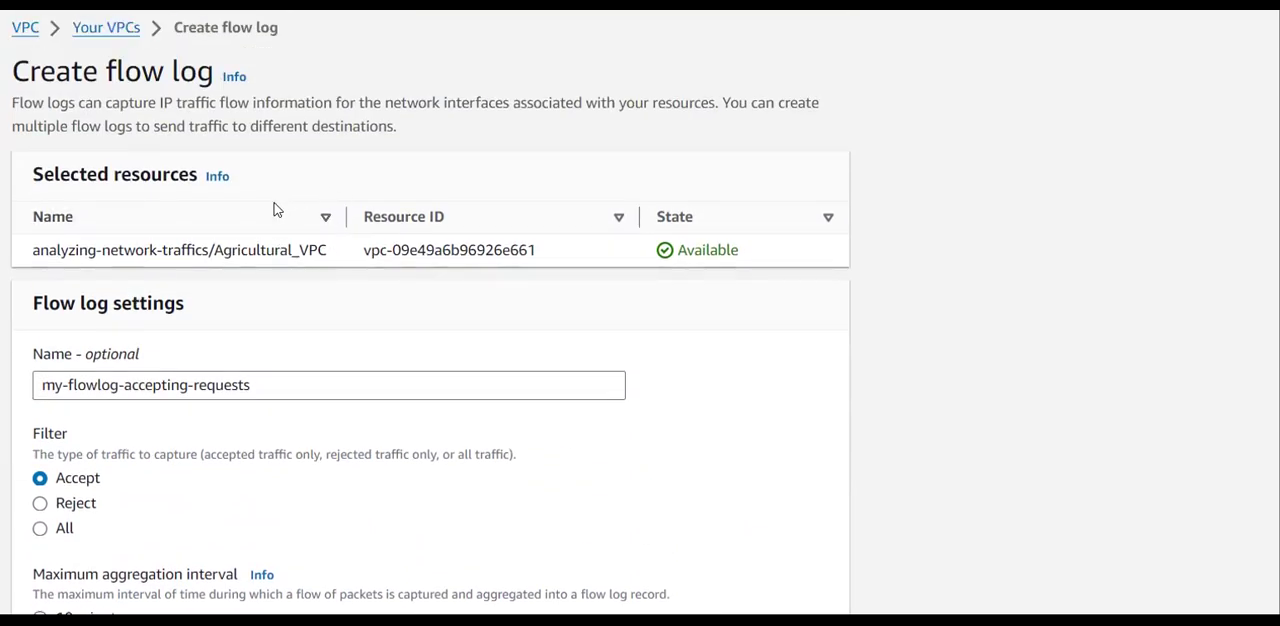
# Keep the AWS default record format, text log files and 24-hour partitioning, and create the flow log.
pyautogui.scroll(-5, 260, 300)
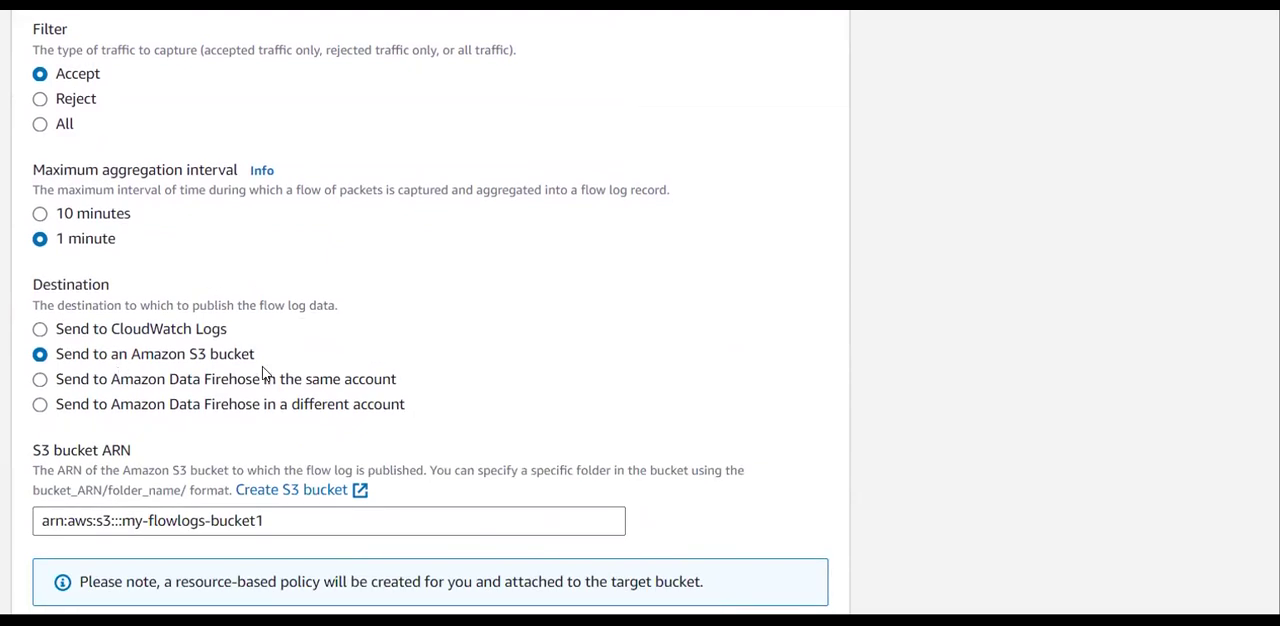
pyautogui.scroll(-2, 263, 375)
pyautogui.scroll(-4, 190, 357)
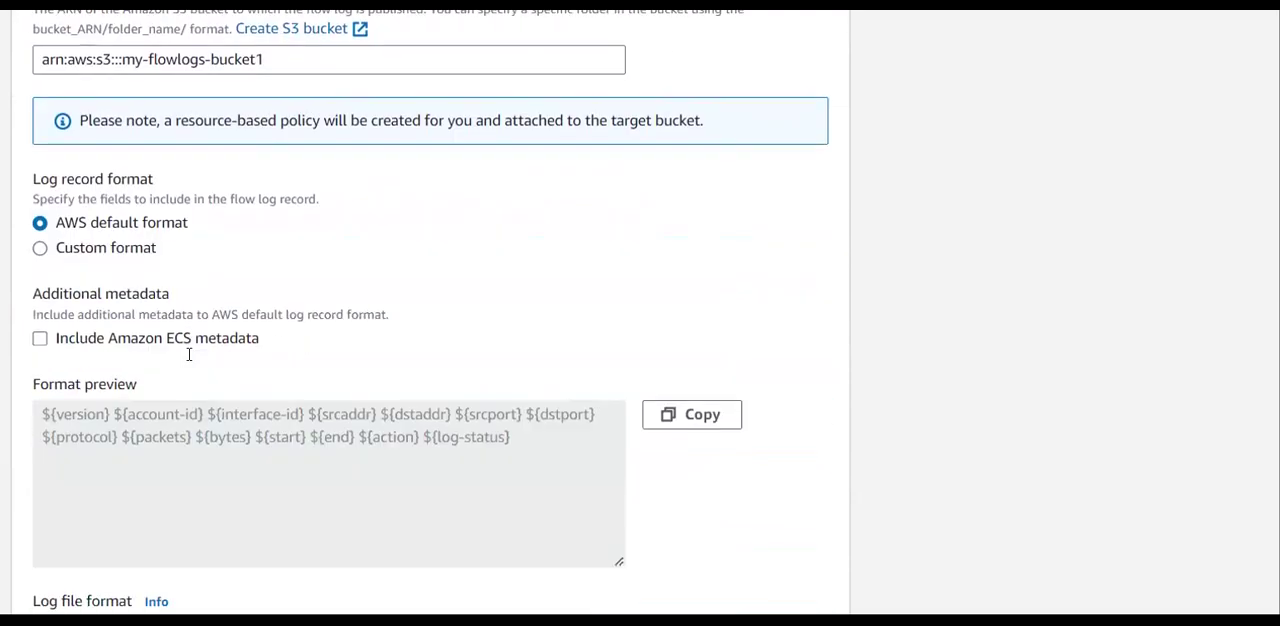
pyautogui.scroll(-7, 190, 360)
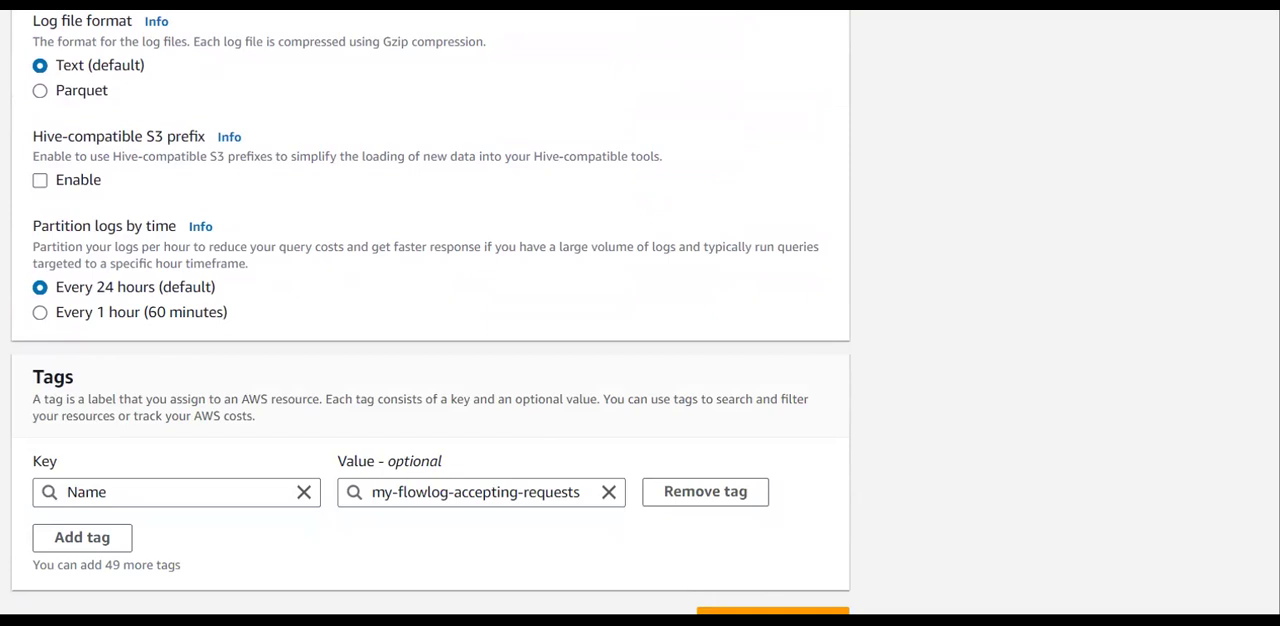
pyautogui.click(764, 605)
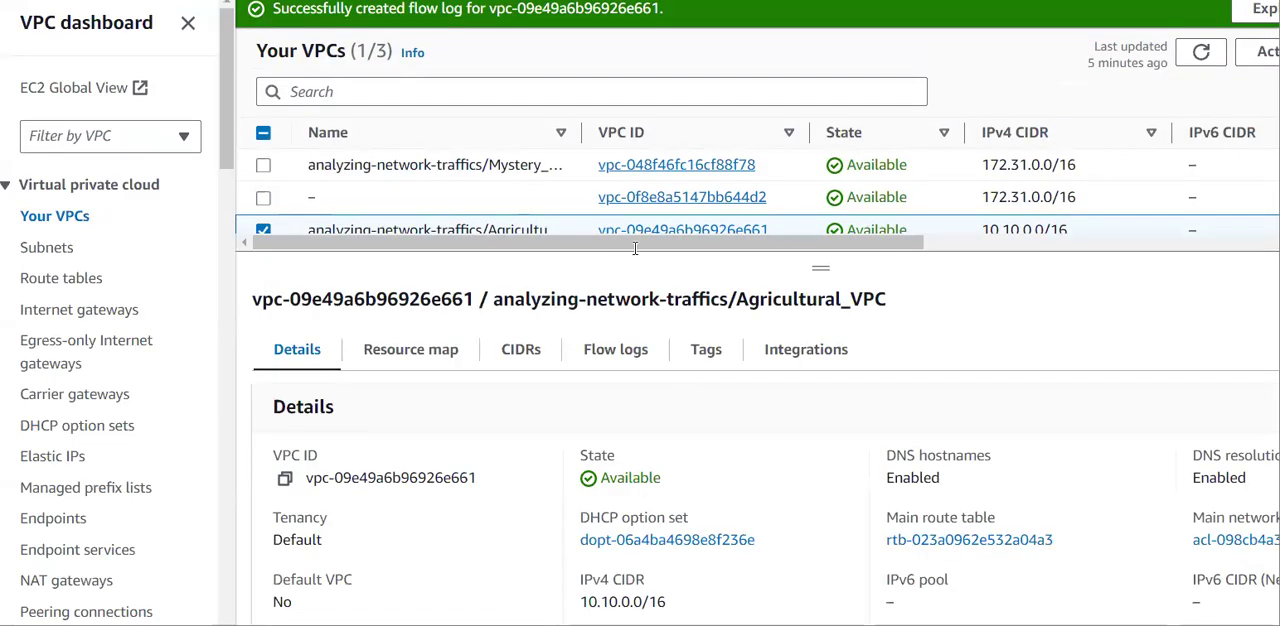
# Display the flow logs of Agricultural_VPC and check the filter, destination type and destination name of my-flowlog-accepting-requests.
pyautogui.moveTo(304, 10); pyautogui.dragTo(643, 10)
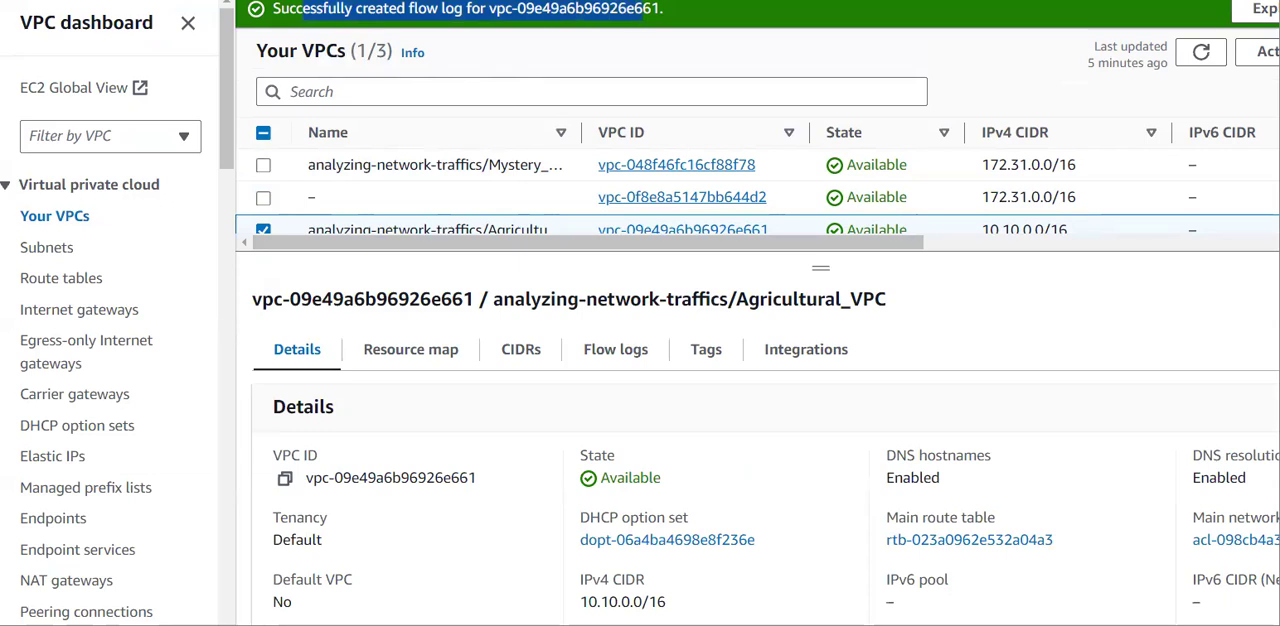
pyautogui.click(691, 22)
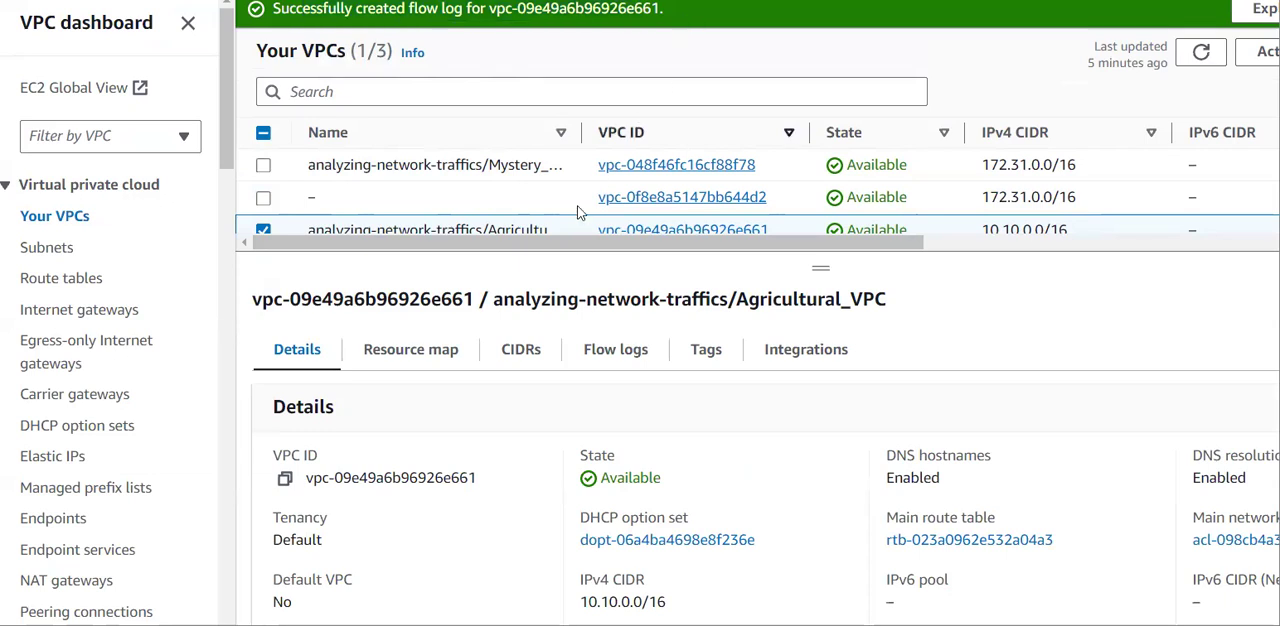
pyautogui.click(598, 360)
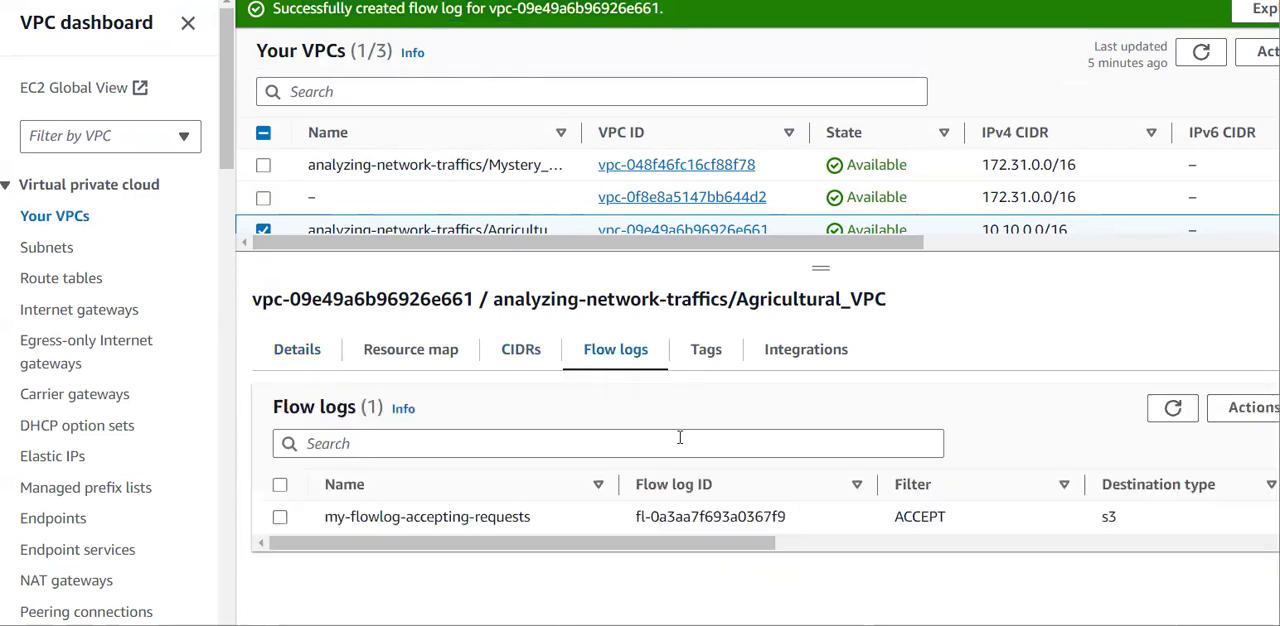
pyautogui.hscroll(3, 727, 516)
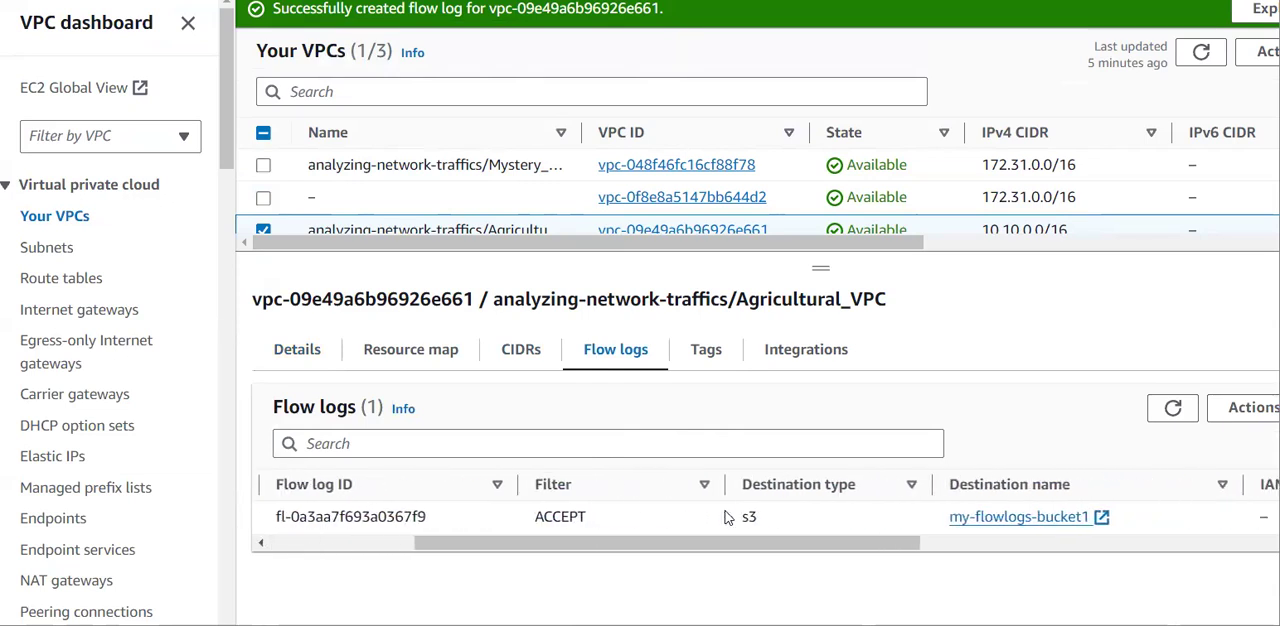
pyautogui.hscroll(2, 727, 516)
pyautogui.moveTo(637, 517); pyautogui.dragTo(707, 537)
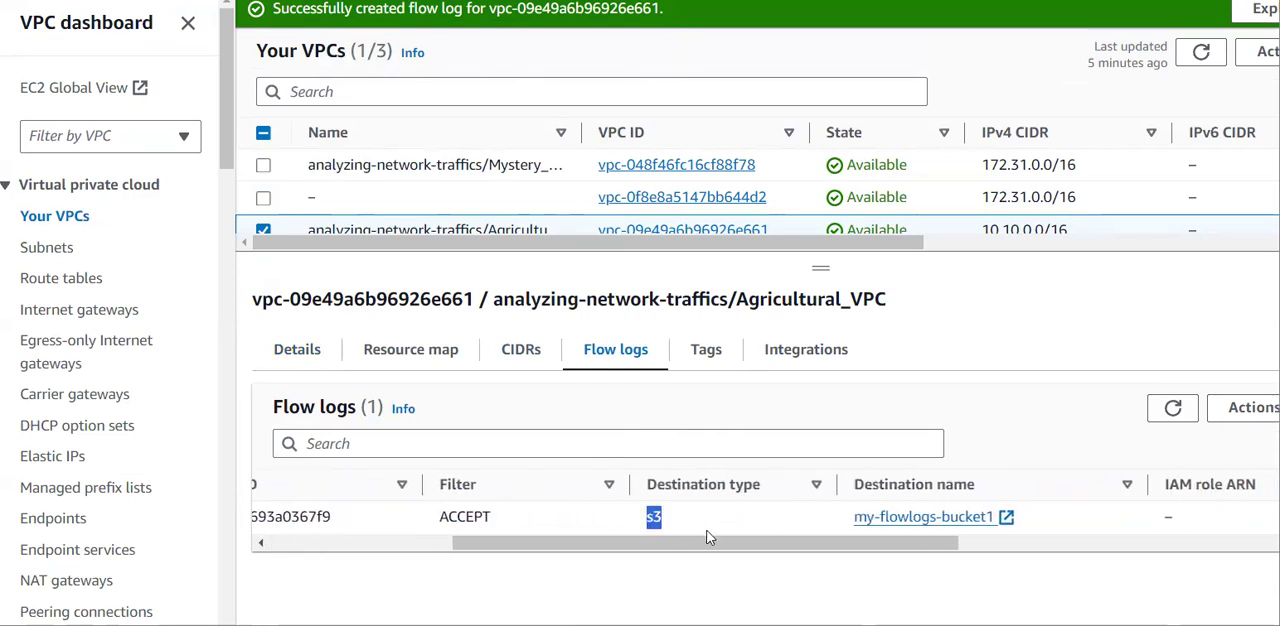
pyautogui.click(707, 537)
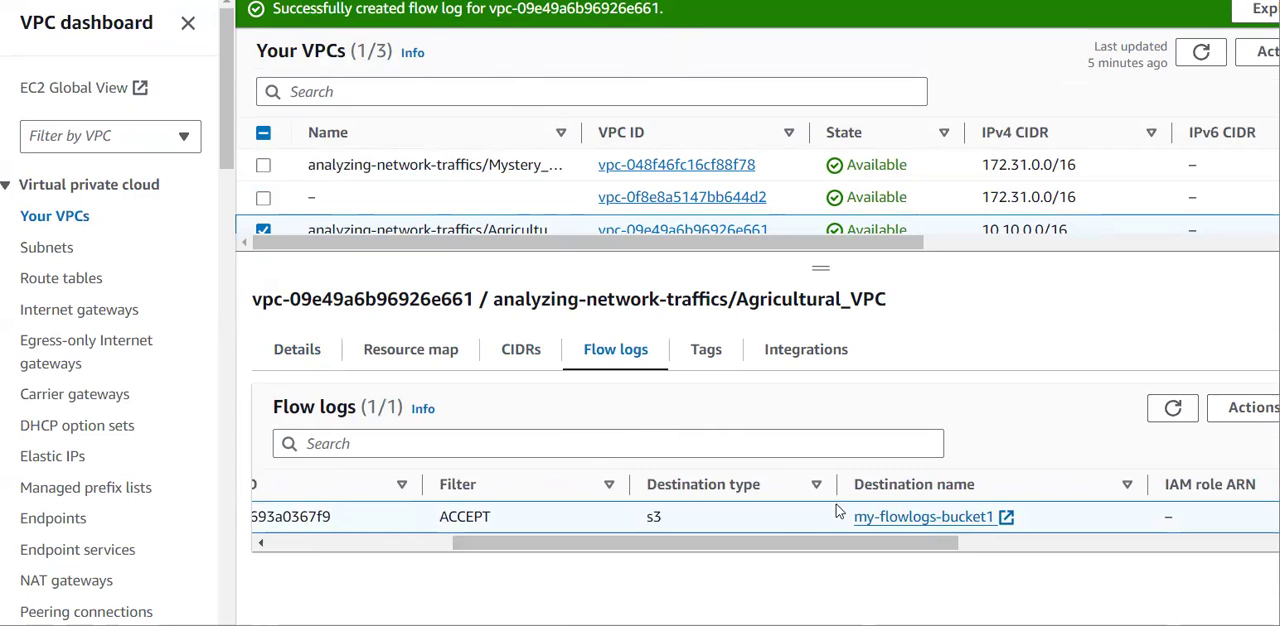
pyautogui.click(741, 517)
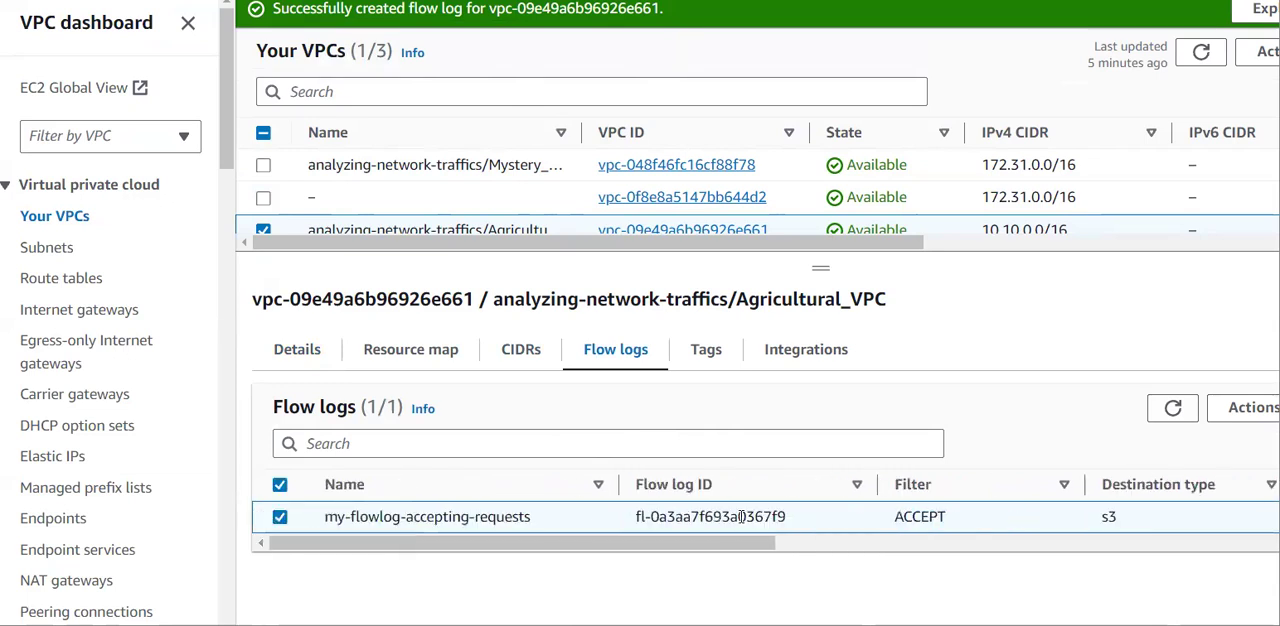
pyautogui.hscroll(5, 739, 520)
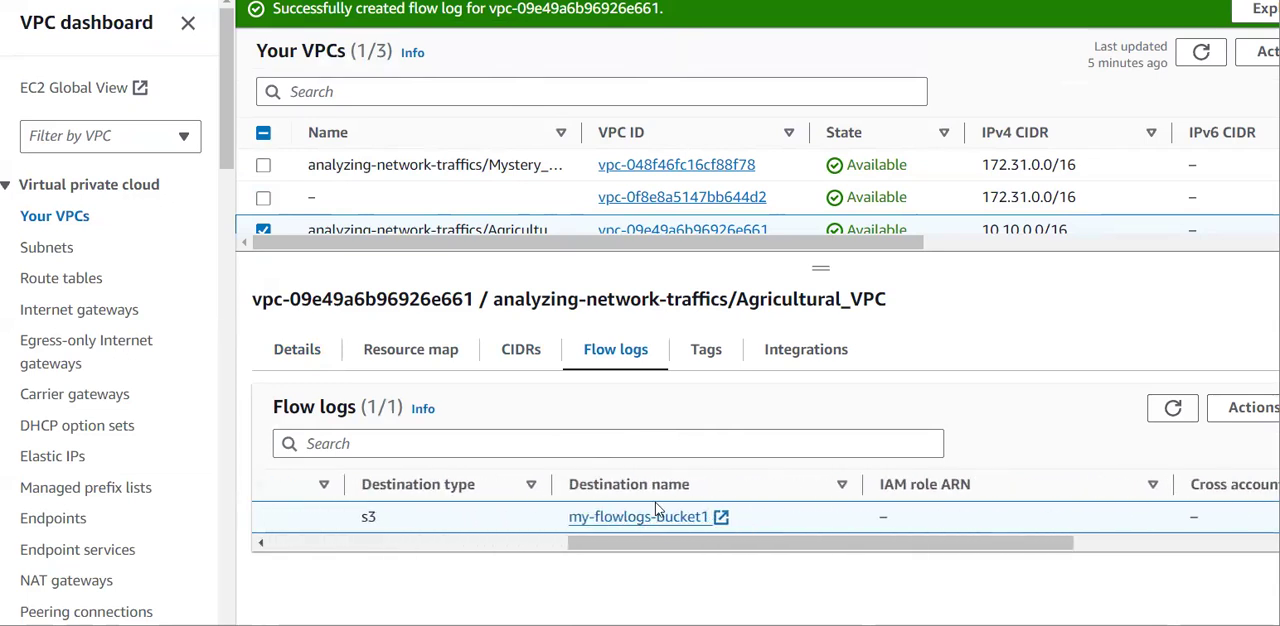
# Open the flow log's destination bucket, look inside its AWSLogs folder and refresh the object list.
pyautogui.click(655, 517)
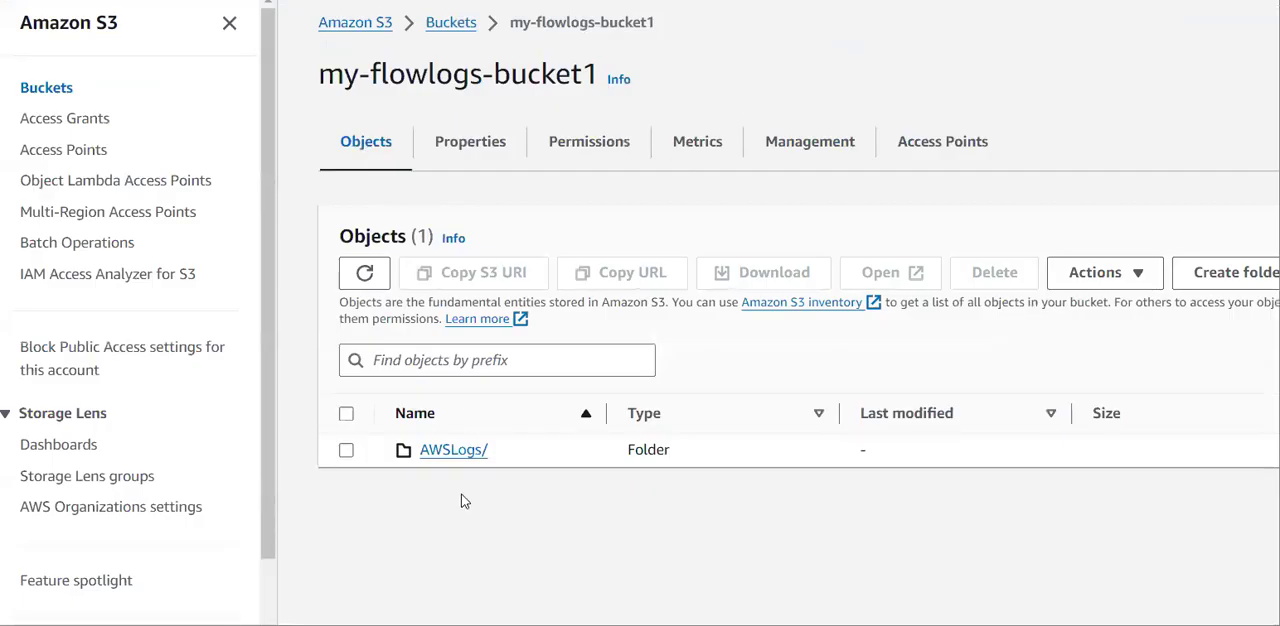
pyautogui.click(463, 459)
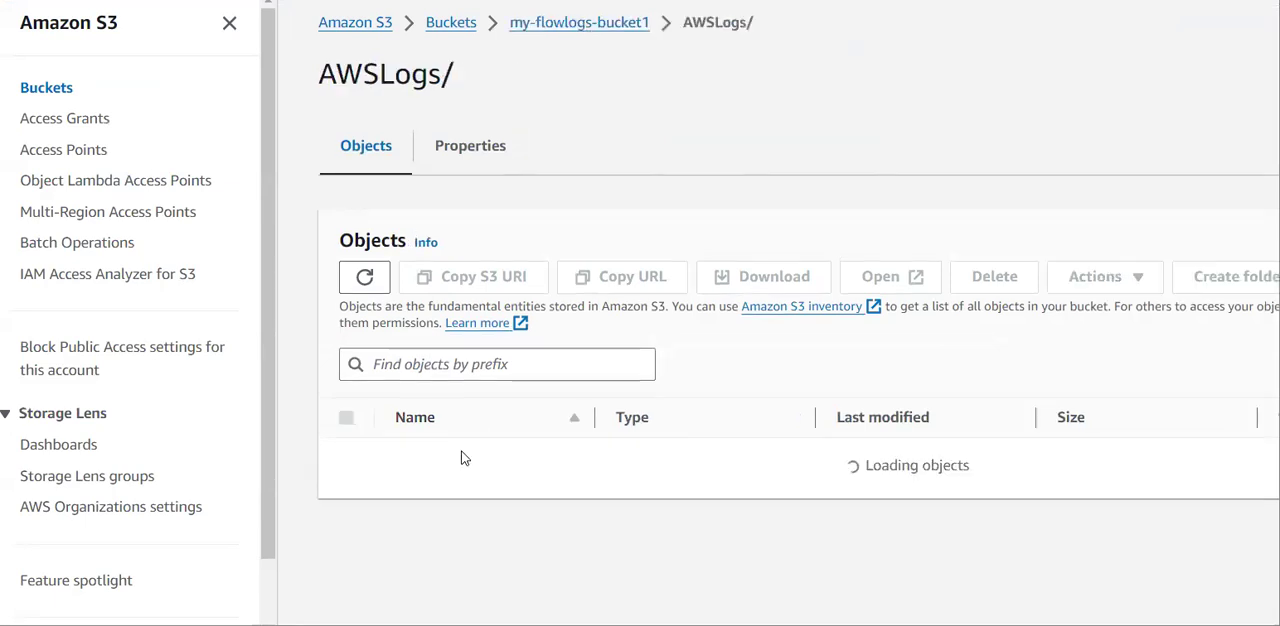
pyautogui.hscroll(-5, 463, 459)
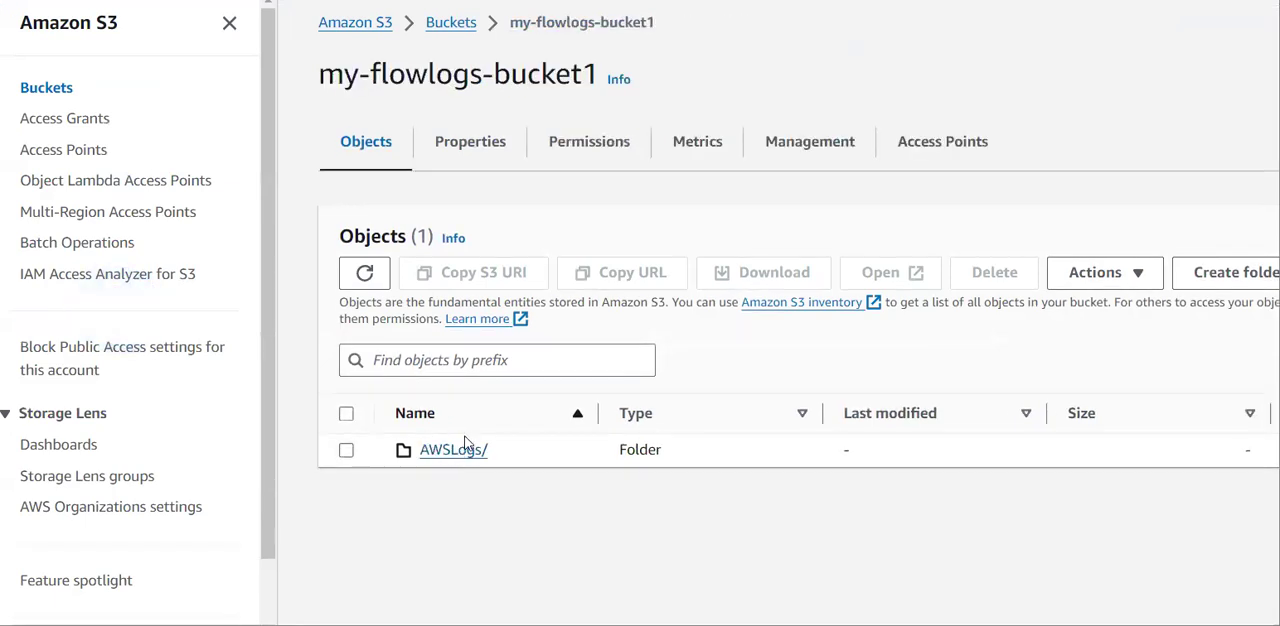
pyautogui.click(465, 456)
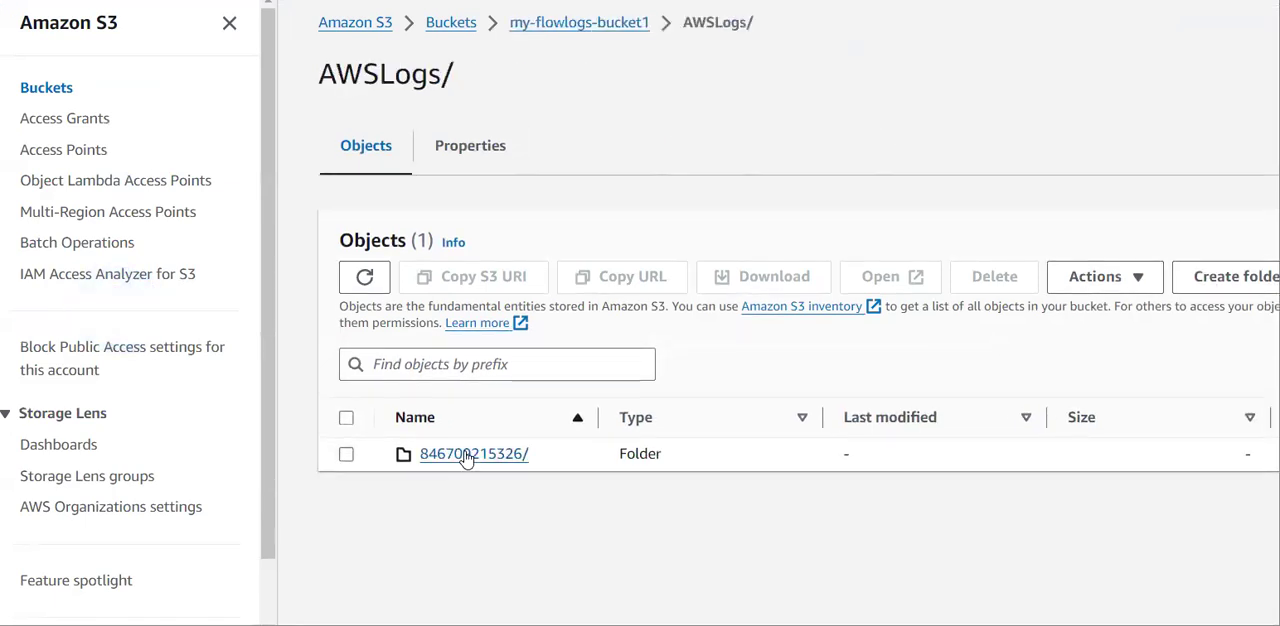
pyautogui.click(466, 456)
pyautogui.click(368, 280)
pyautogui.click(373, 284)
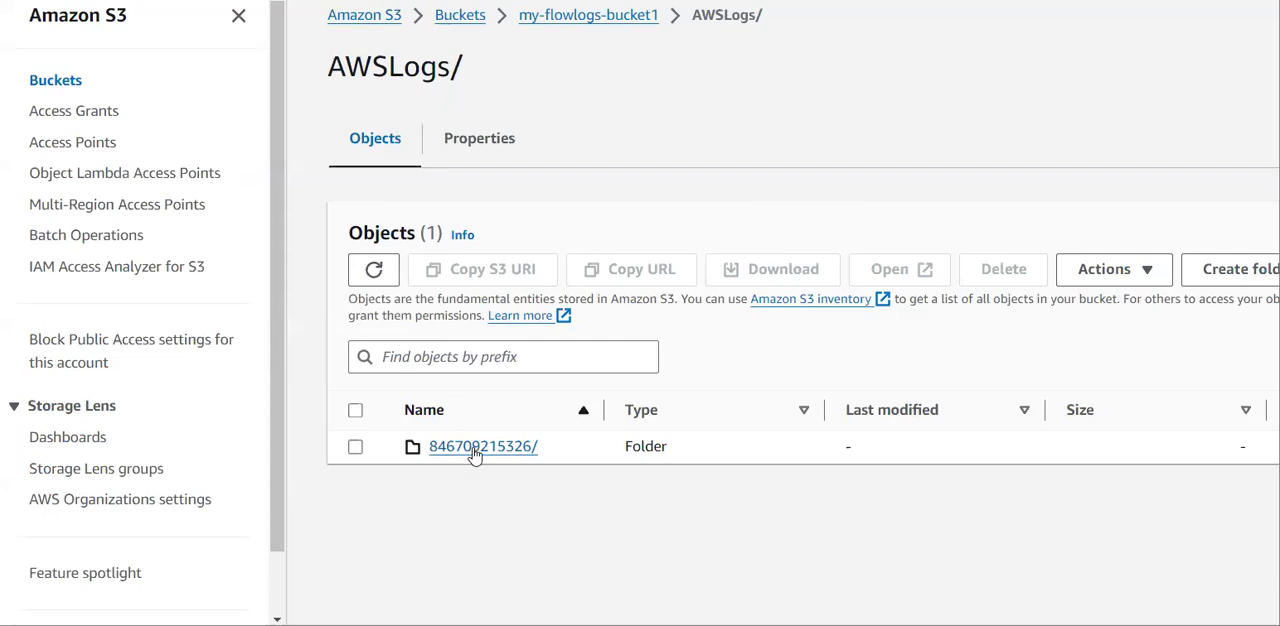
# Return to the bucket's root and browse through AWSLogs, the account ID folder and vpcflowlogs into the us-east-1 folder.
pyautogui.click(575, 20)
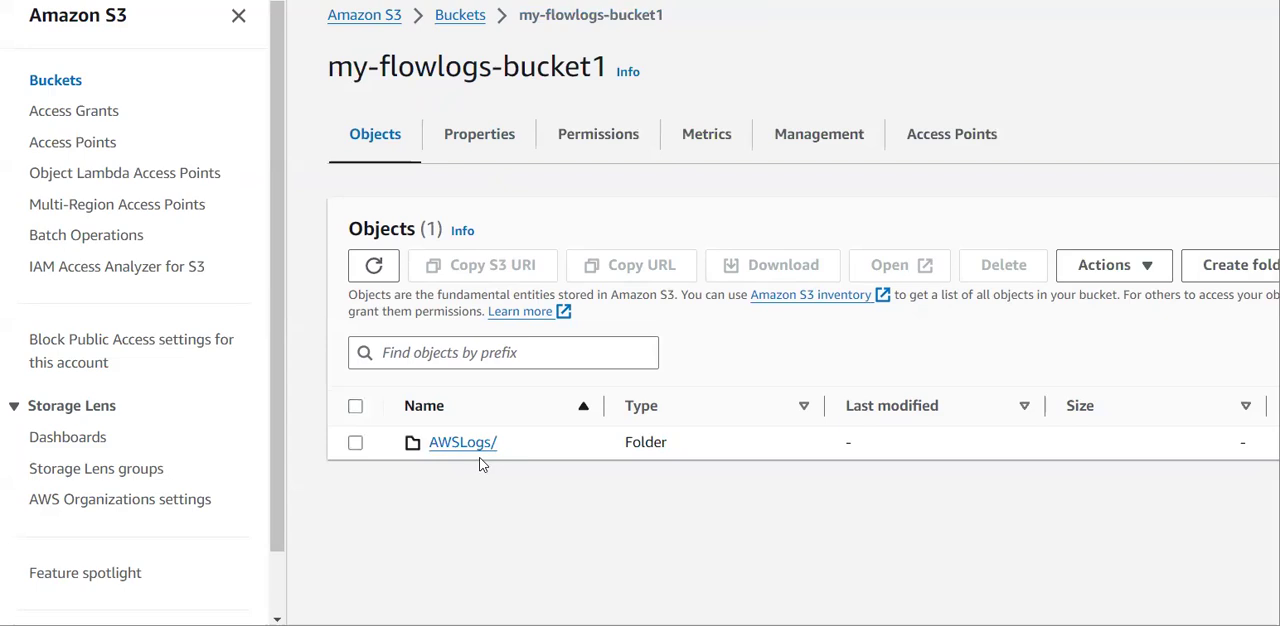
pyautogui.click(487, 447)
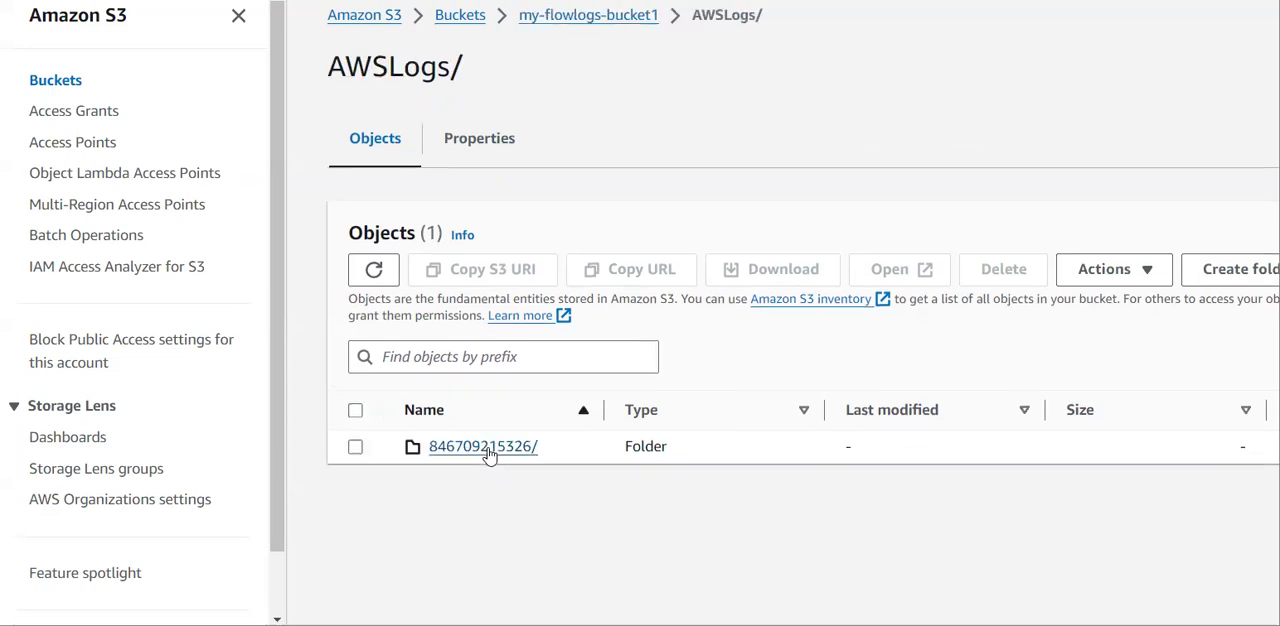
pyautogui.click(488, 450)
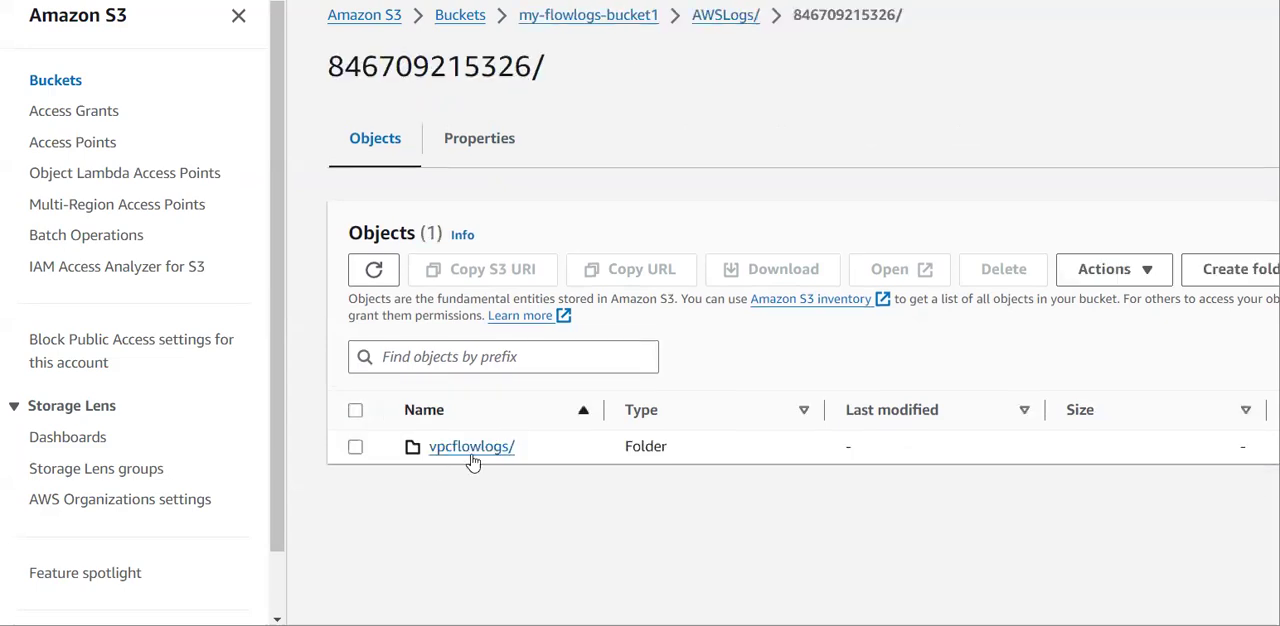
pyautogui.click(472, 452)
pyautogui.click(473, 458)
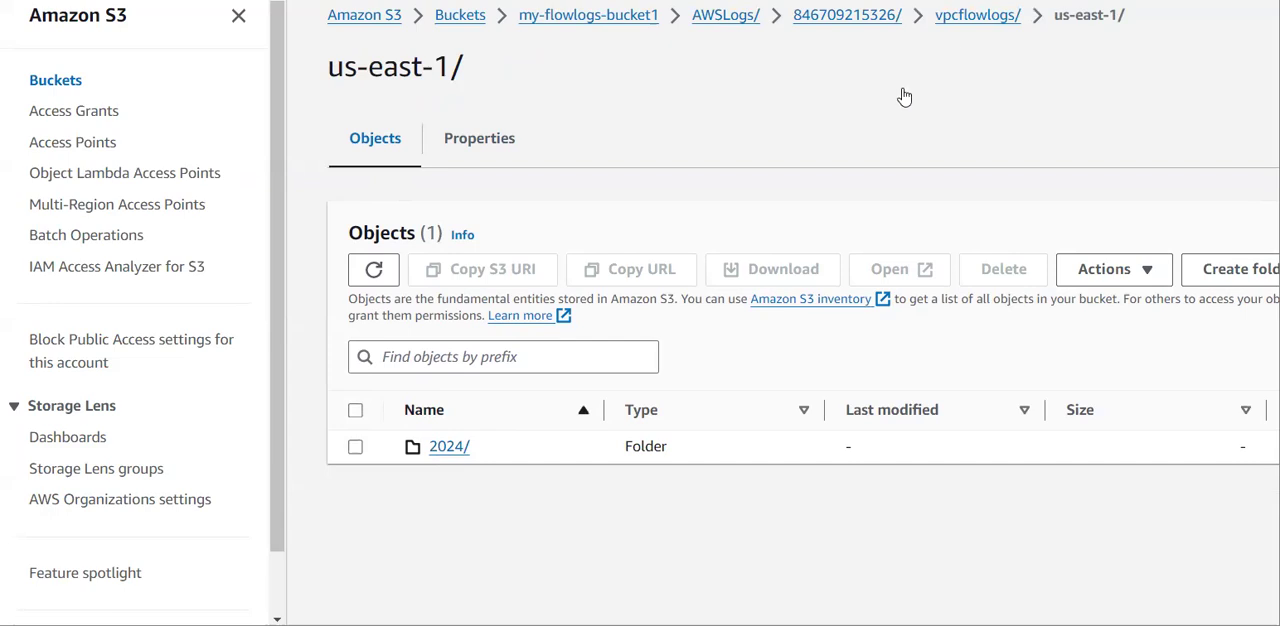
# Browse from the us-east-1 folder through the 2024, 07 and 29 folders to the delivered log files.
pyautogui.click(452, 446)
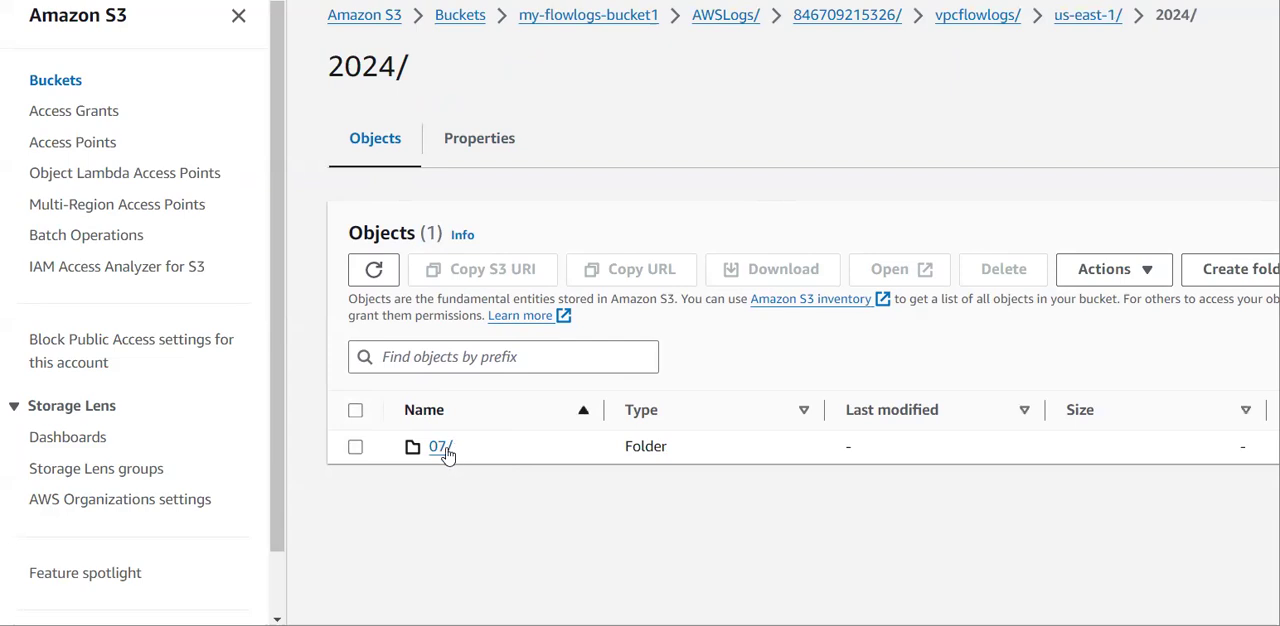
pyautogui.click(445, 452)
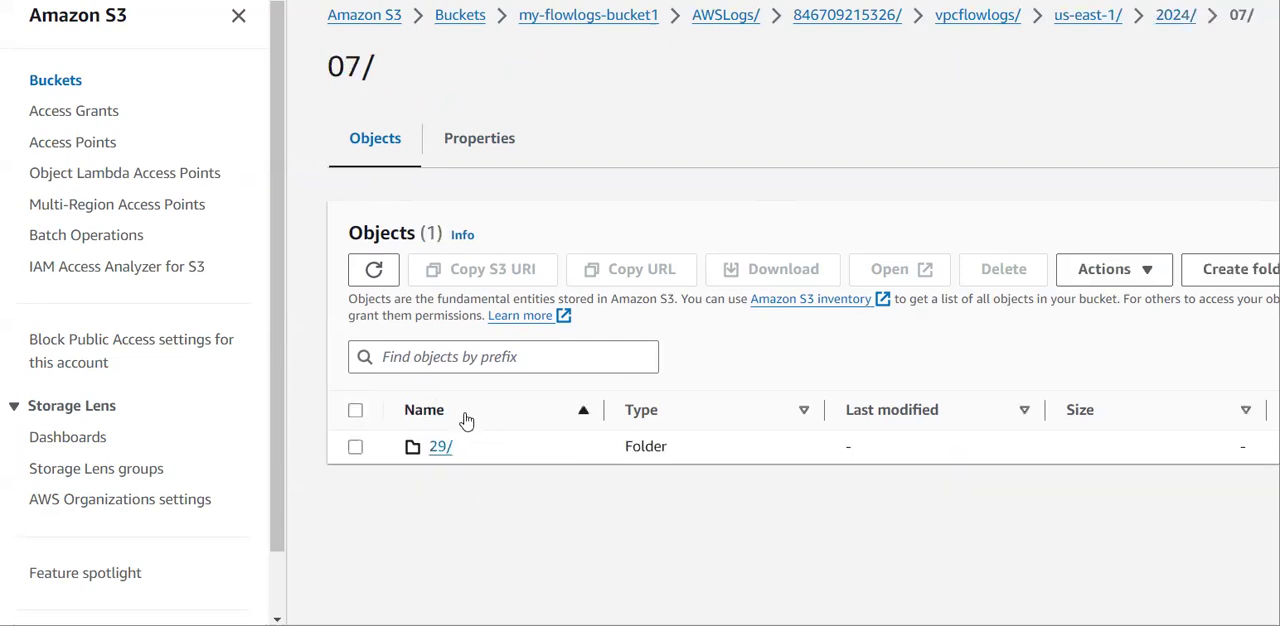
pyautogui.click(440, 447)
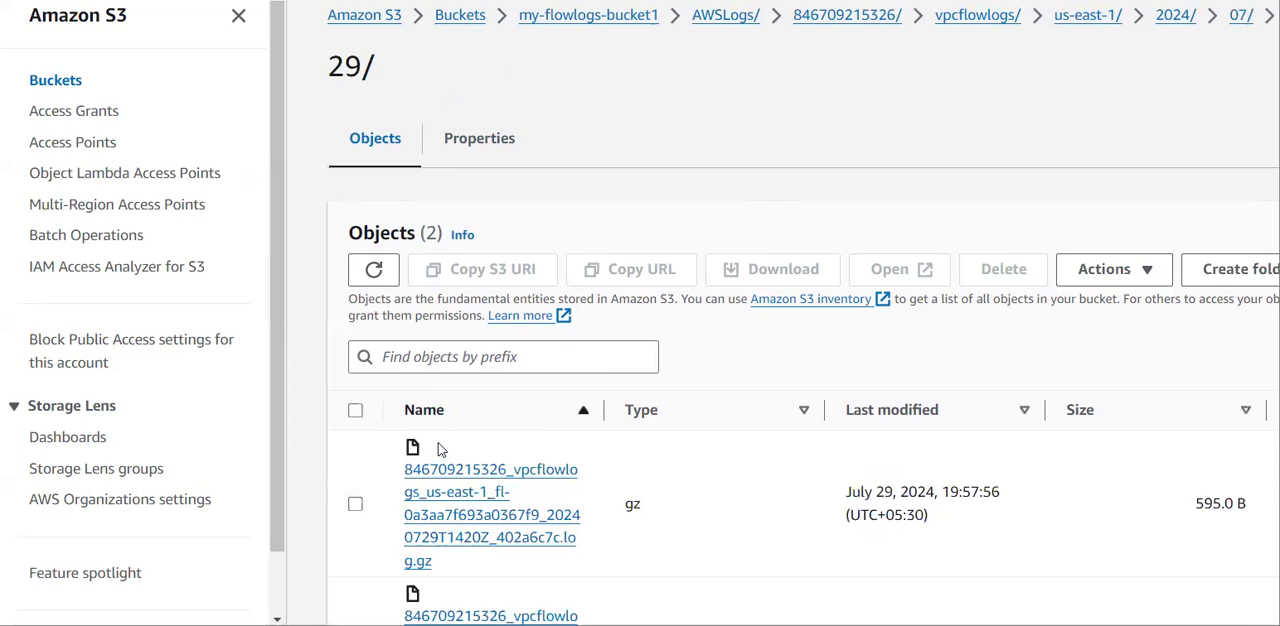
pyautogui.scroll(-2, 420, 445)
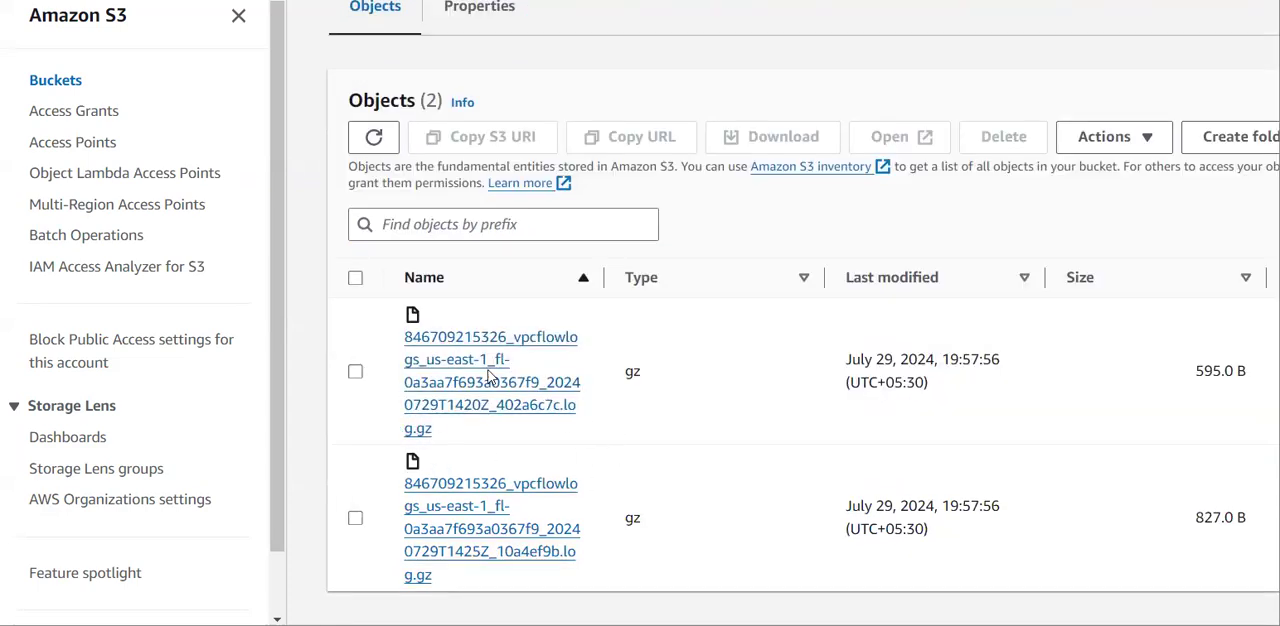
# Select the first .log.gz file in the 29 folder and open it for Query with S3 Select.
pyautogui.click(355, 373)
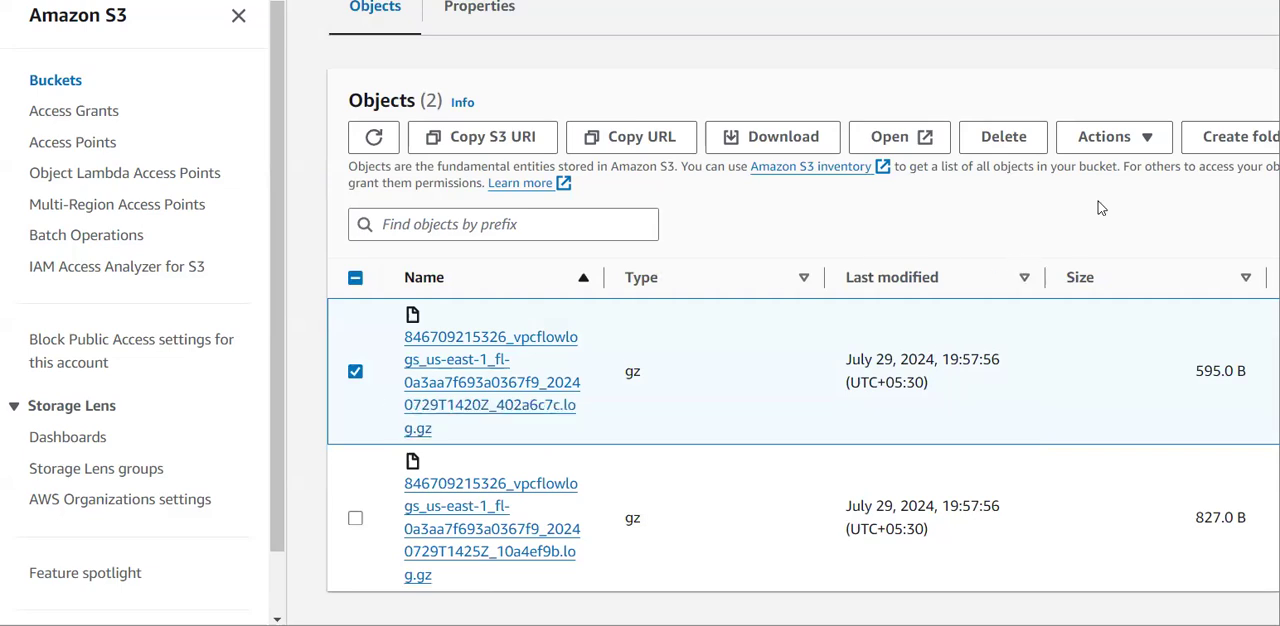
pyautogui.click(1122, 140)
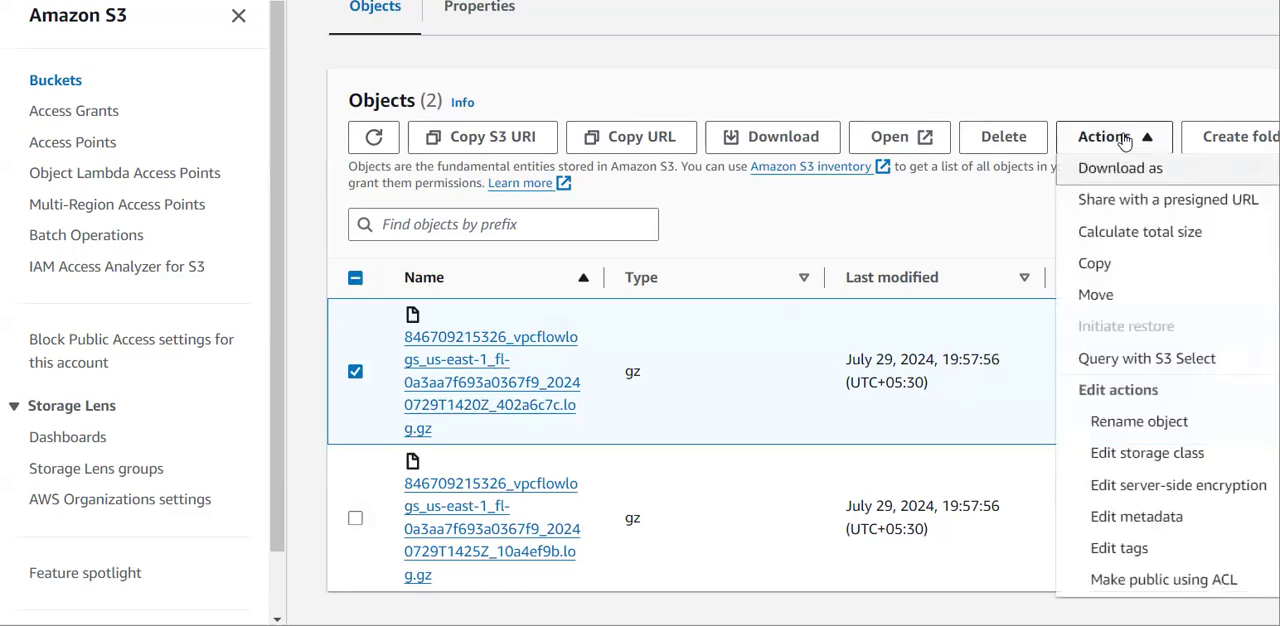
pyautogui.click(1130, 362)
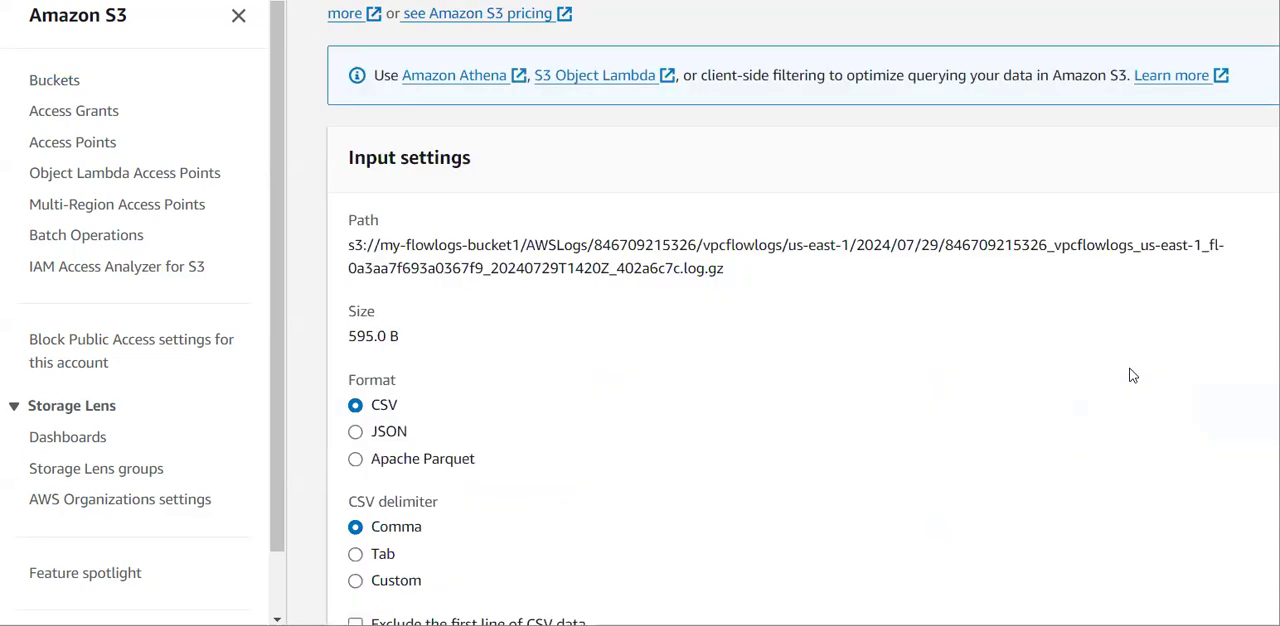
# Remove the alias and limit so the SQL query reads SELECT * FROM s3object, and run it.
pyautogui.scroll(-10, 874, 380)
pyautogui.click(772, 215)
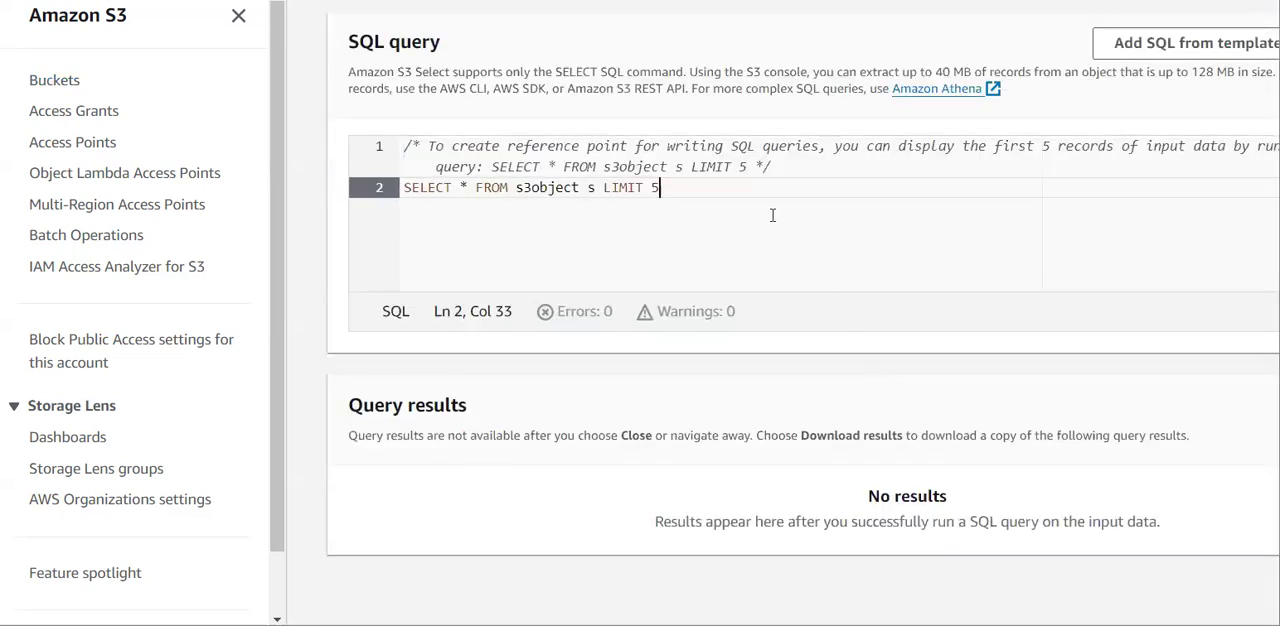
pyautogui.press('BackSpace')
pyautogui.press('BackSpace')
pyautogui.press('BackSpace')
pyautogui.press('BackSpace')
pyautogui.press('BackSpace')
pyautogui.press('BackSpace')
pyautogui.press('BackSpace')
pyautogui.press('BackSpace')
pyautogui.press('BackSpace')
pyautogui.press('BackSpace')
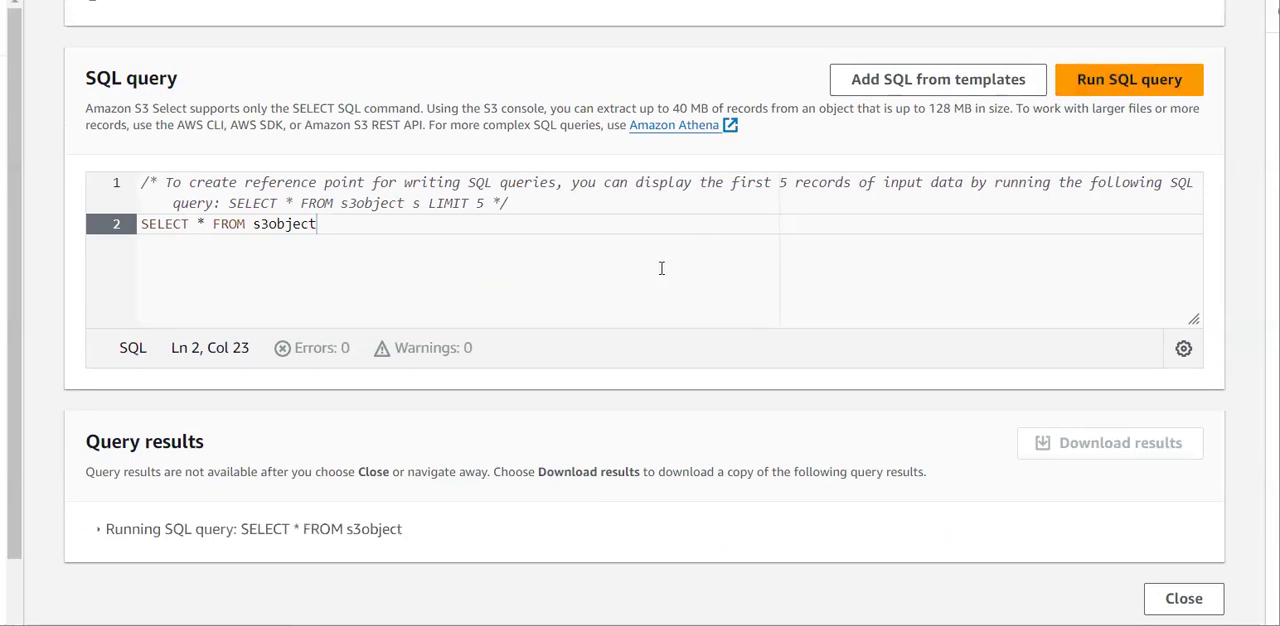
# Examine the raw query results, comparing the header fields with the records and their action and log-status values.
pyautogui.scroll(-1, 225, 518)
pyautogui.scroll(-3, 225, 518)
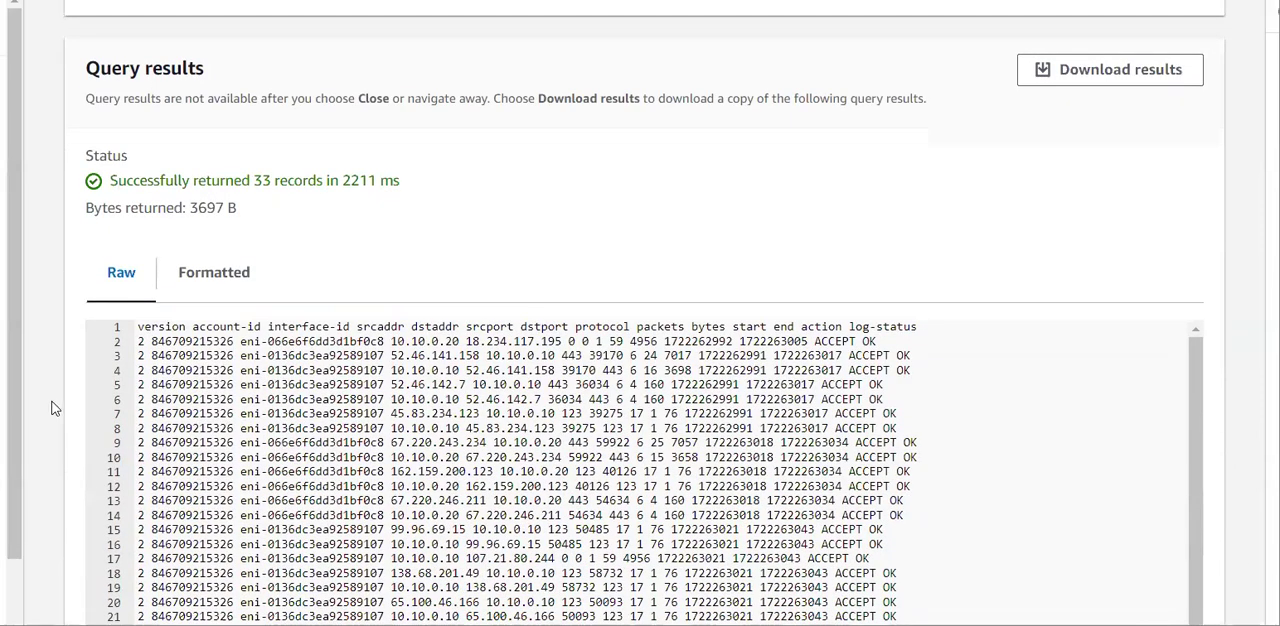
pyautogui.scroll(-2, 228, 410)
pyautogui.scroll(1, 450, 350)
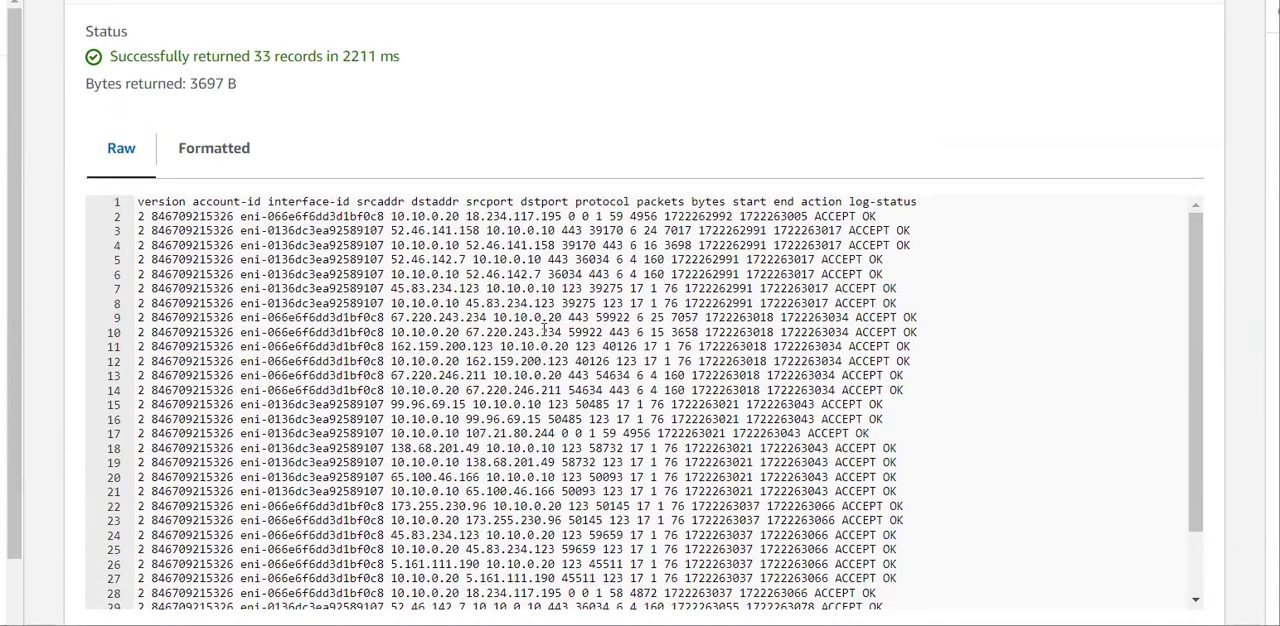
pyautogui.moveTo(934, 230); pyautogui.dragTo(829, 155)
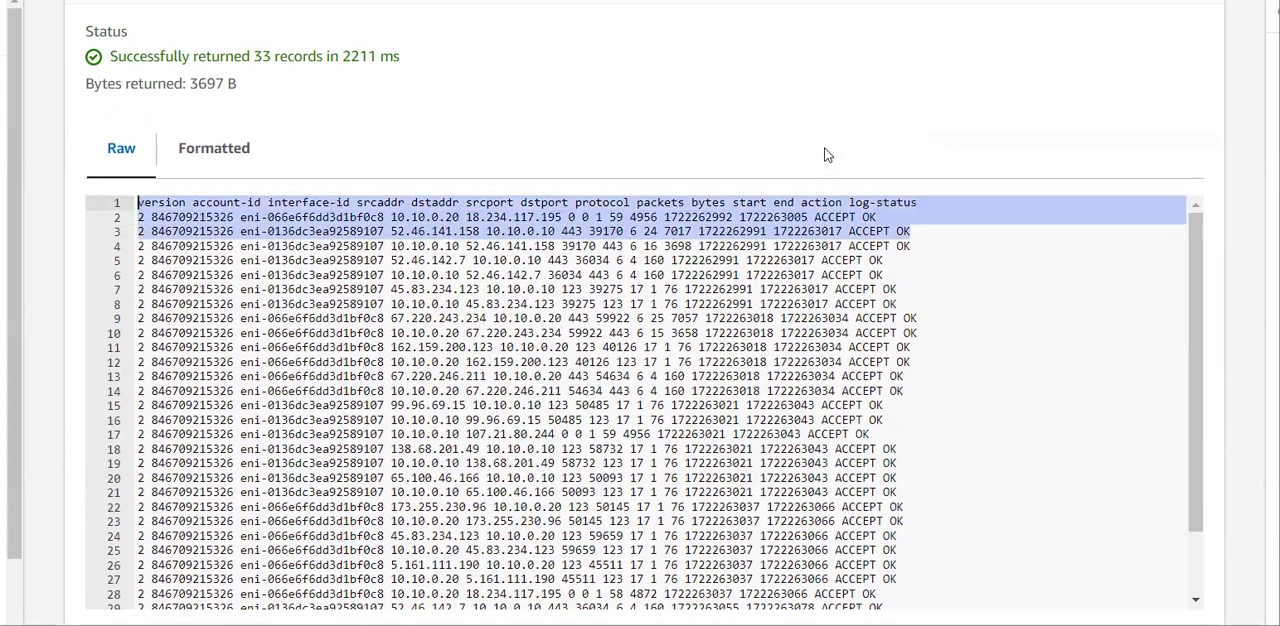
pyautogui.click(870, 318)
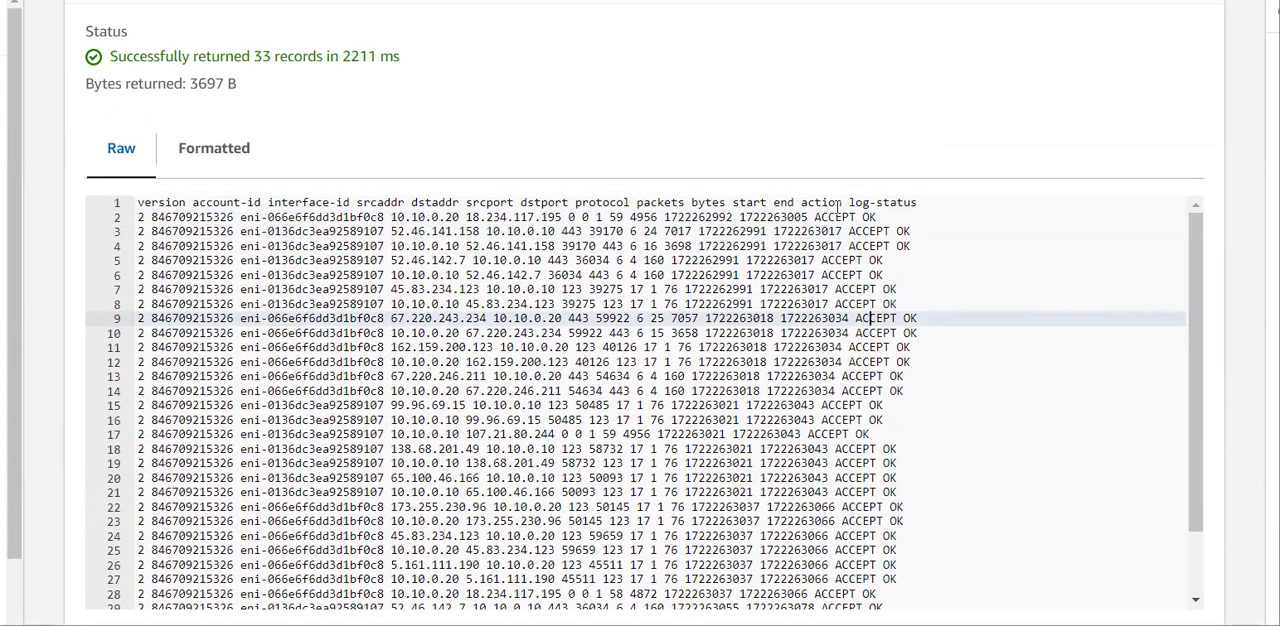
pyautogui.moveTo(821, 217); pyautogui.dragTo(902, 224)
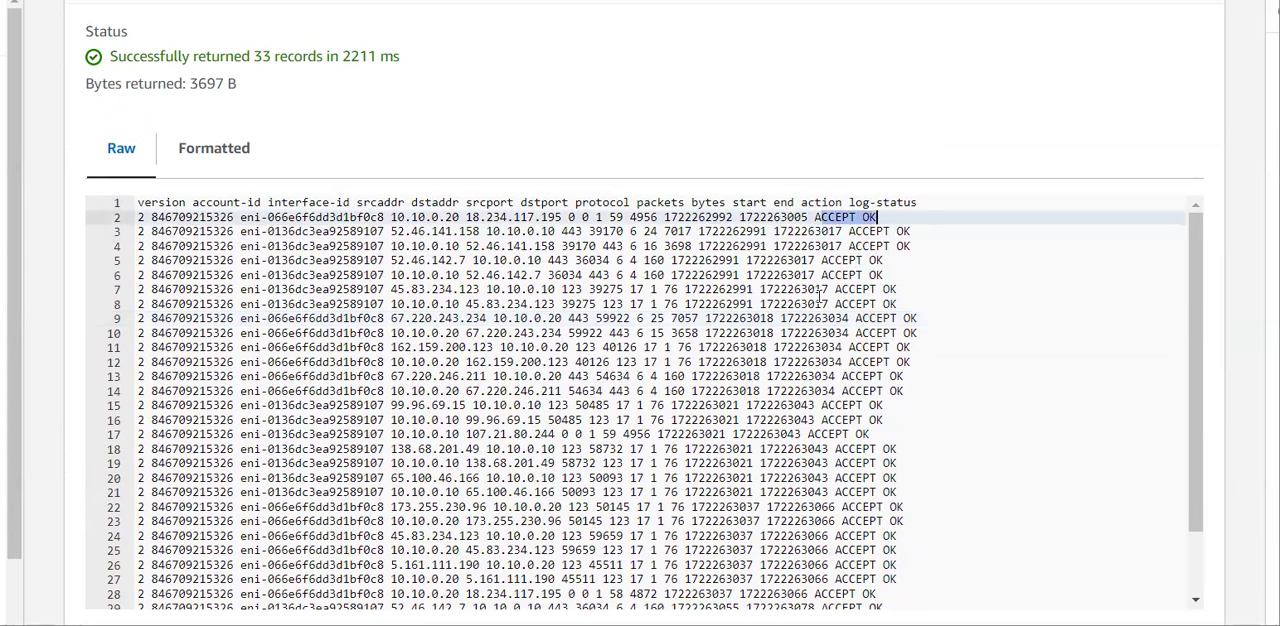
pyautogui.scroll(-2, 657, 430)
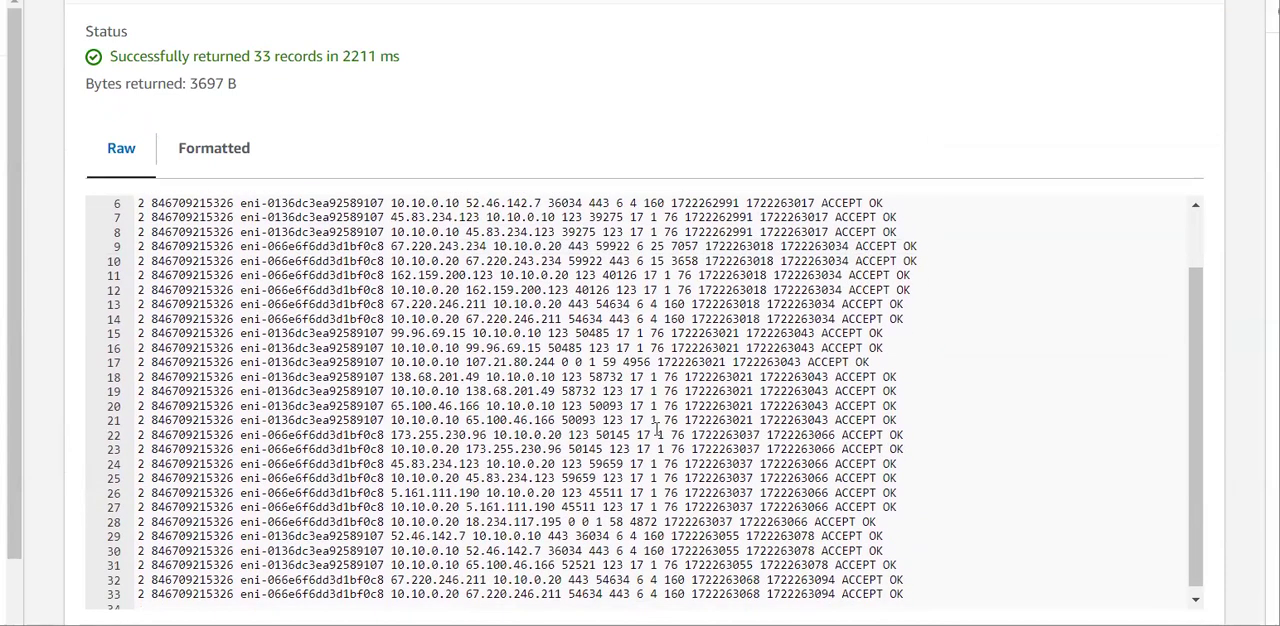
pyautogui.scroll(2, 457, 410)
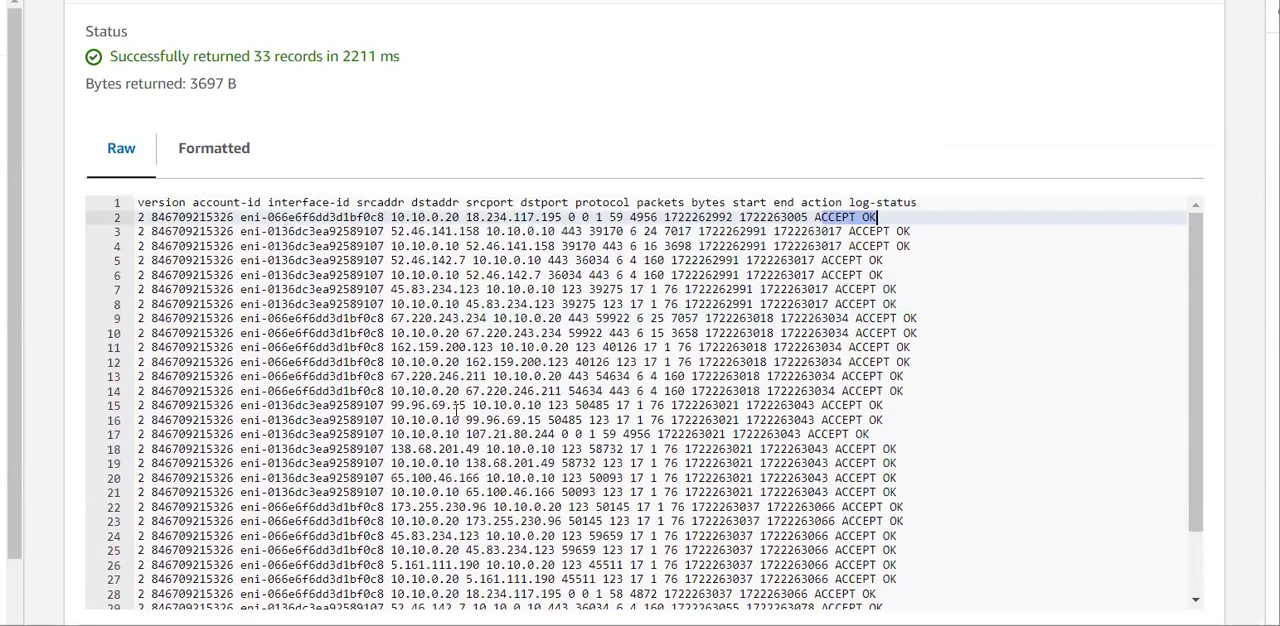
# Check the interface IDs and source addresses of the returned records, including the source address on line 3.
pyautogui.click(259, 337)
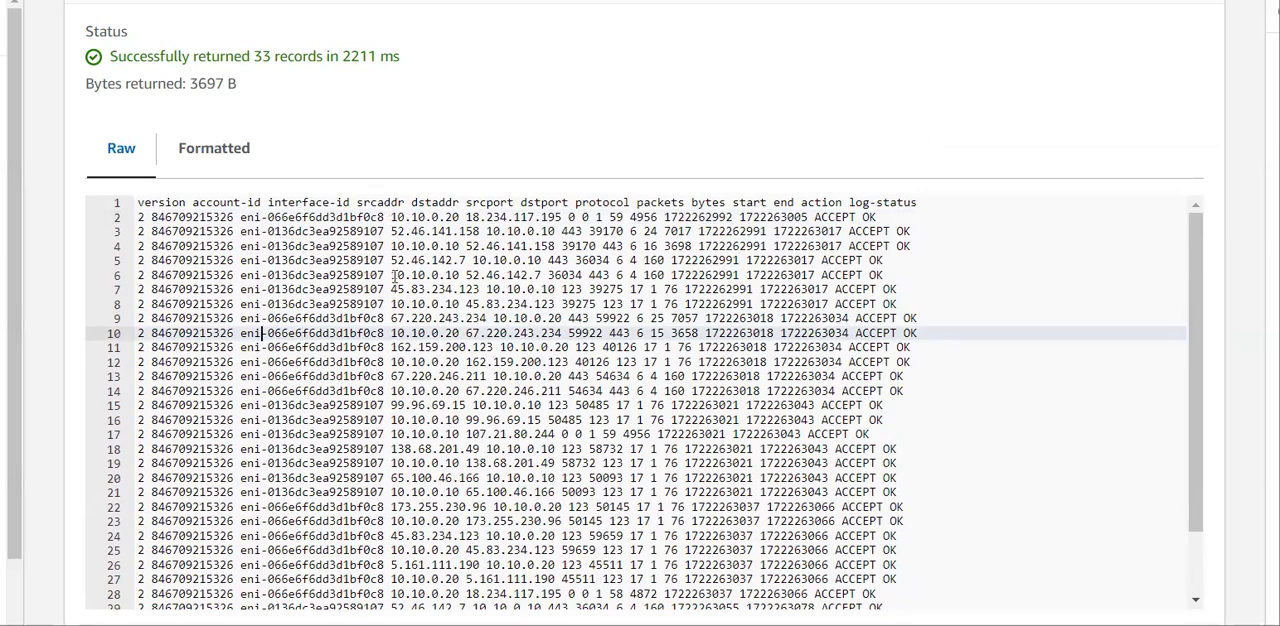
pyautogui.scroll(-2, 388, 396)
pyautogui.scroll(-1, 388, 396)
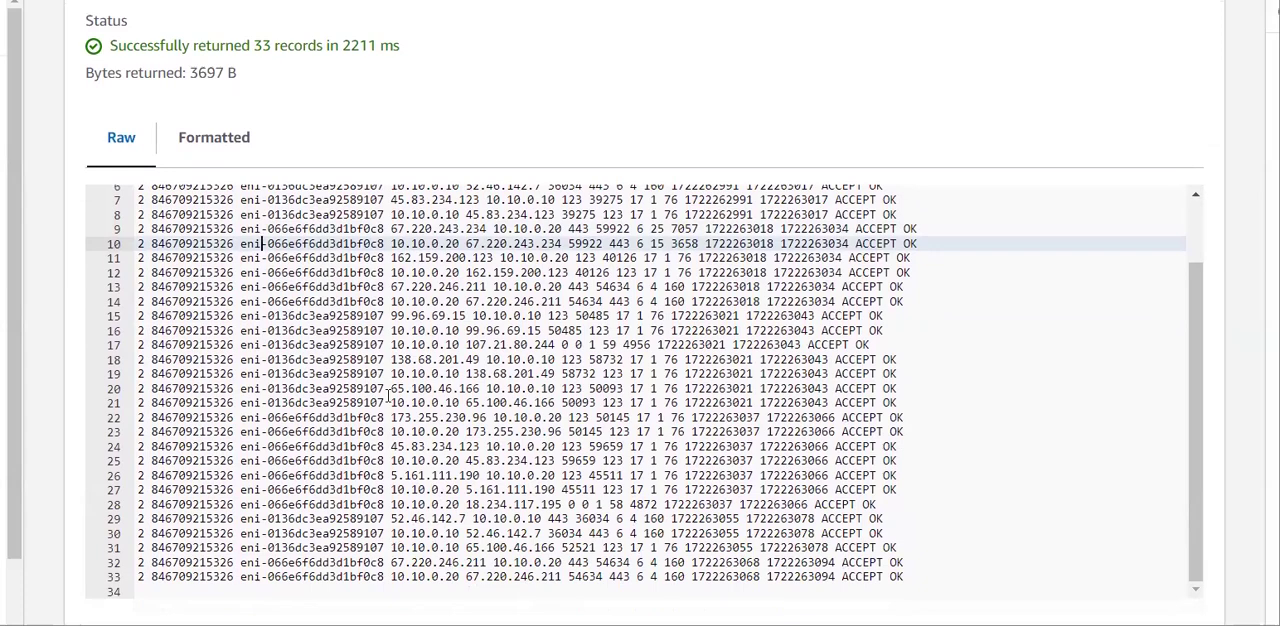
pyautogui.scroll(5, 388, 396)
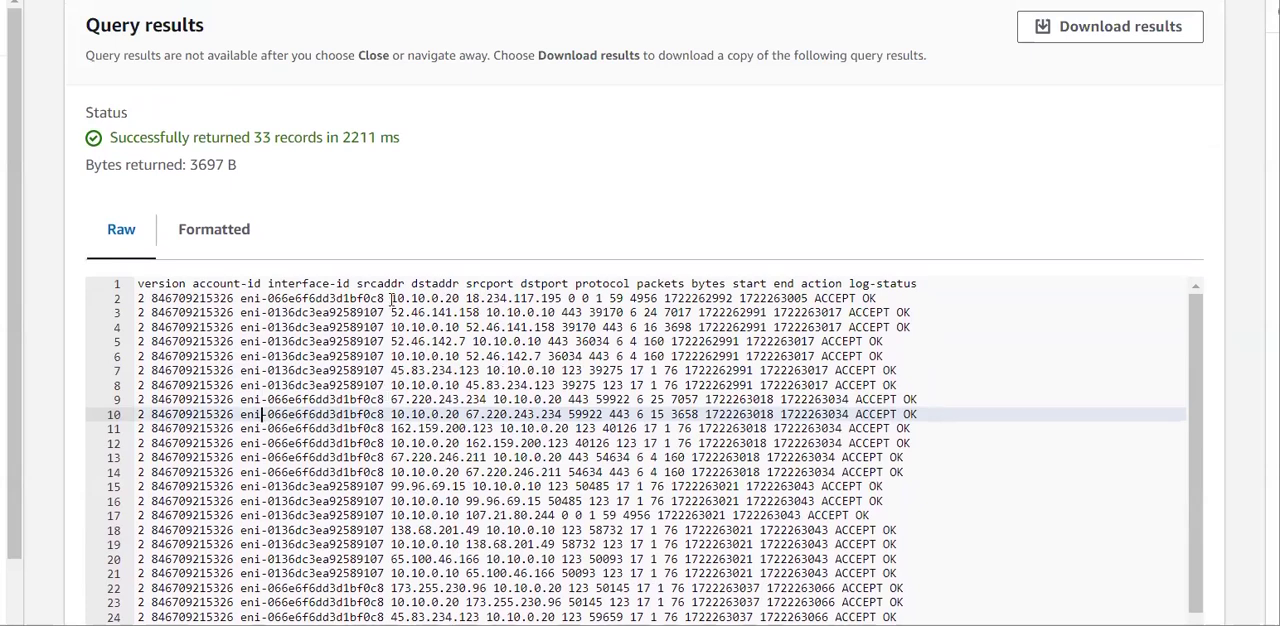
pyautogui.moveTo(390, 312); pyautogui.dragTo(481, 312)
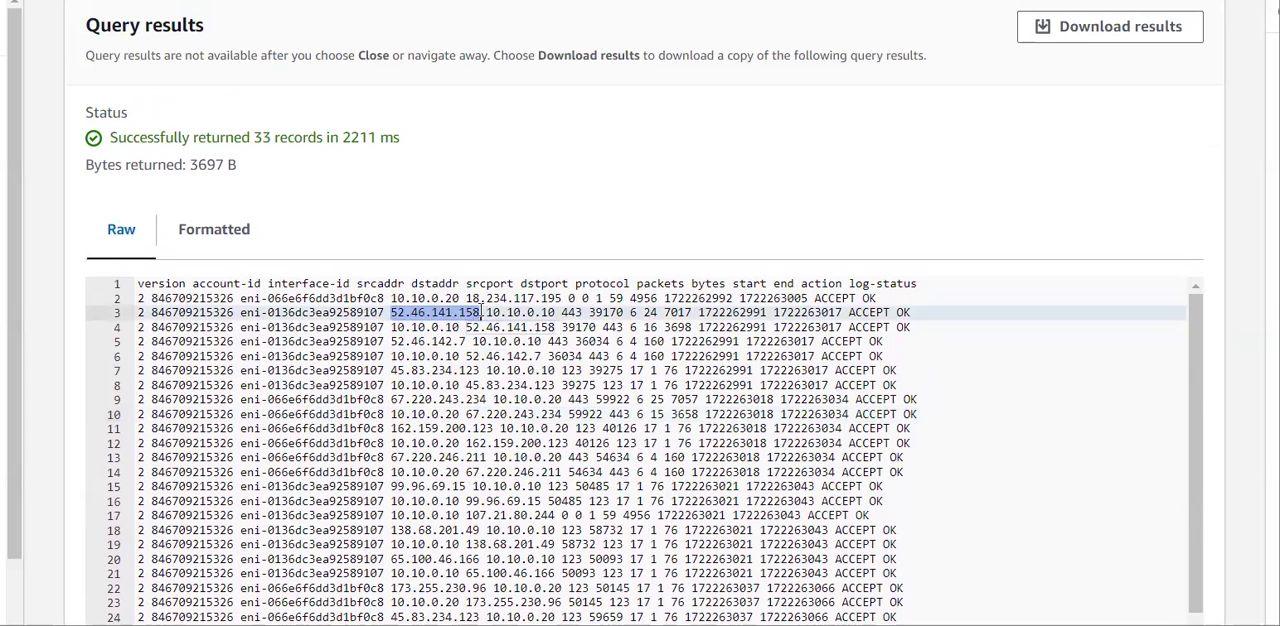
pyautogui.click(481, 312)
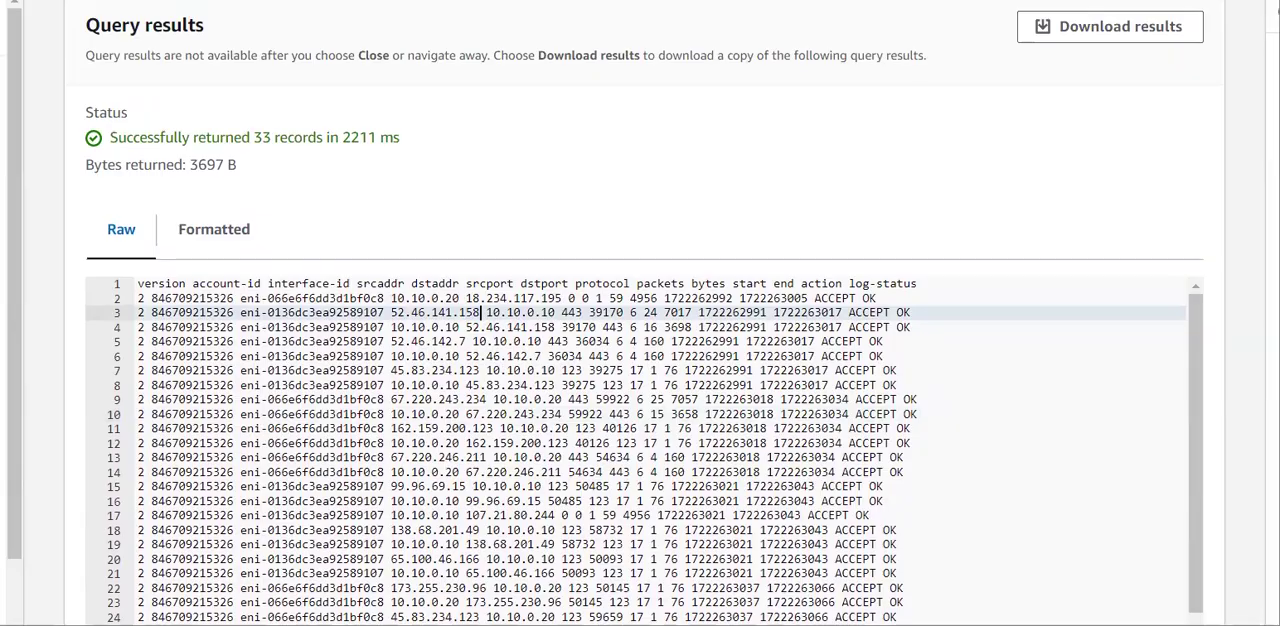
# Switch to the VPC console, list the subnets, select AgriculturalSubnetSubnet1 and check the full name of its VPC.
pyautogui.click(190, 1)
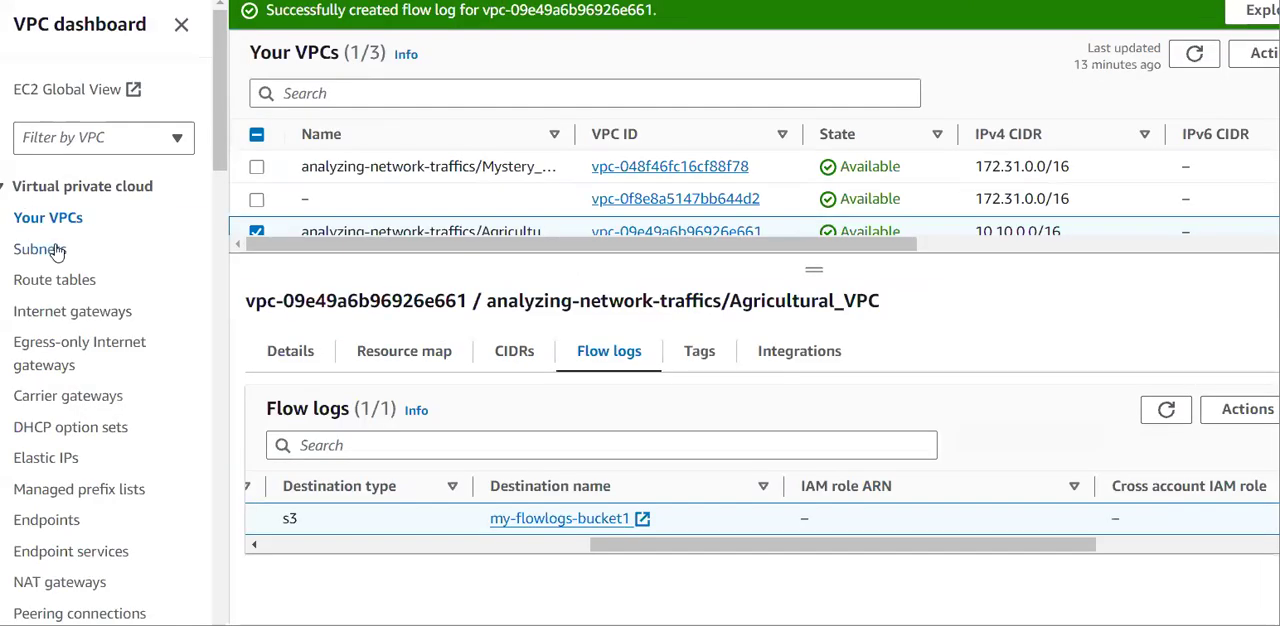
pyautogui.click(40, 249)
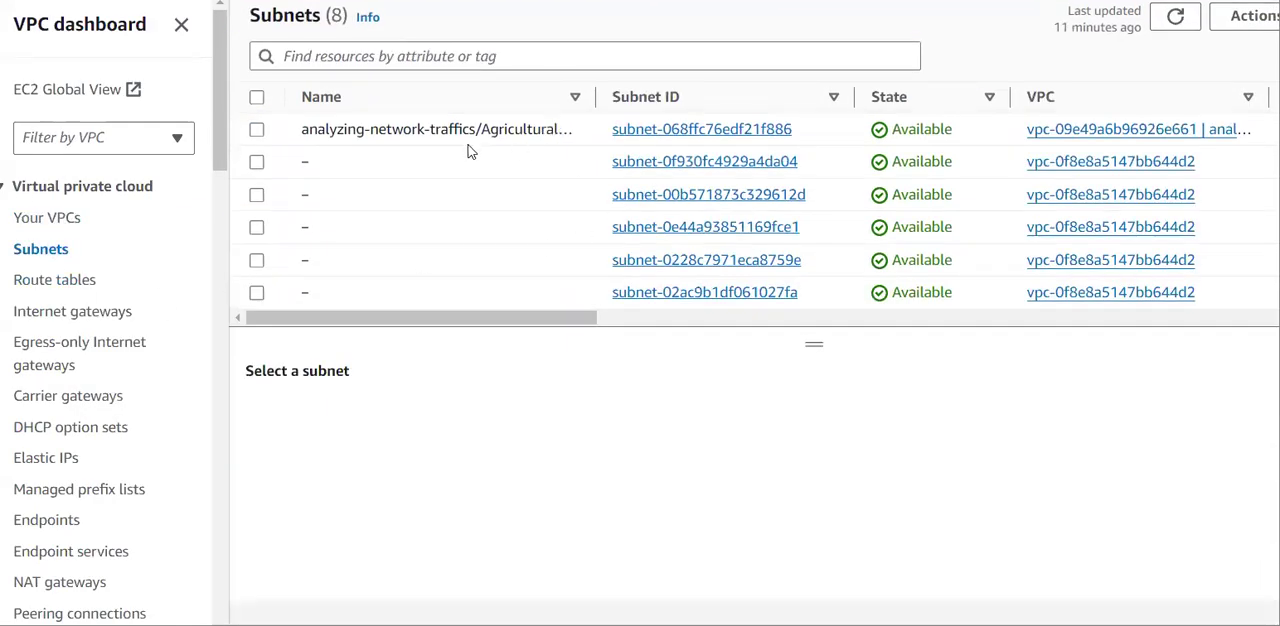
pyautogui.click(257, 130)
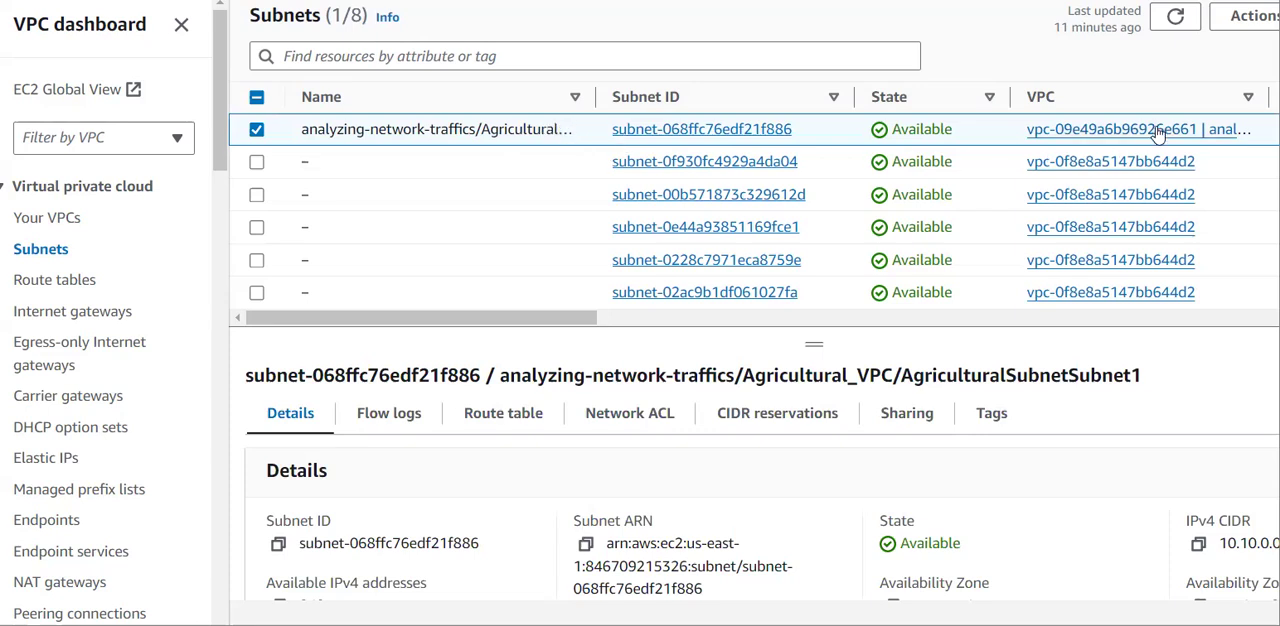
pyautogui.hscroll(6, 1158, 135)
pyautogui.moveTo(853, 96); pyautogui.dragTo(1168, 96)
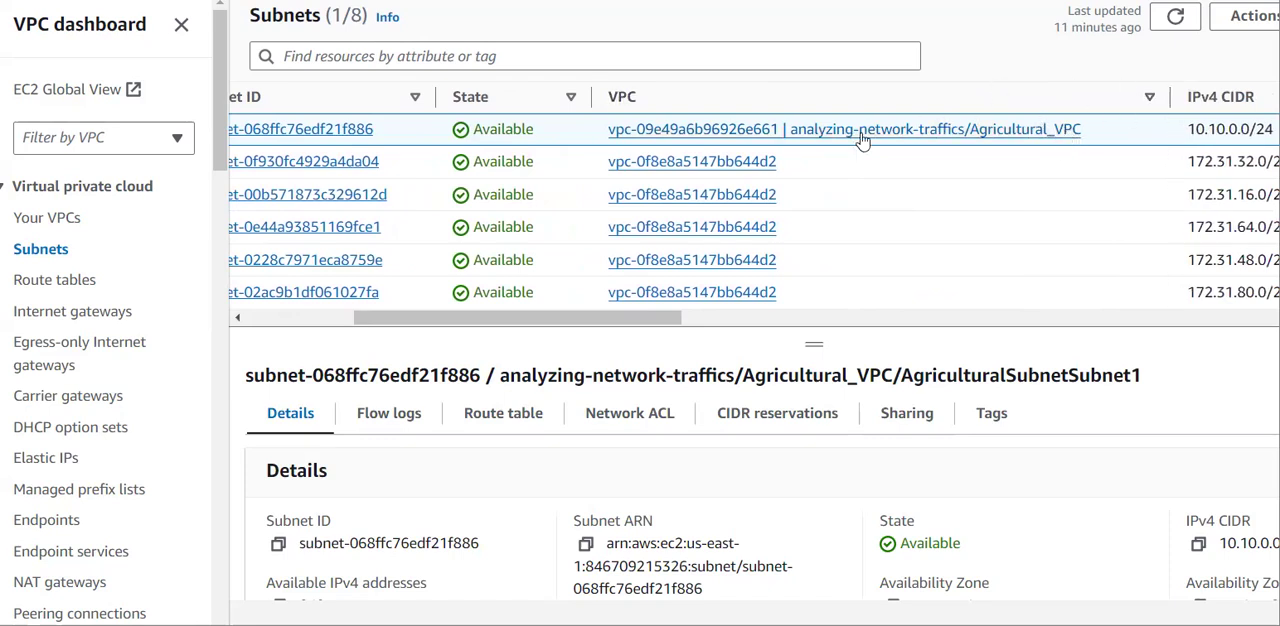
pyautogui.hscroll(-6, 862, 140)
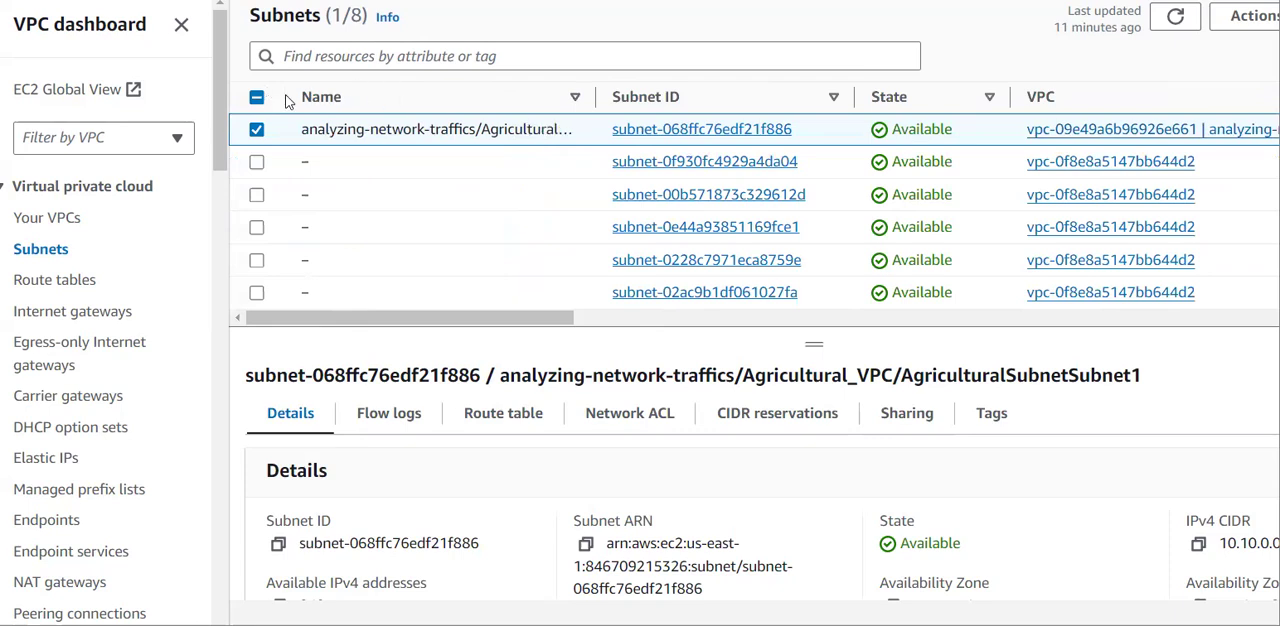
# Display the network ACL of AgriculturalSubnetSubnet1 and examine its inbound and outbound allow and deny rules.
pyautogui.click(638, 412)
pyautogui.scroll(-3, 652, 523)
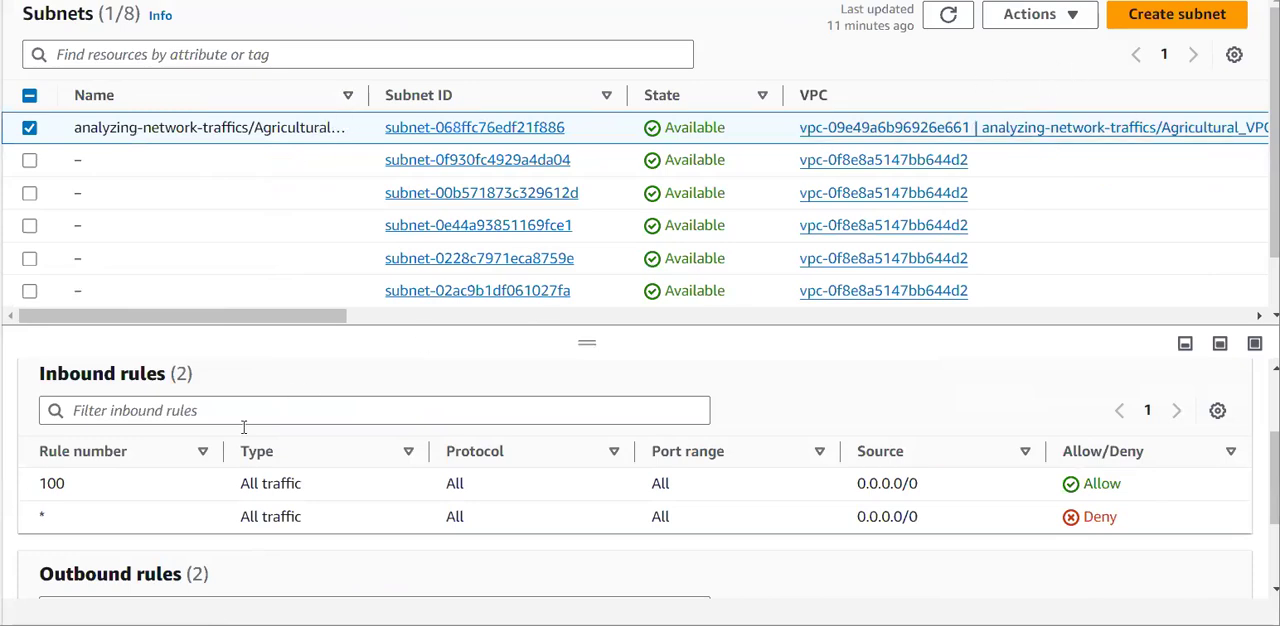
pyautogui.scroll(1, 292, 490)
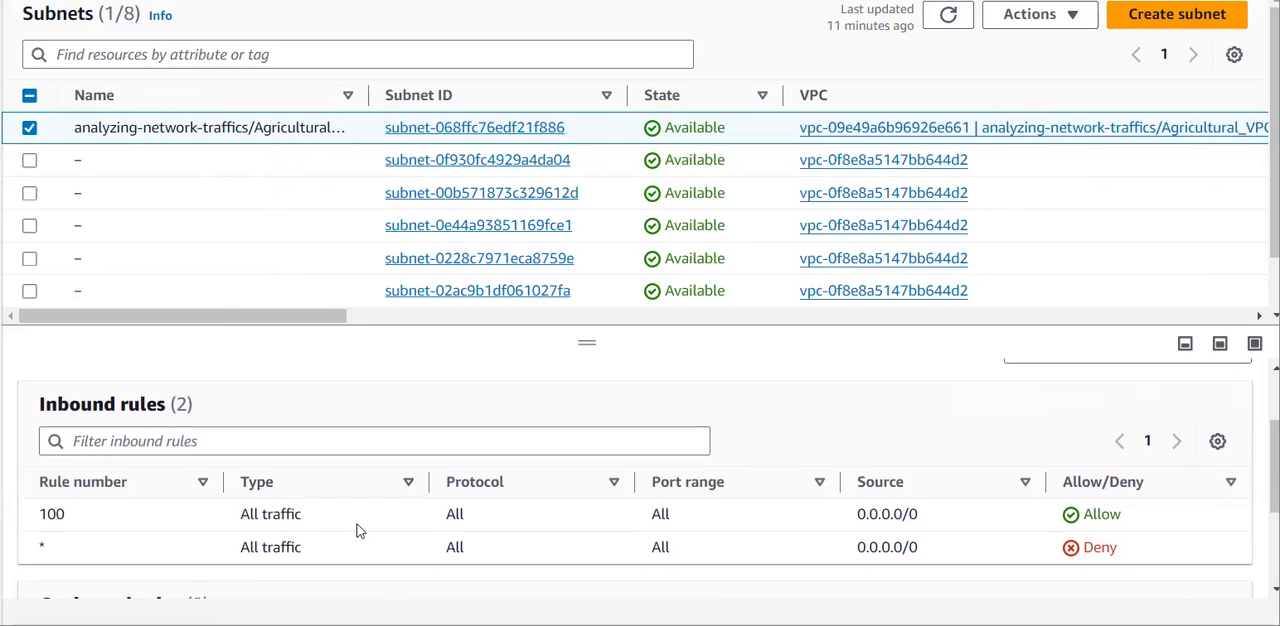
pyautogui.moveTo(30, 527); pyautogui.dragTo(1136, 522)
pyautogui.scroll(-3, 863, 514)
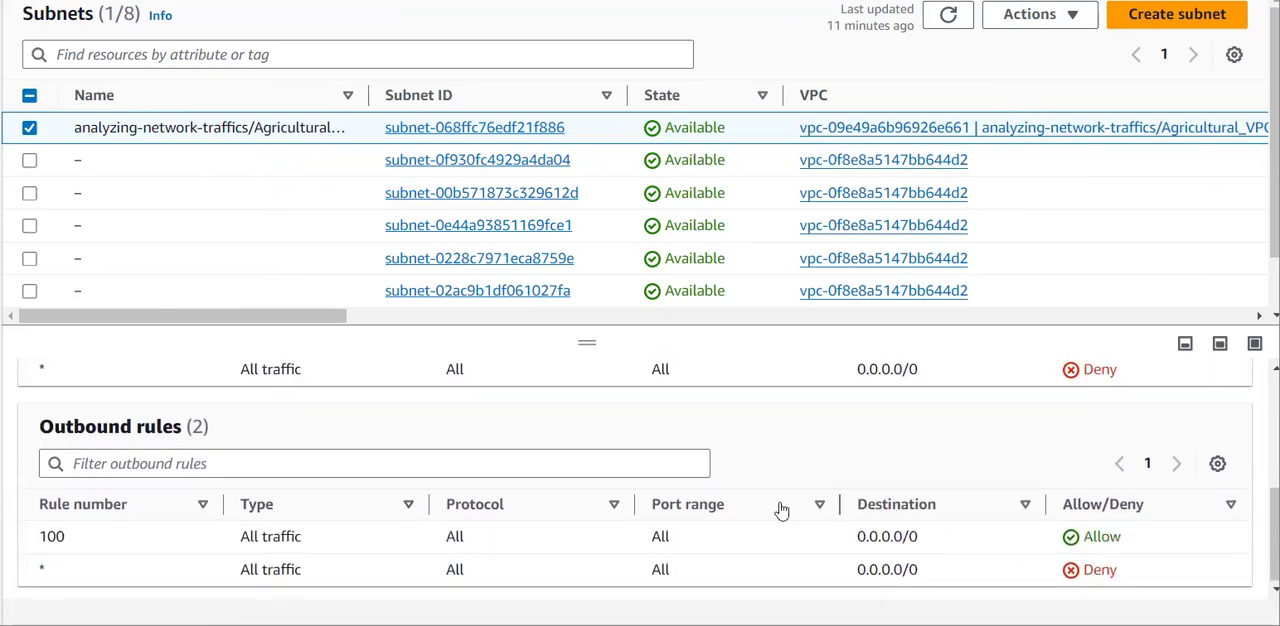
pyautogui.moveTo(26, 527); pyautogui.dragTo(1136, 543)
pyautogui.click(1197, 543)
pyautogui.scroll(3, 1195, 540)
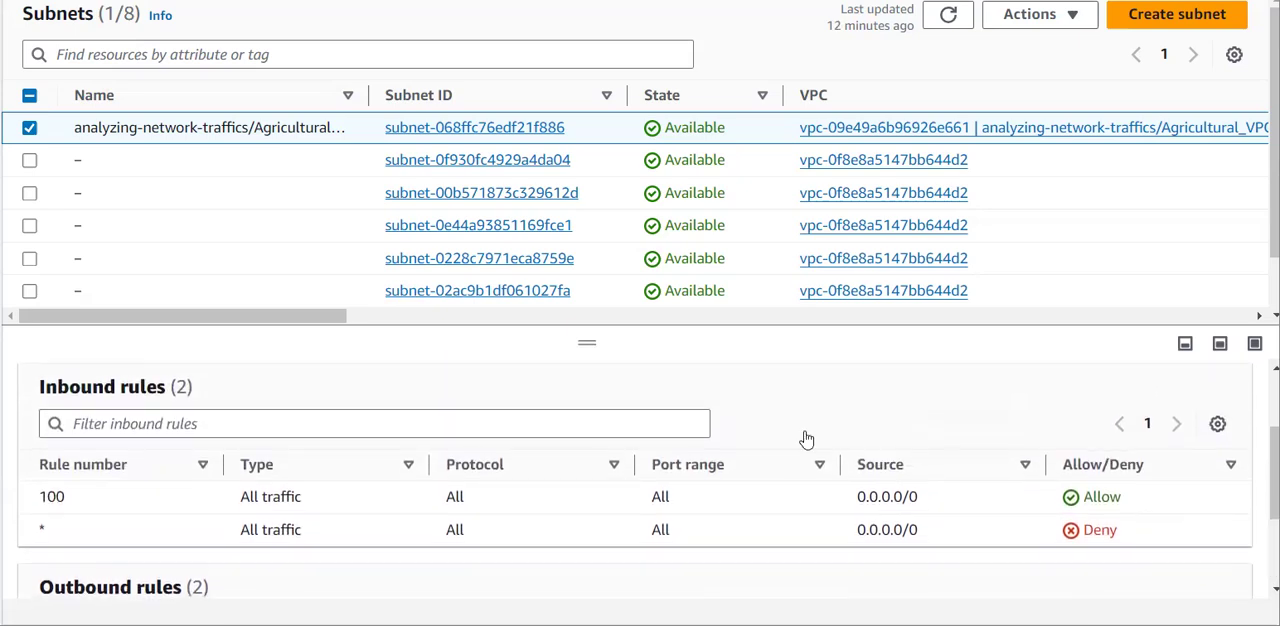
pyautogui.scroll(-3, 554, 533)
pyautogui.scroll(5, 555, 471)
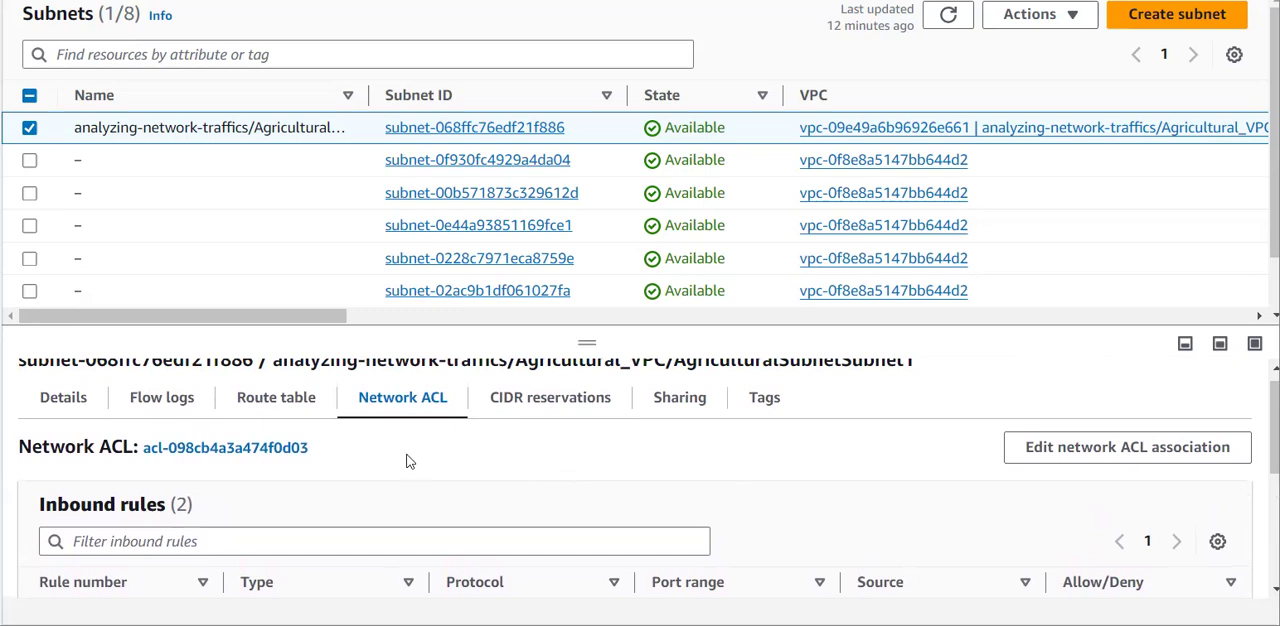
pyautogui.scroll(-1, 362, 518)
pyautogui.scroll(1, 362, 518)
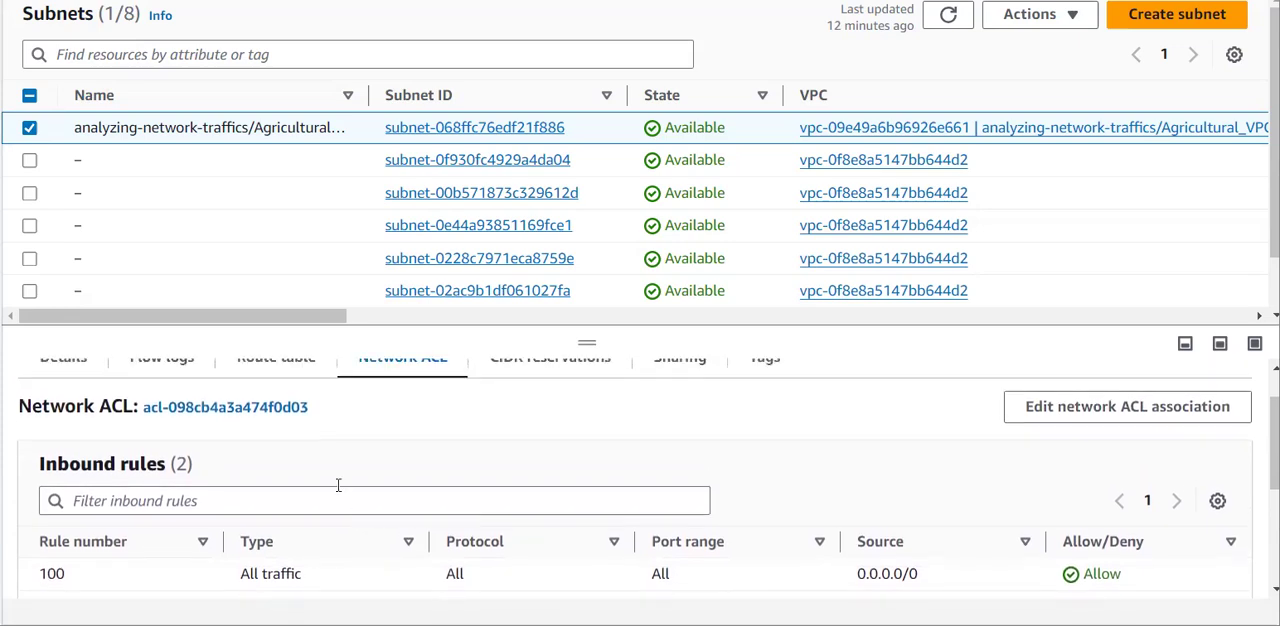
# Open the network ACL associated with the subnet, select it in the list and enlarge its details pane.
pyautogui.click(225, 410)
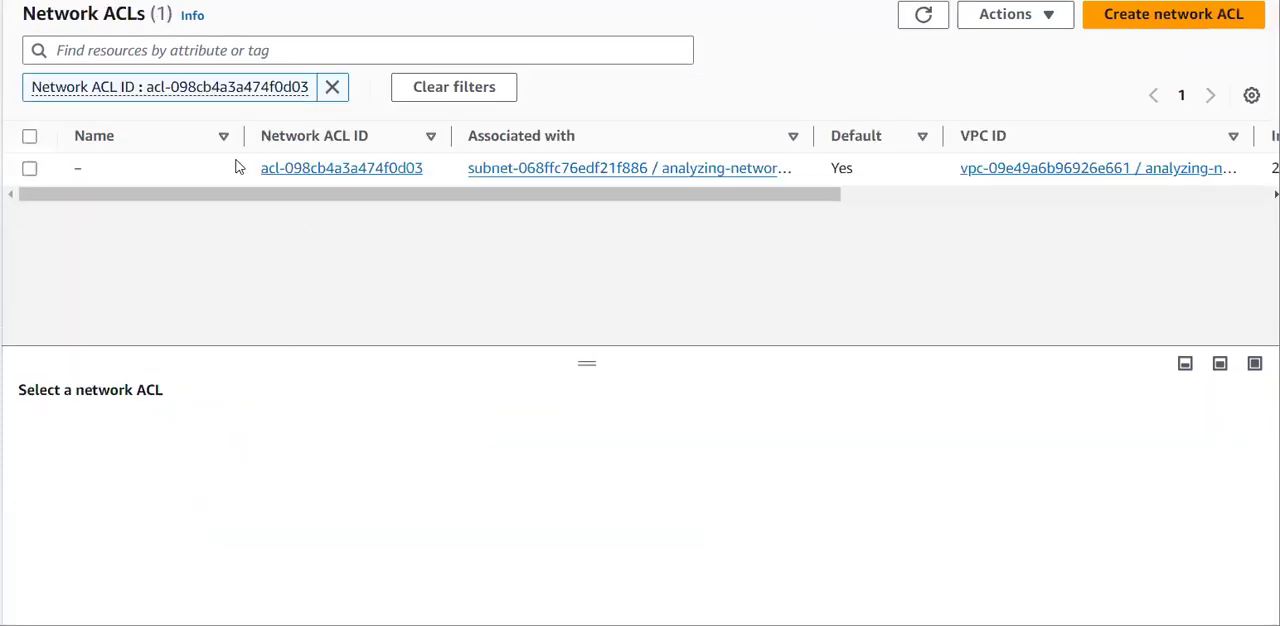
pyautogui.click(29, 169)
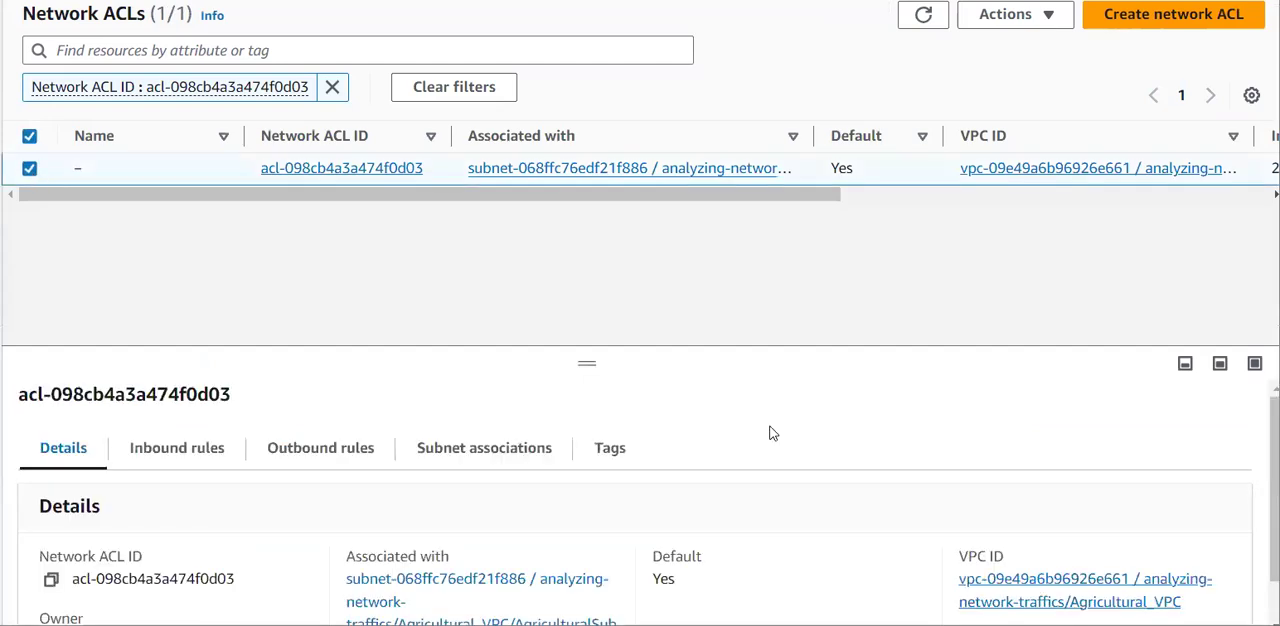
pyautogui.moveTo(587, 361); pyautogui.dragTo(587, 225)
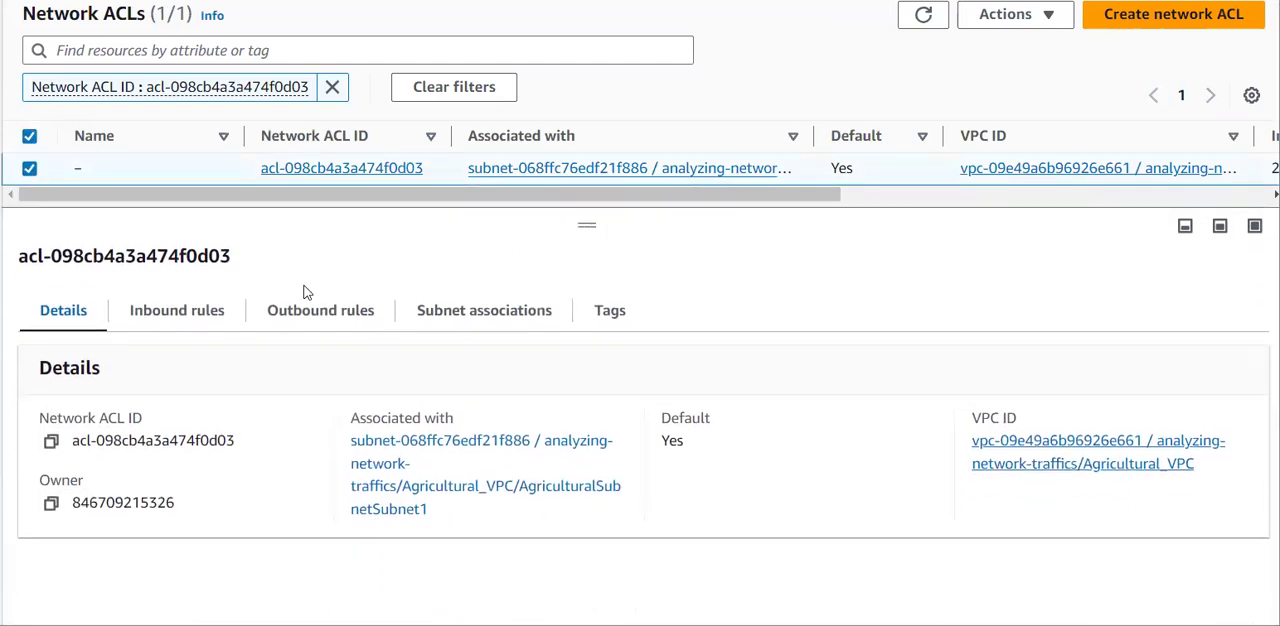
# Edit the network ACL's inbound rules and add a rule numbered 10 that covers all traffic.
pyautogui.click(188, 307)
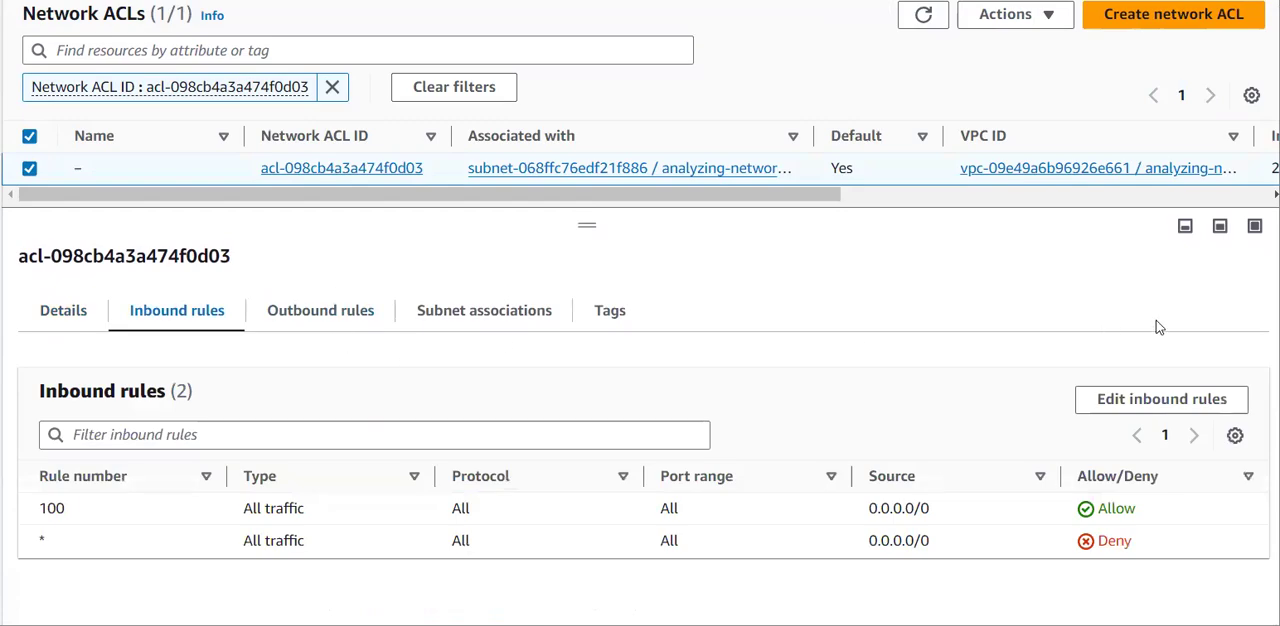
pyautogui.click(1164, 402)
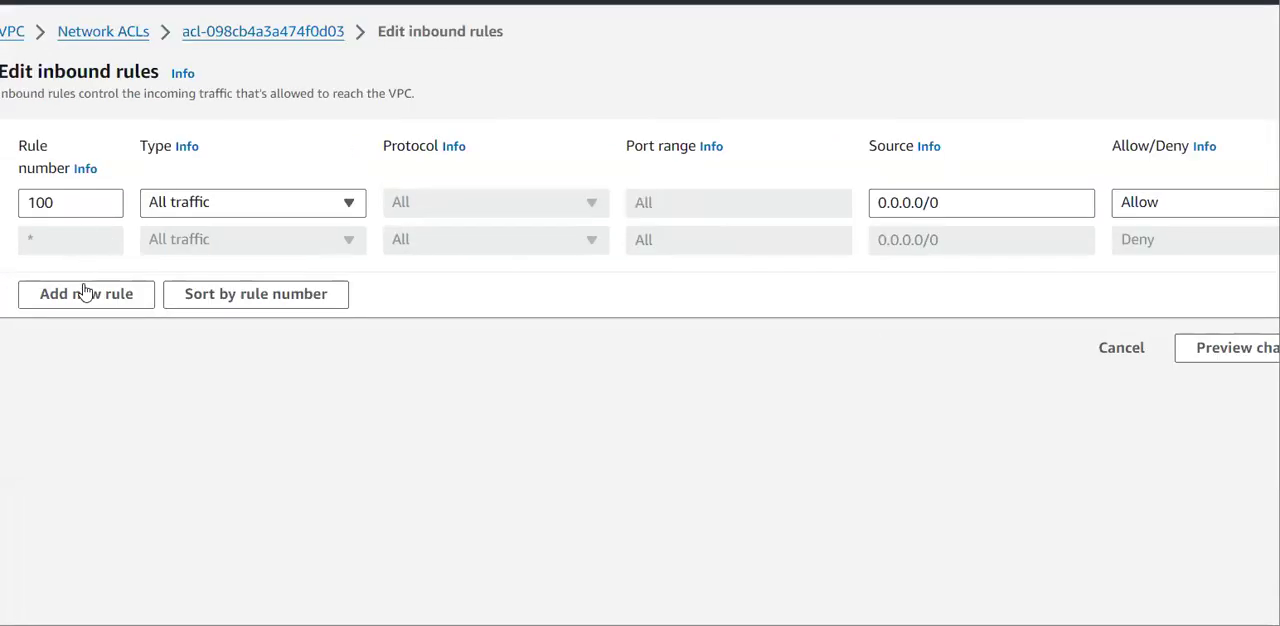
pyautogui.click(88, 296)
pyautogui.click(104, 242)
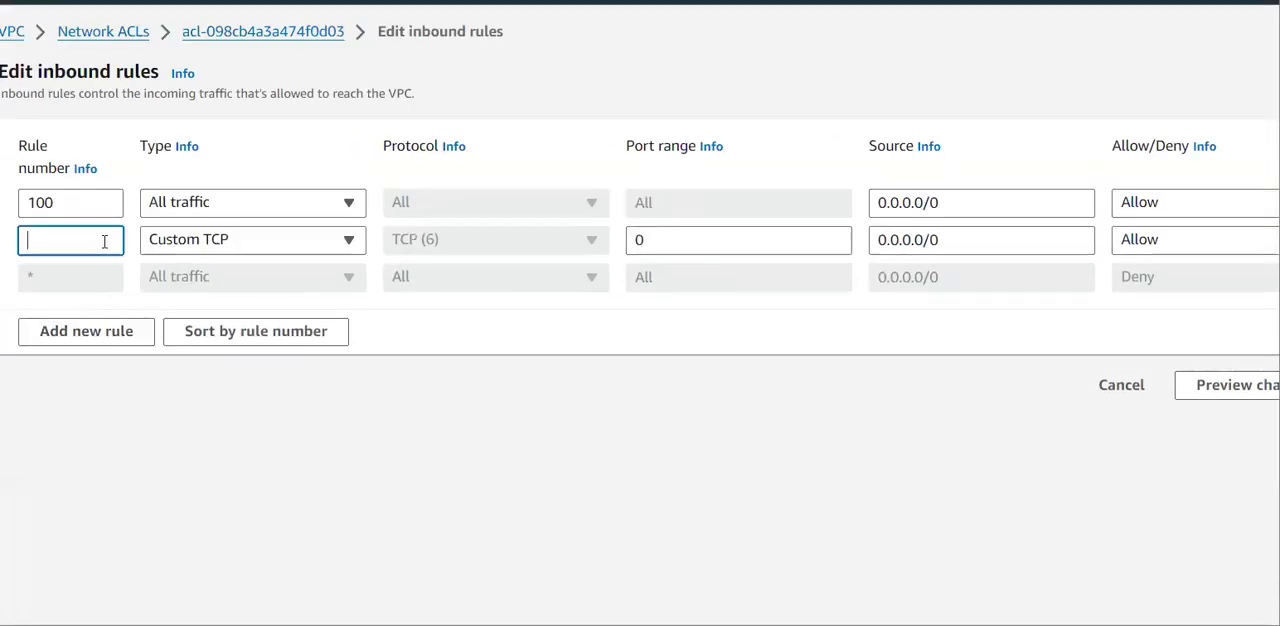
pyautogui.write('10')
pyautogui.click(223, 245)
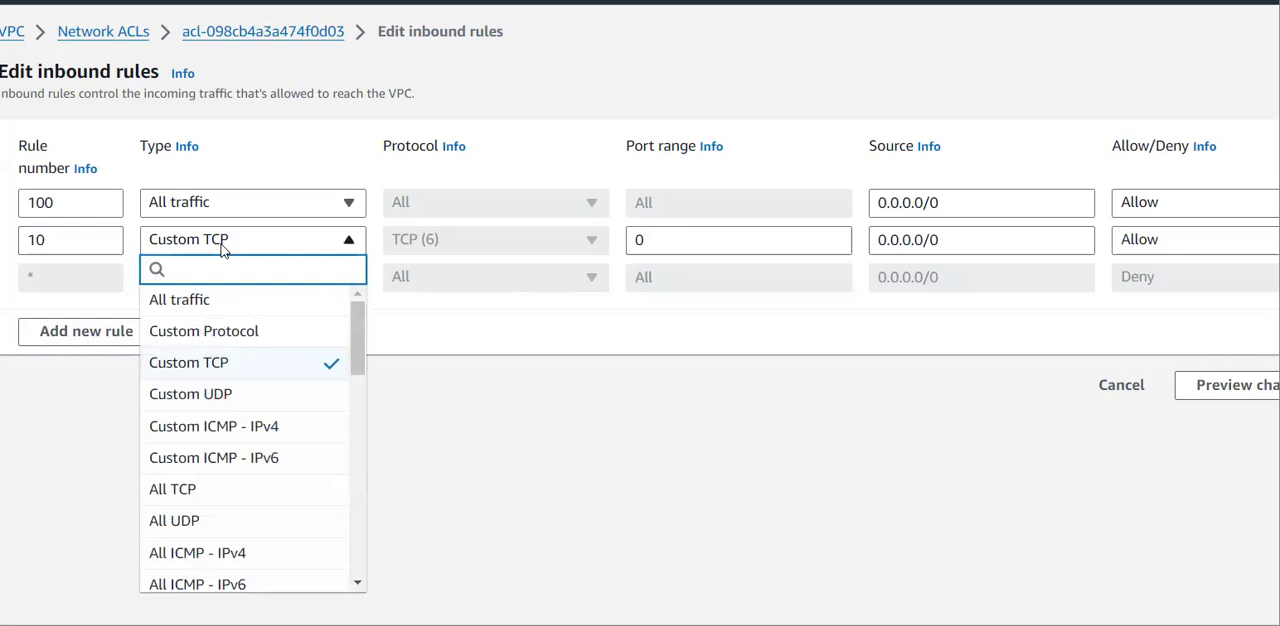
pyautogui.click(240, 297)
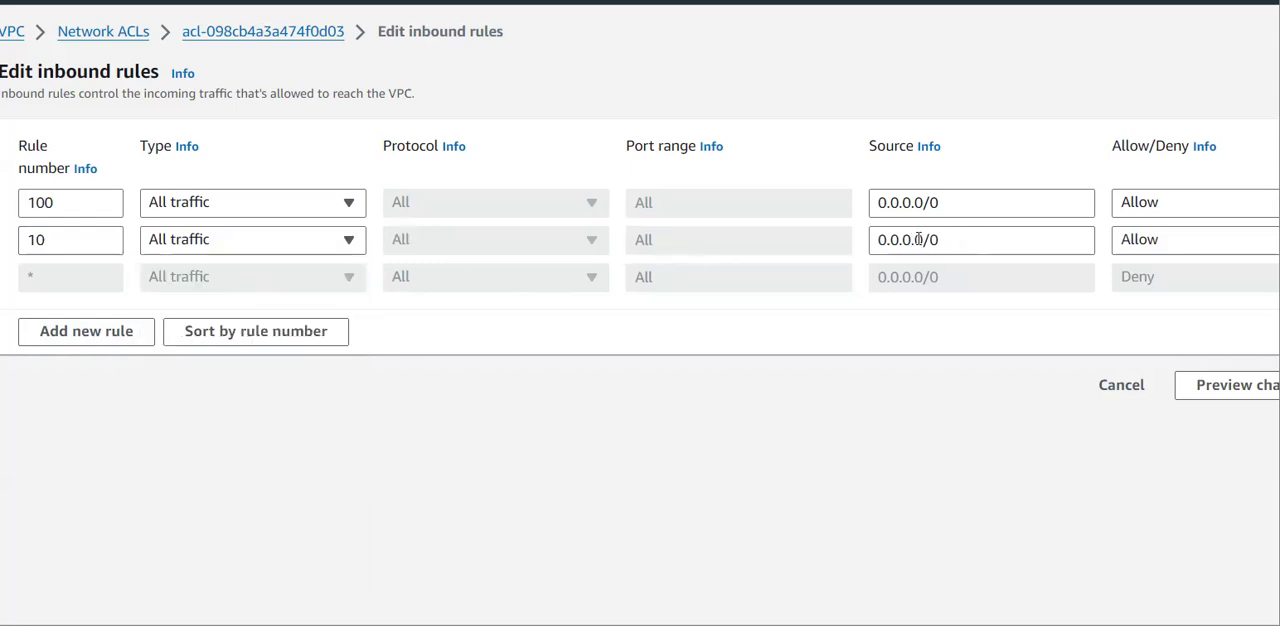
# Set the source of inbound rule 10 to 52.0.0.0/16.
pyautogui.moveTo(919, 239); pyautogui.dragTo(858, 245)
pyautogui.write('52.46.141.158')
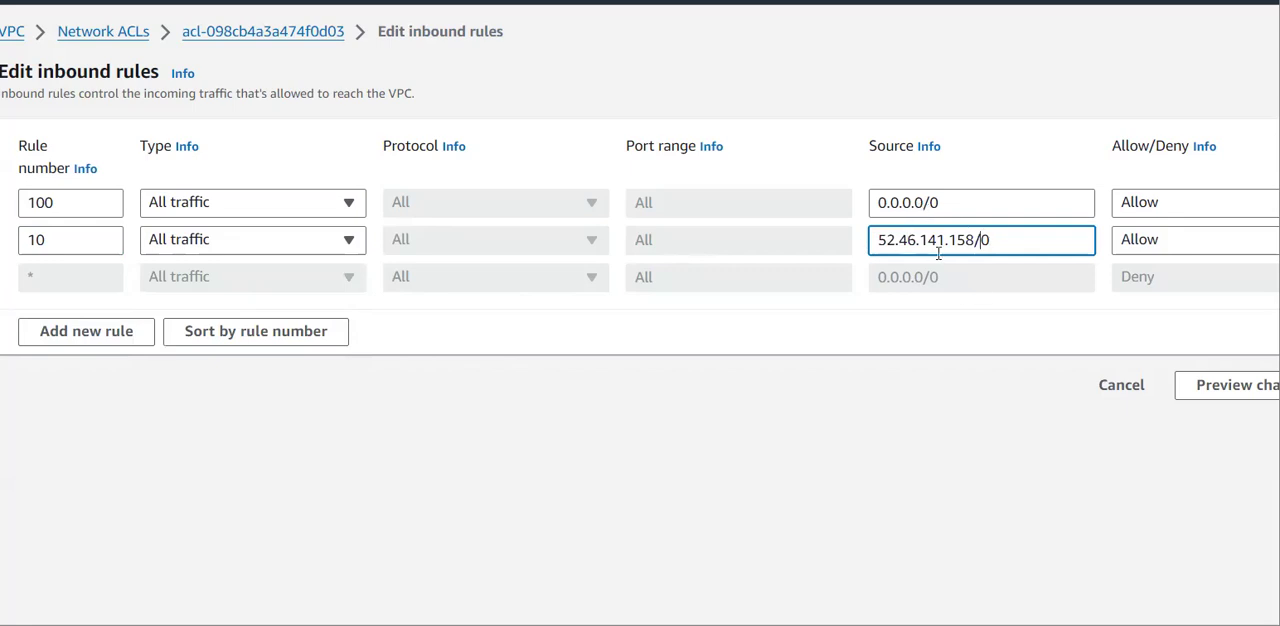
pyautogui.press('BackSpace')
pyautogui.write('16')
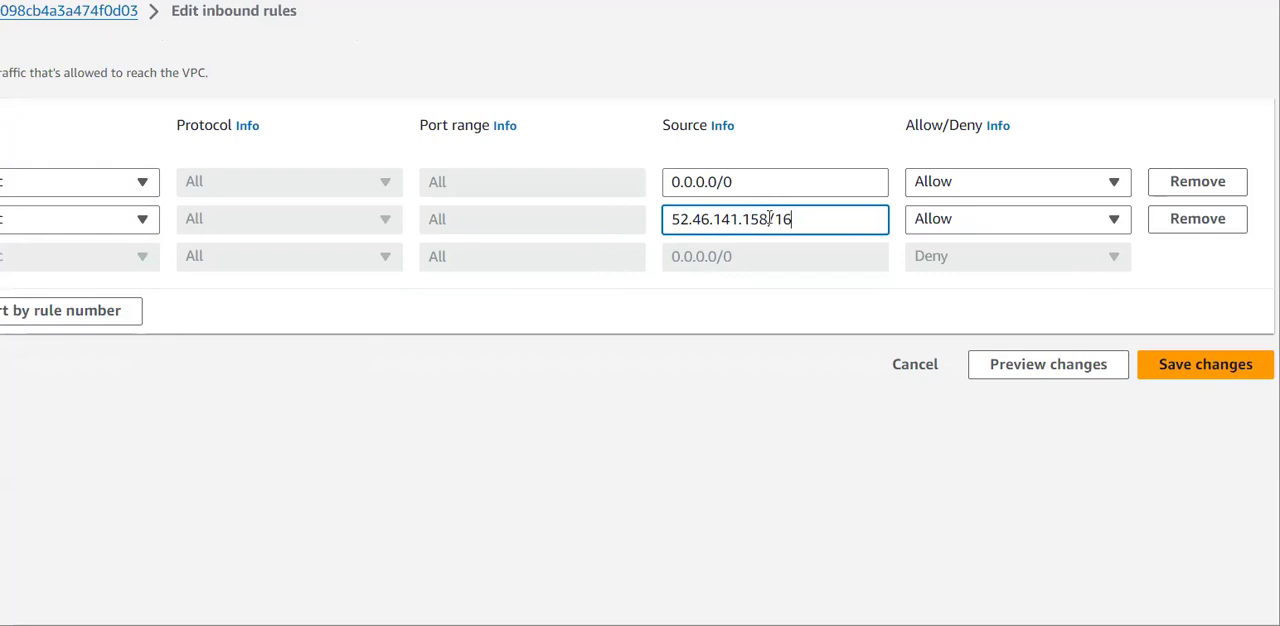
pyautogui.moveTo(769, 218); pyautogui.dragTo(693, 220)
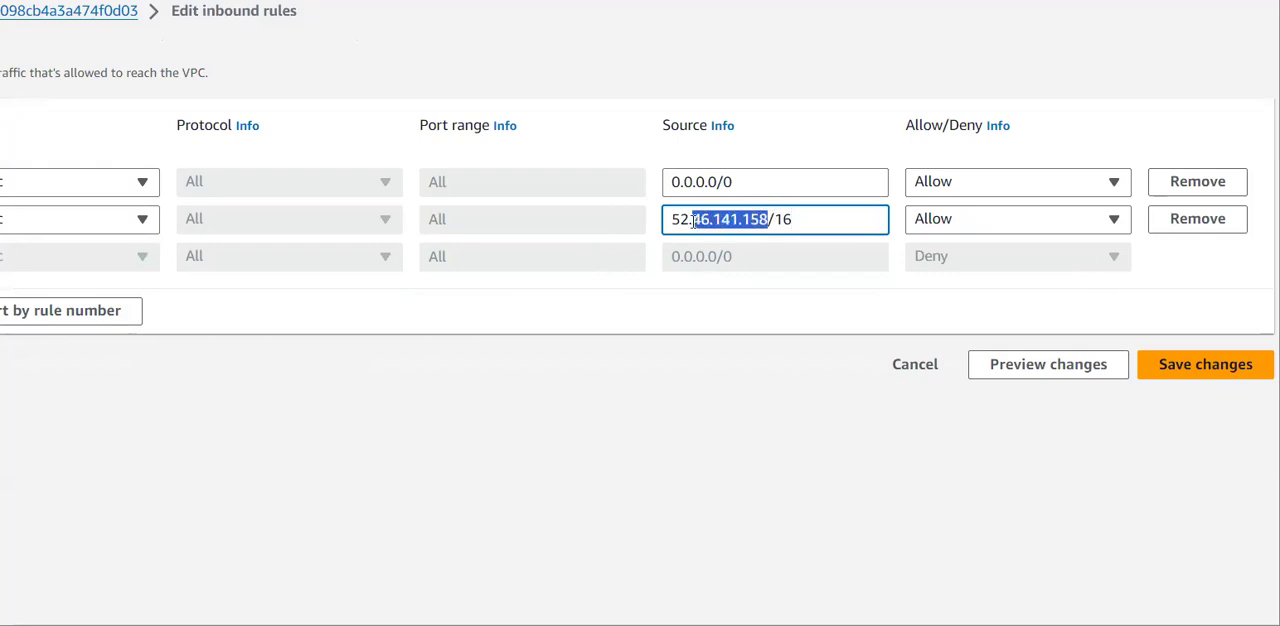
pyautogui.write('0.0.0')
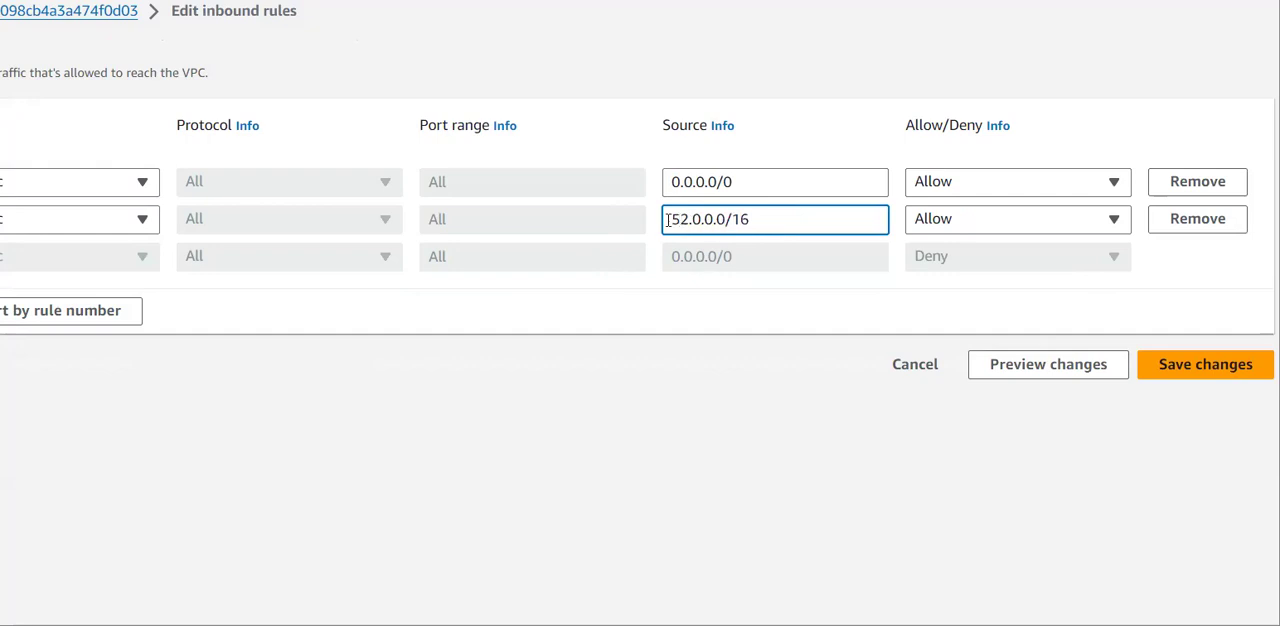
pyautogui.moveTo(668, 219); pyautogui.dragTo(728, 219)
pyautogui.click(728, 219)
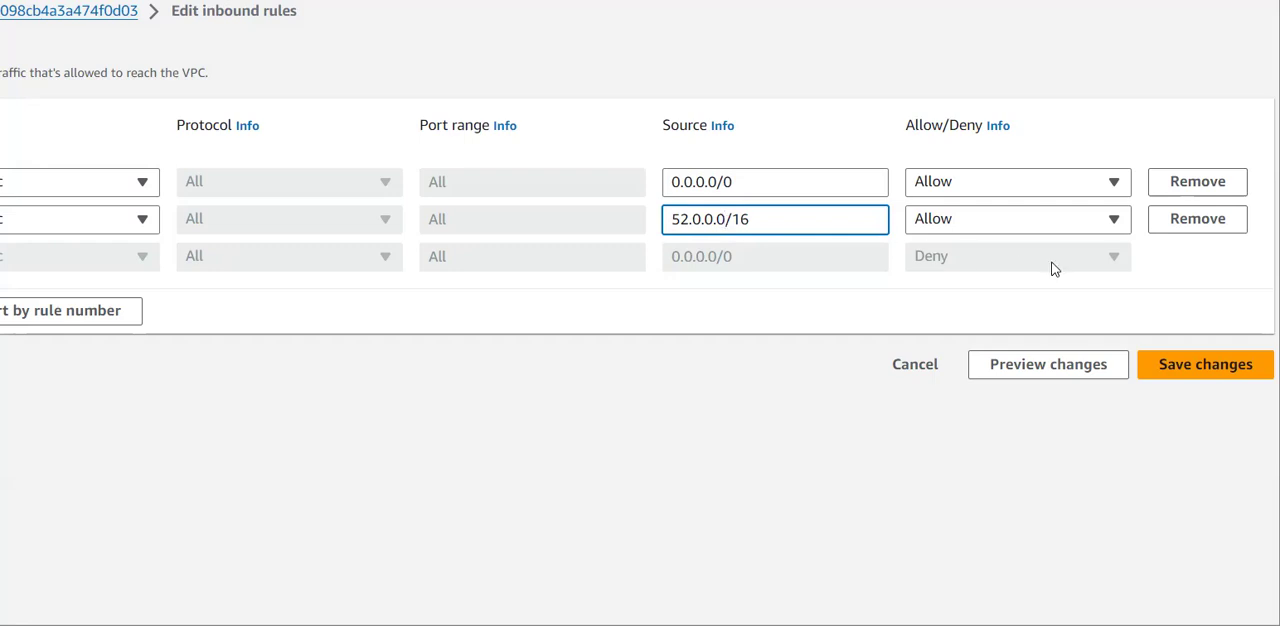
# Set inbound rule 10 to Deny, save the changes and display the ACL's updated inbound rules.
pyautogui.click(1024, 222)
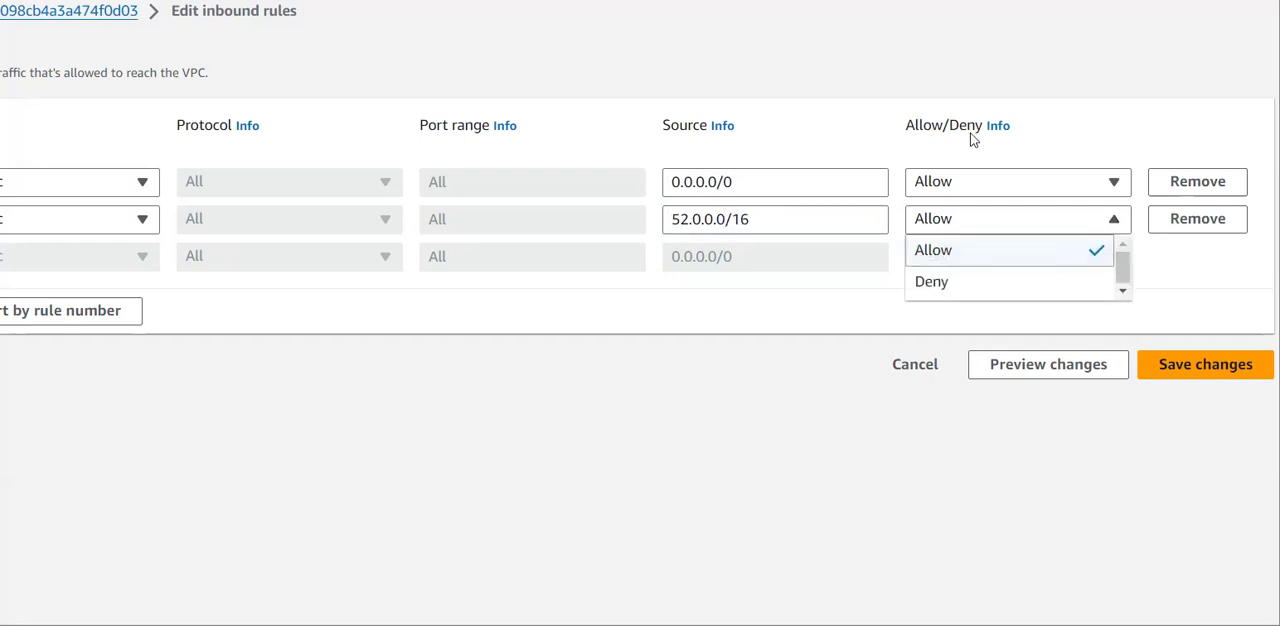
pyautogui.click(930, 280)
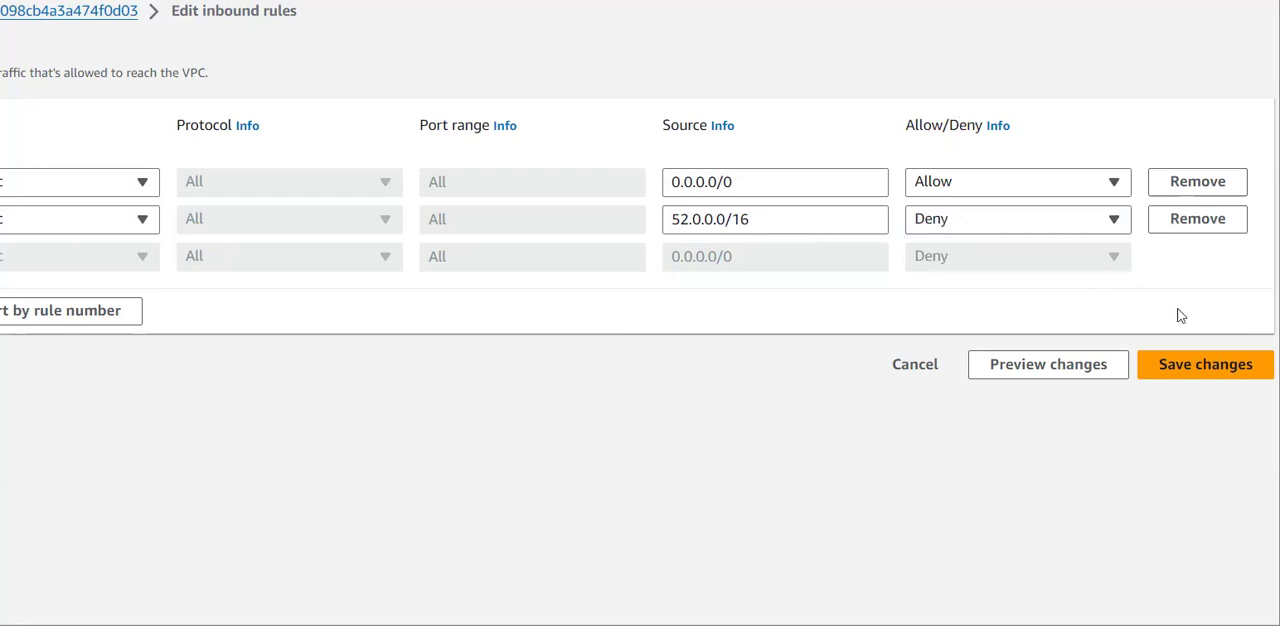
pyautogui.click(1218, 365)
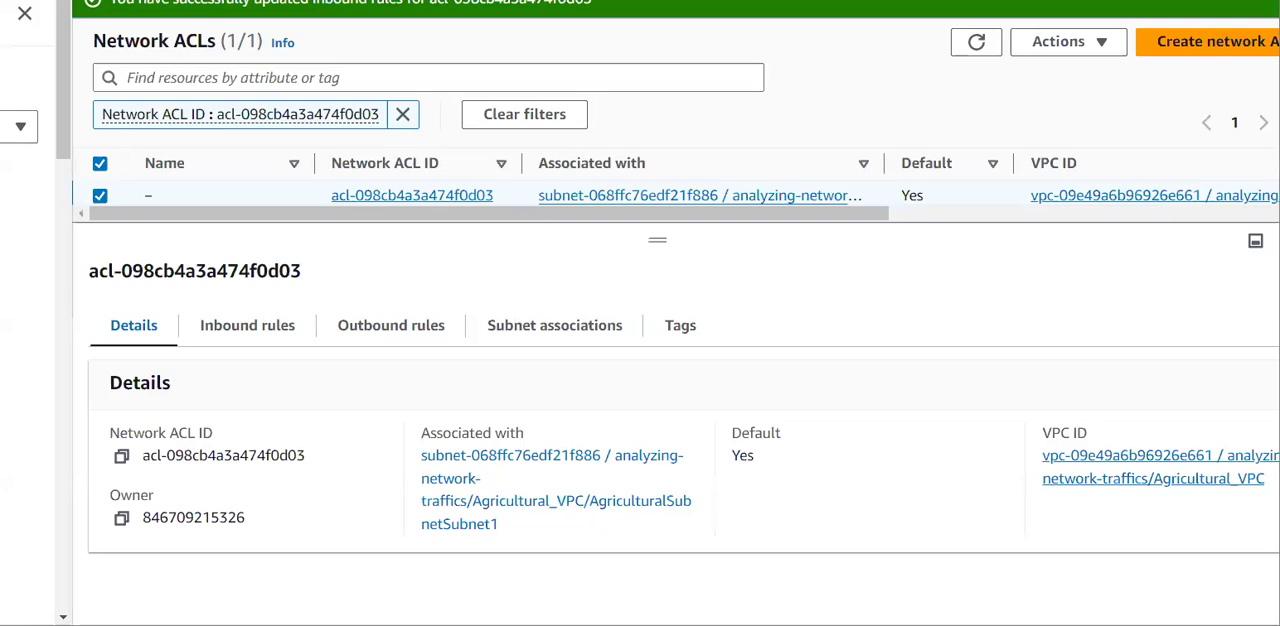
pyautogui.click(267, 333)
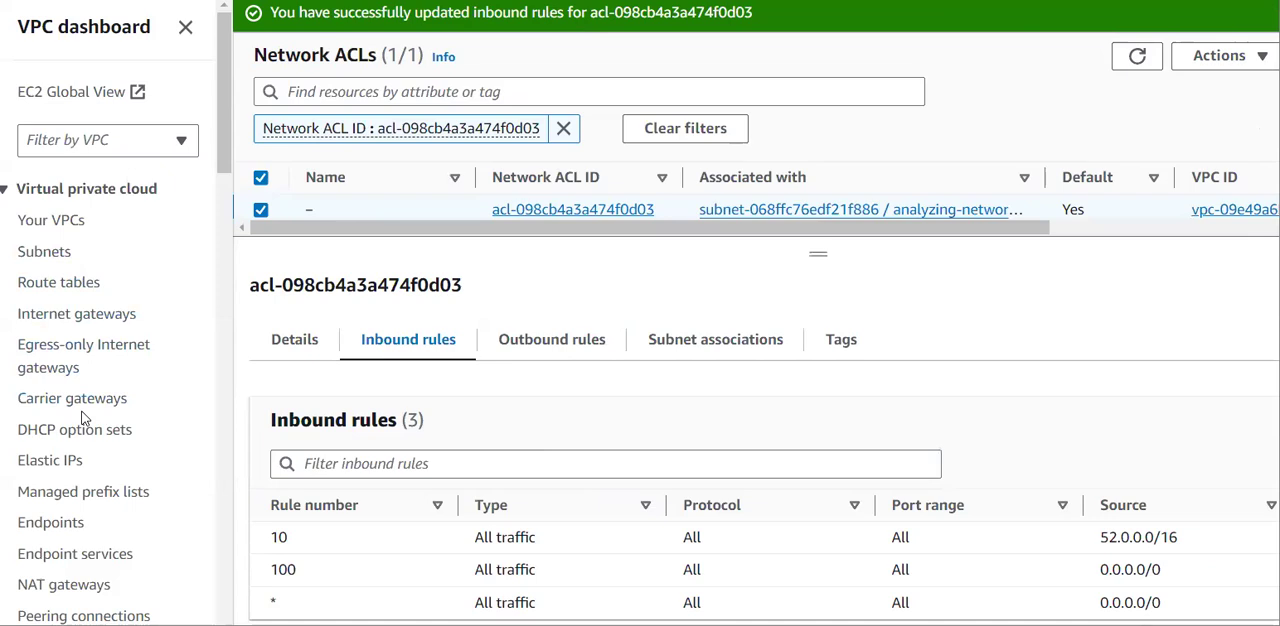
# Display the flow logs of Agricultural_VPC and check the filter of my-flowlog-accepting-requests.
pyautogui.scroll(-2, 84, 425)
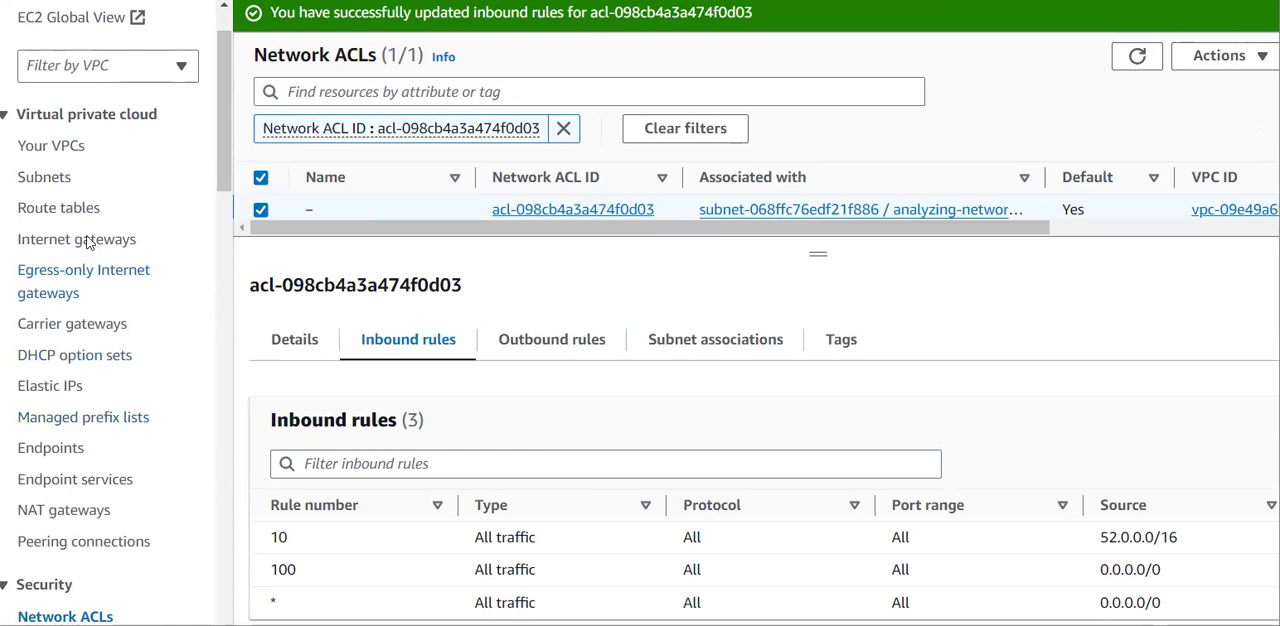
pyautogui.click(55, 148)
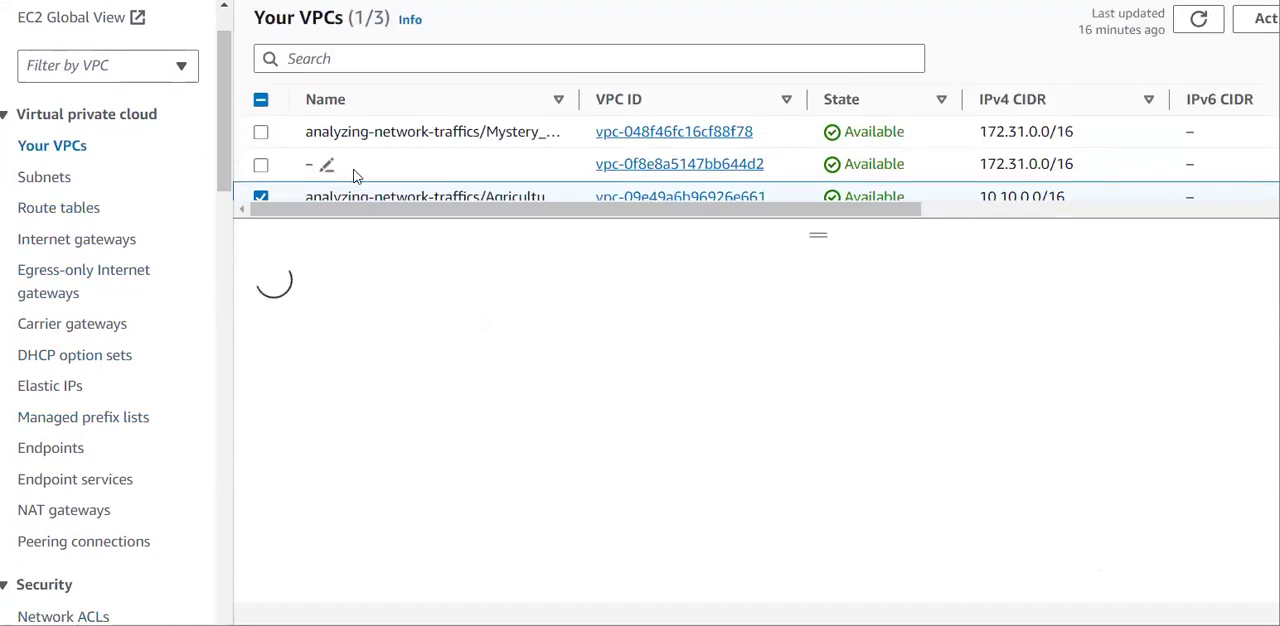
pyautogui.scroll(-1, 568, 190)
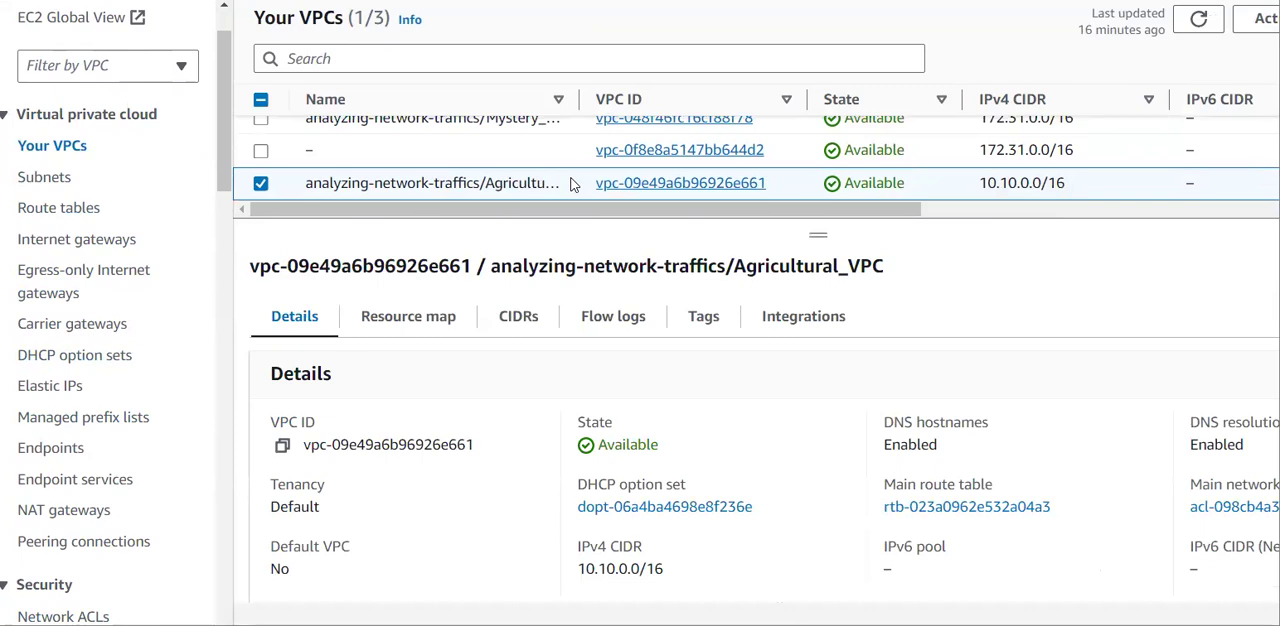
pyautogui.click(612, 318)
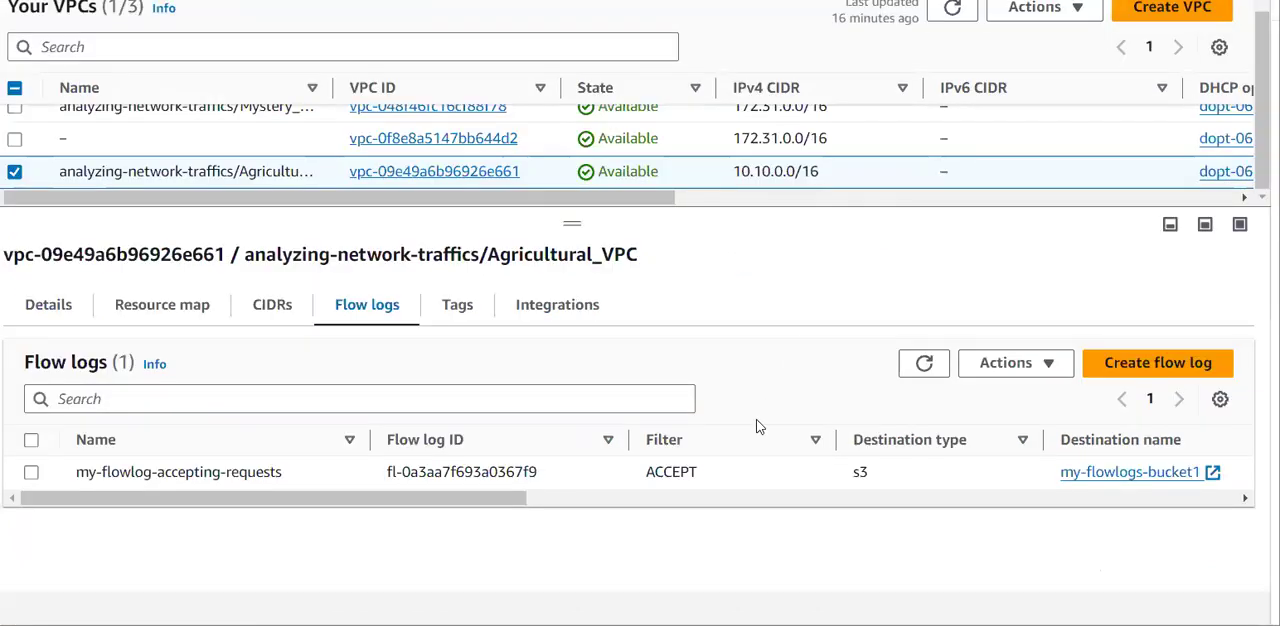
pyautogui.doubleClick(673, 472)
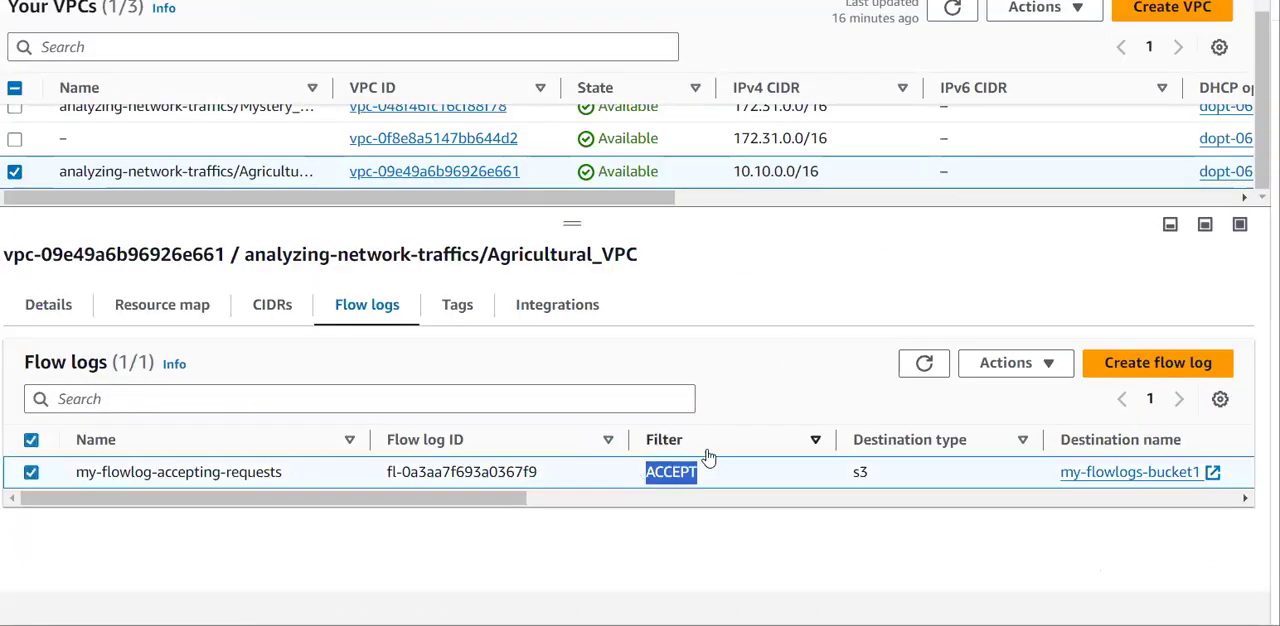
pyautogui.click(663, 545)
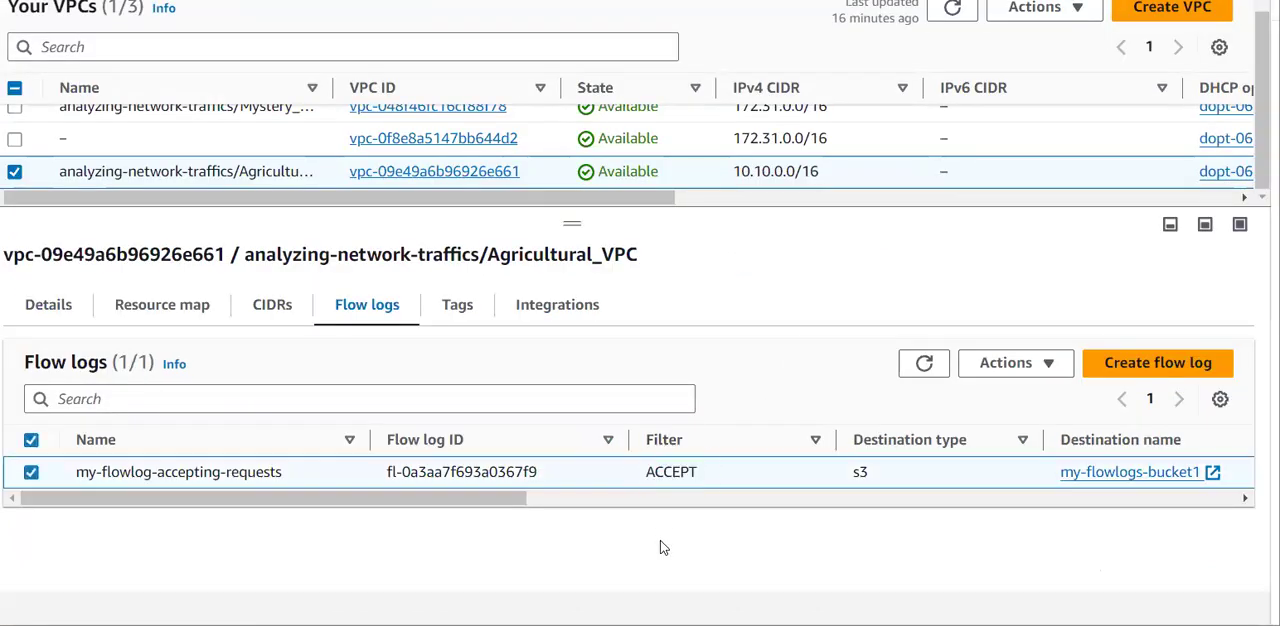
pyautogui.click(44, 476)
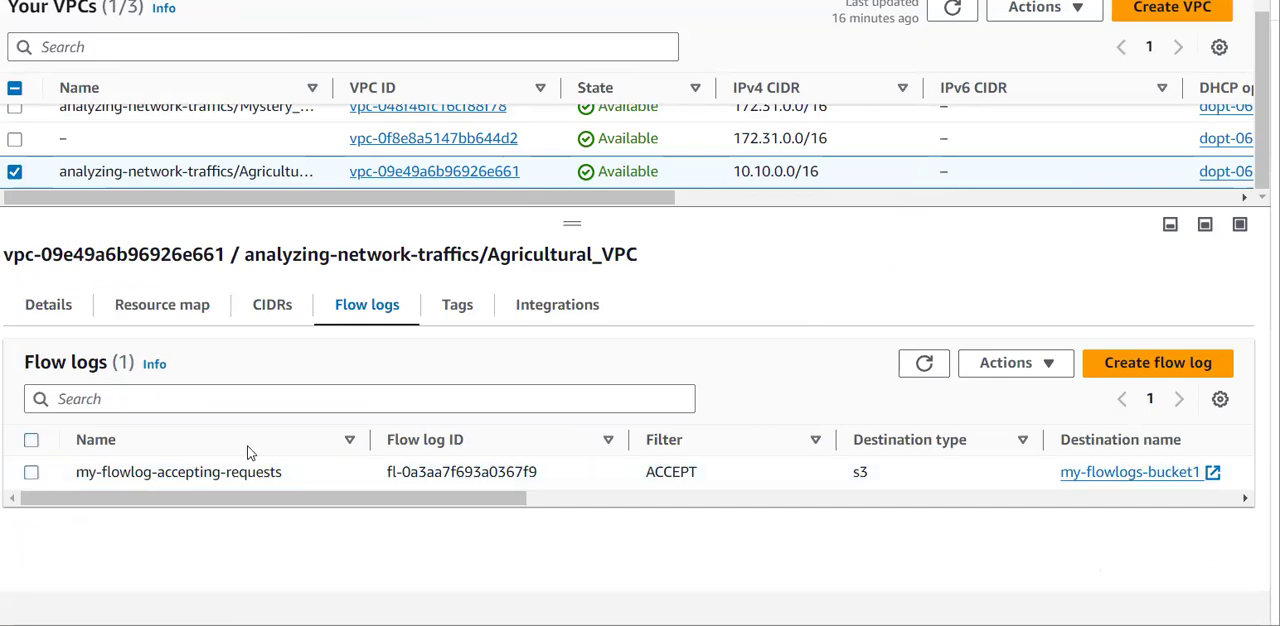
# Begin a new flow log for Agricultural_VPC named flowlogs-for-rejection-requests, with its filter set to Reject.
pyautogui.click(1158, 365)
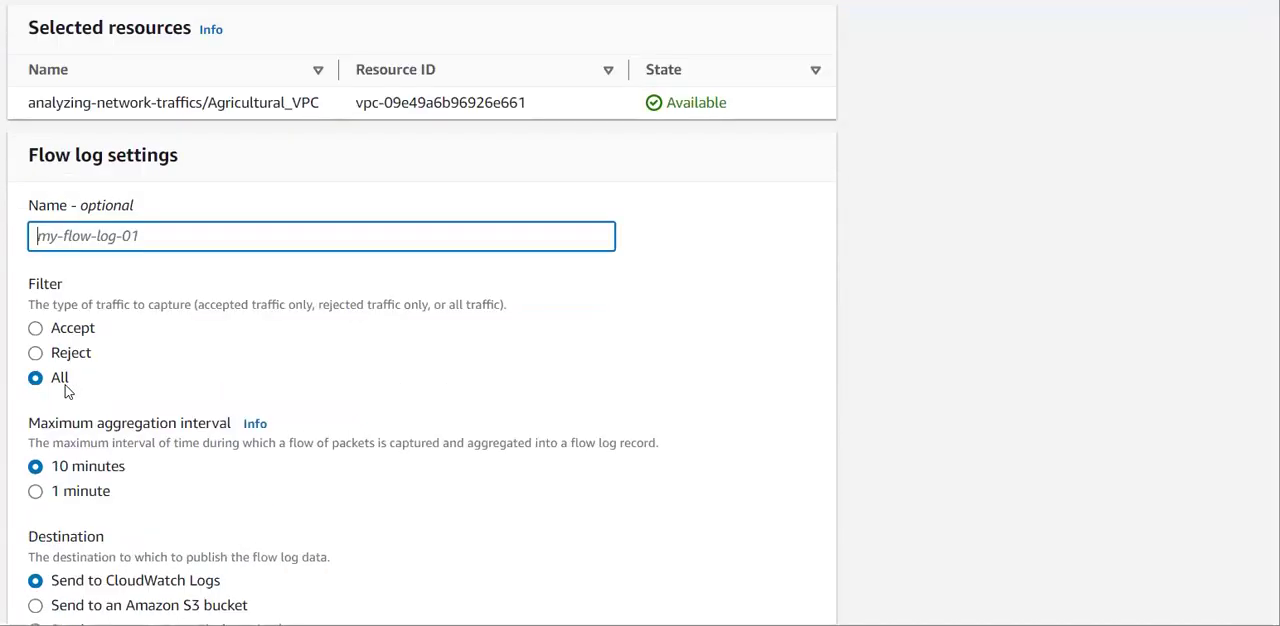
pyautogui.write('flowlogs-fo')
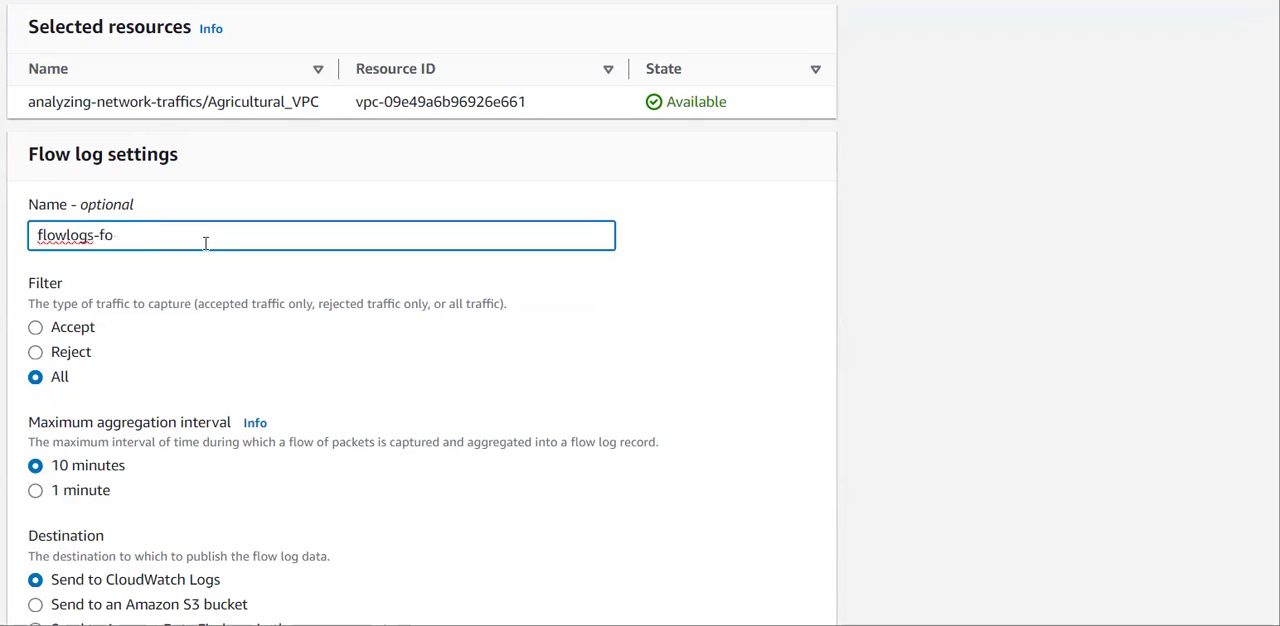
pyautogui.write('r-rejection-requests')
pyautogui.click(50, 357)
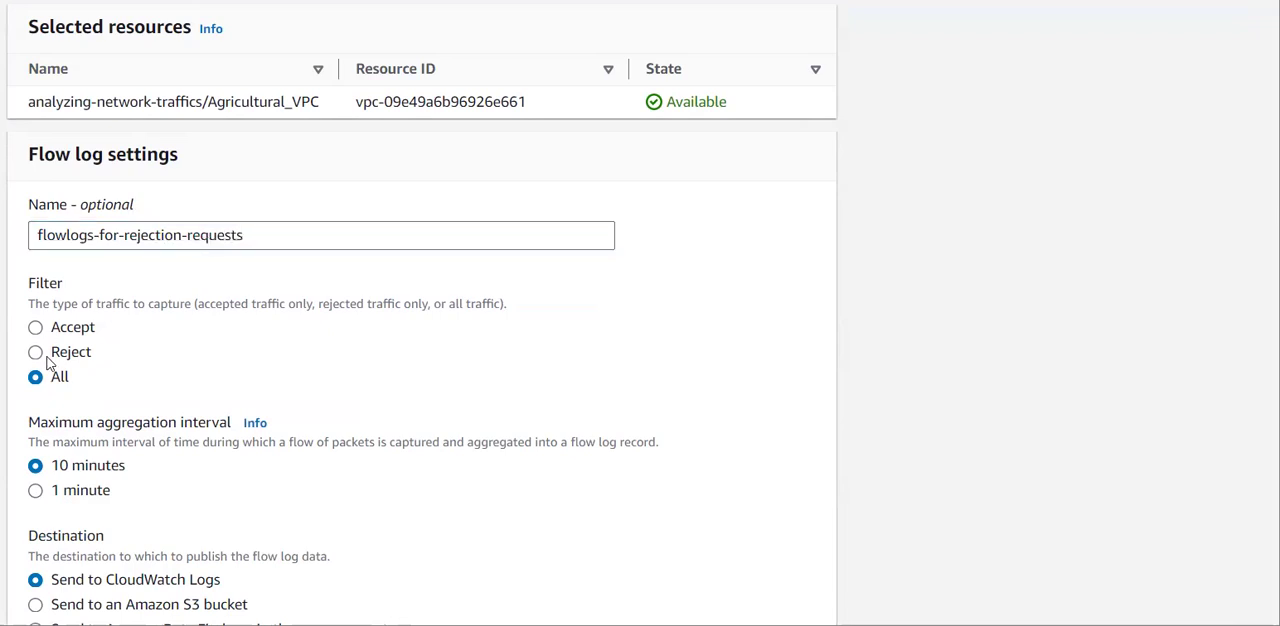
# Set the flow log's maximum aggregation interval to 1 minute and its destination to an Amazon S3 bucket.
pyautogui.scroll(-2, 166, 366)
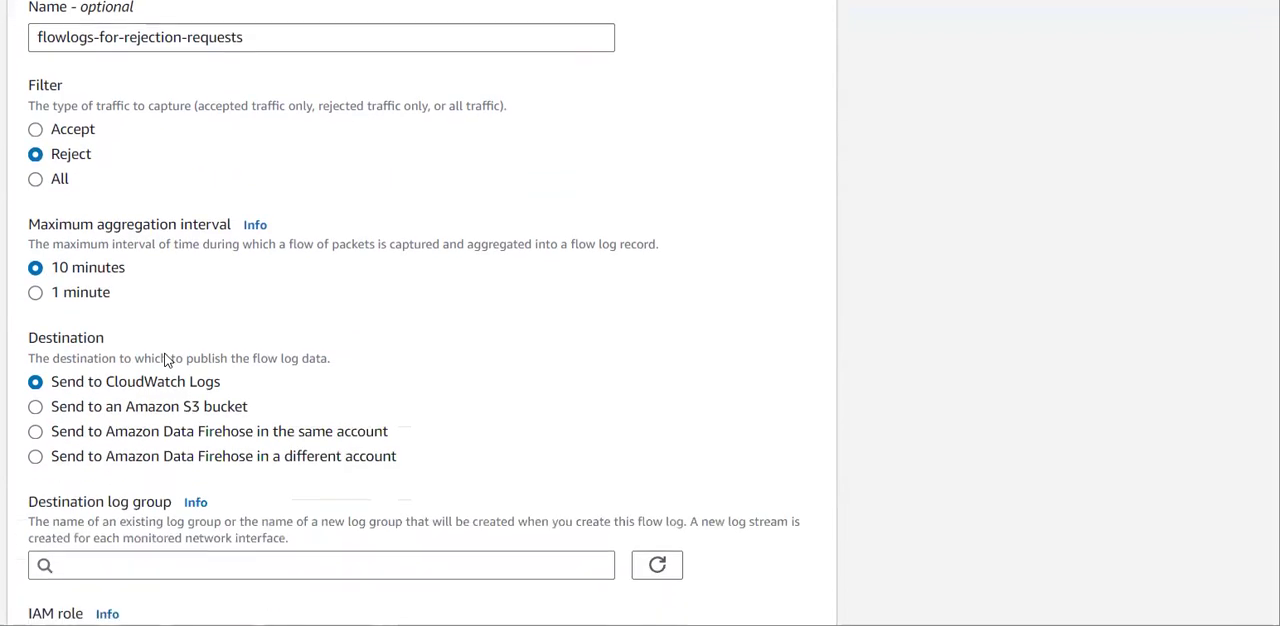
pyautogui.click(84, 300)
pyautogui.scroll(-2, 263, 337)
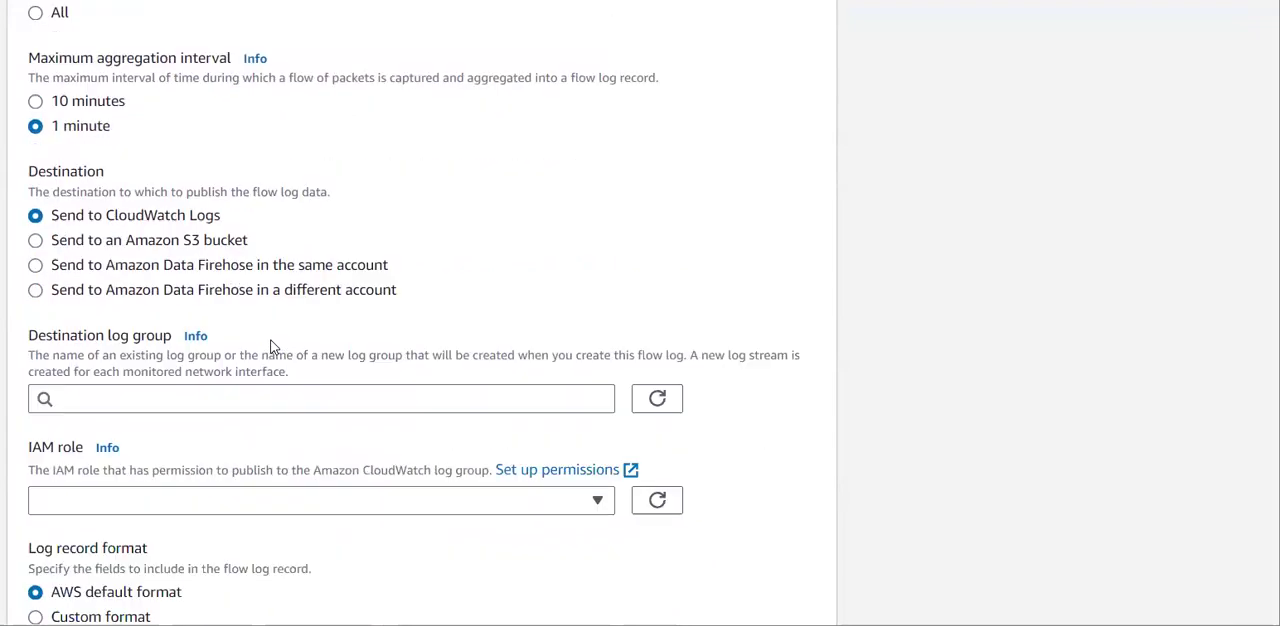
pyautogui.click(166, 194)
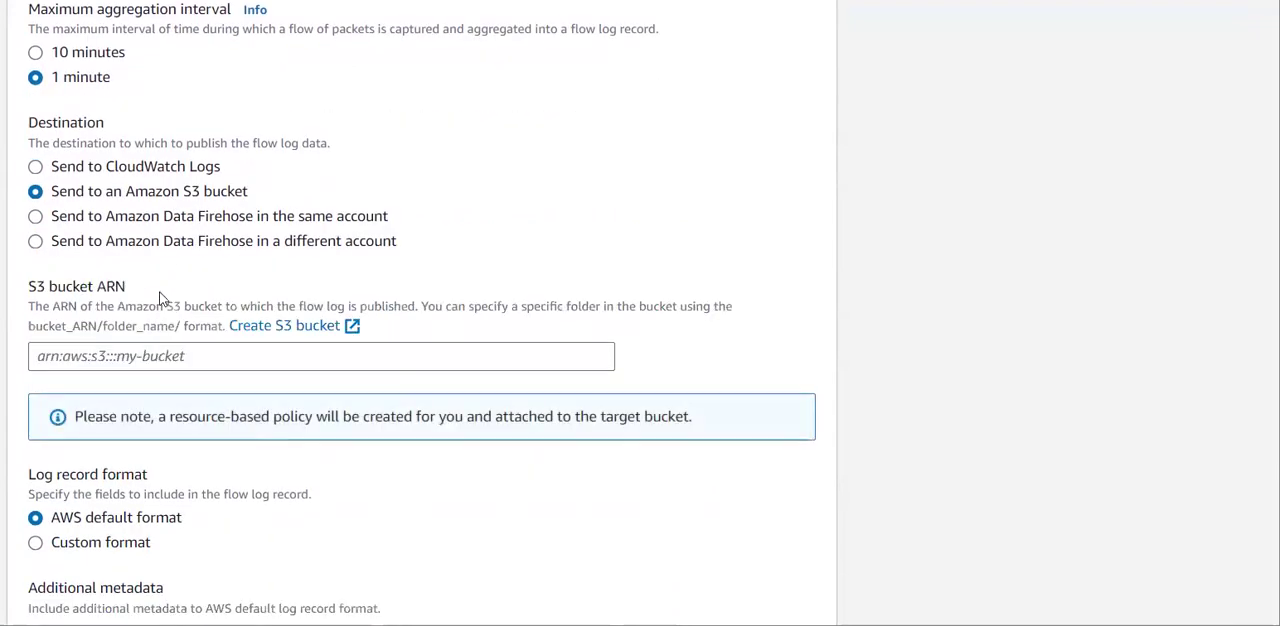
pyautogui.click(166, 356)
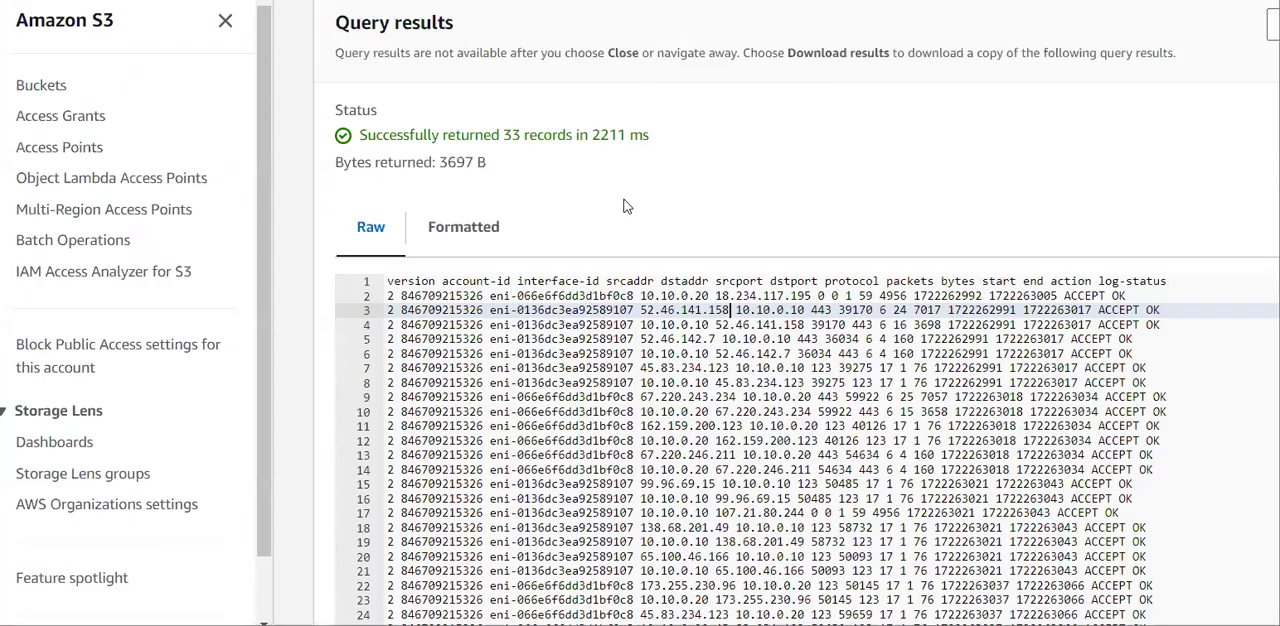
# Switch to the S3 console and copy the ARN of my-flowlogs-bucket1 from the bucket's properties.
pyautogui.scroll(10, 624, 204)
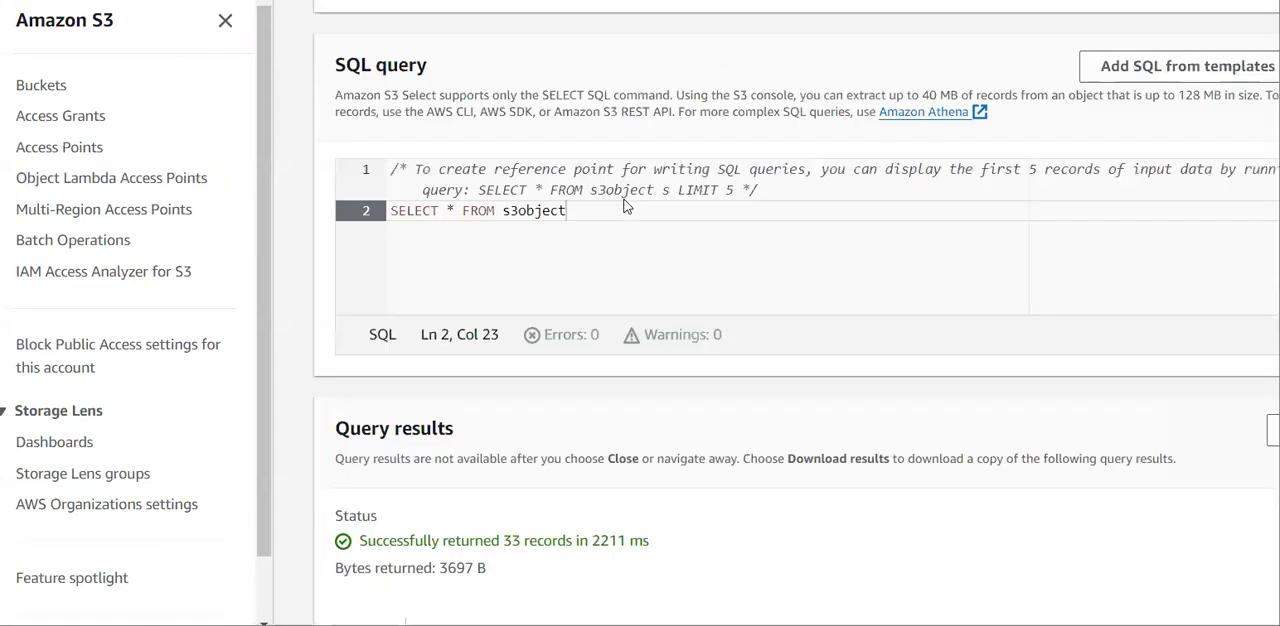
pyautogui.scroll(3, 624, 205)
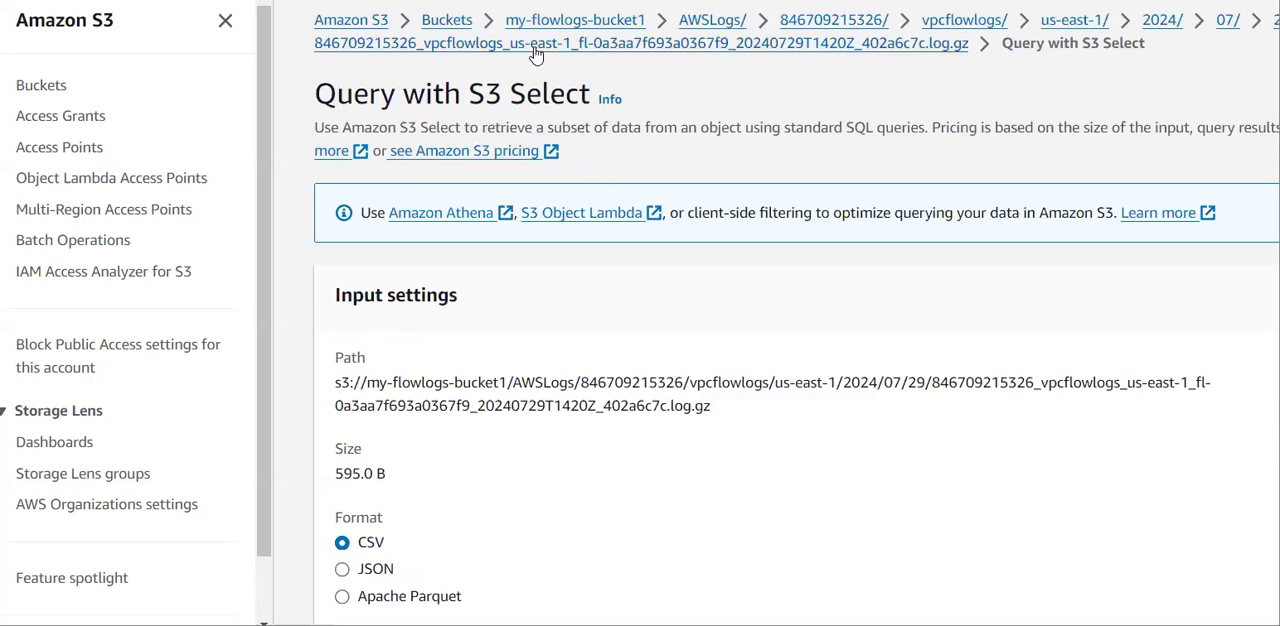
pyautogui.click(589, 22)
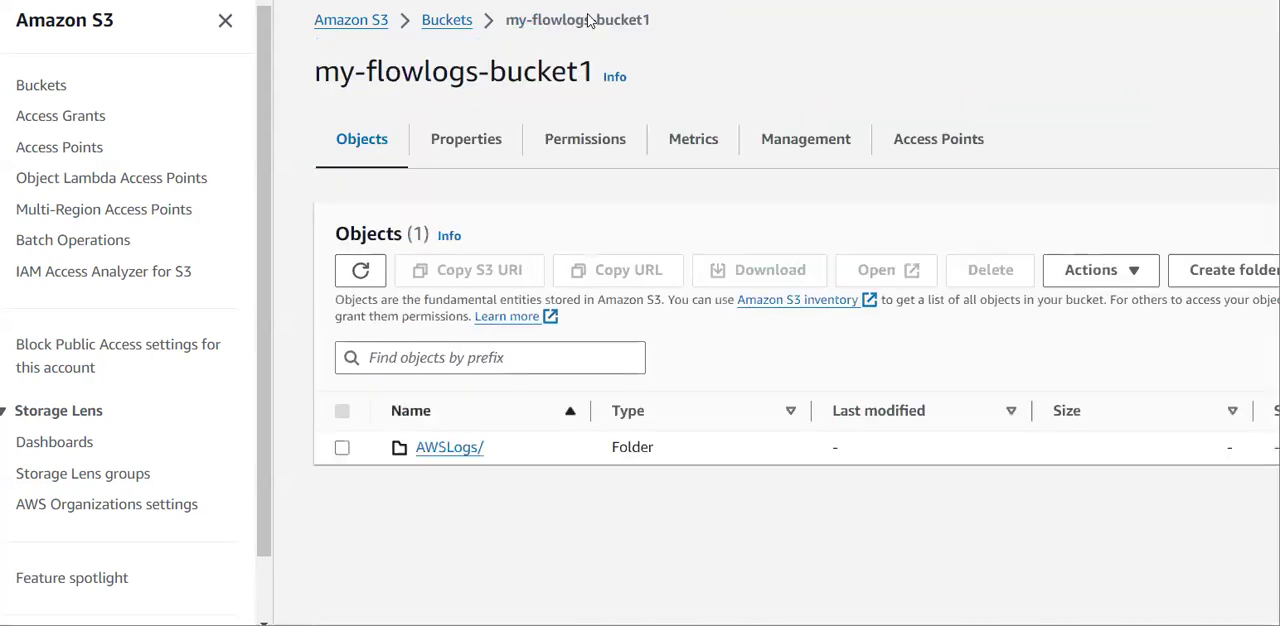
pyautogui.click(500, 145)
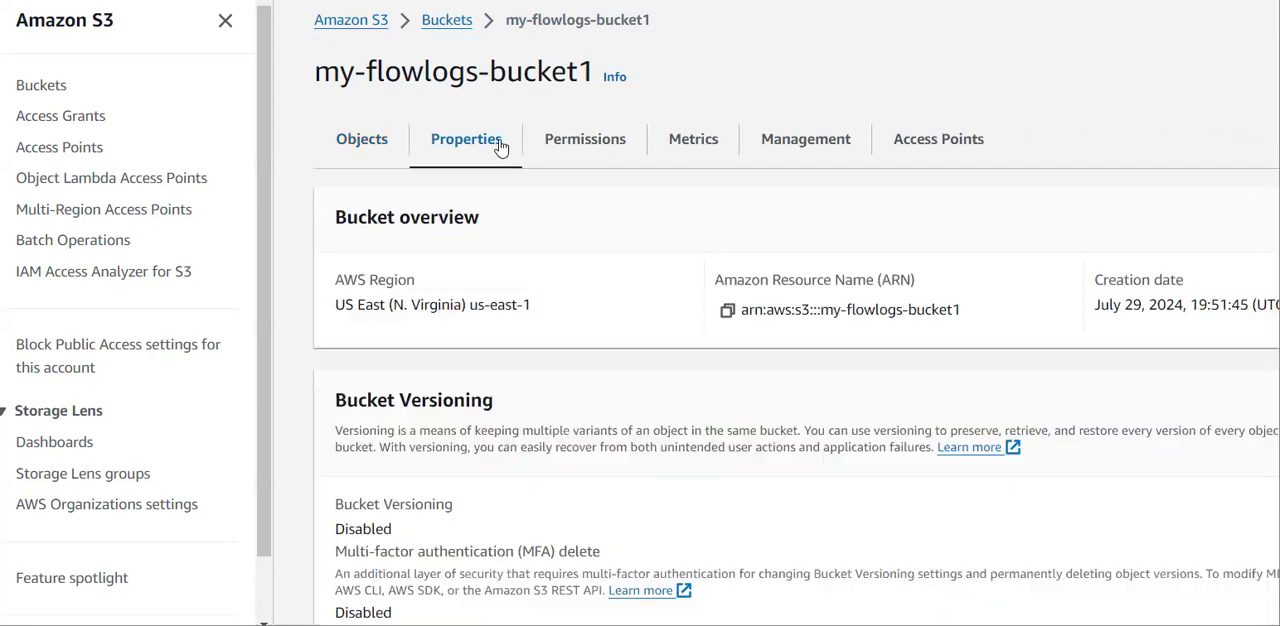
pyautogui.click(728, 311)
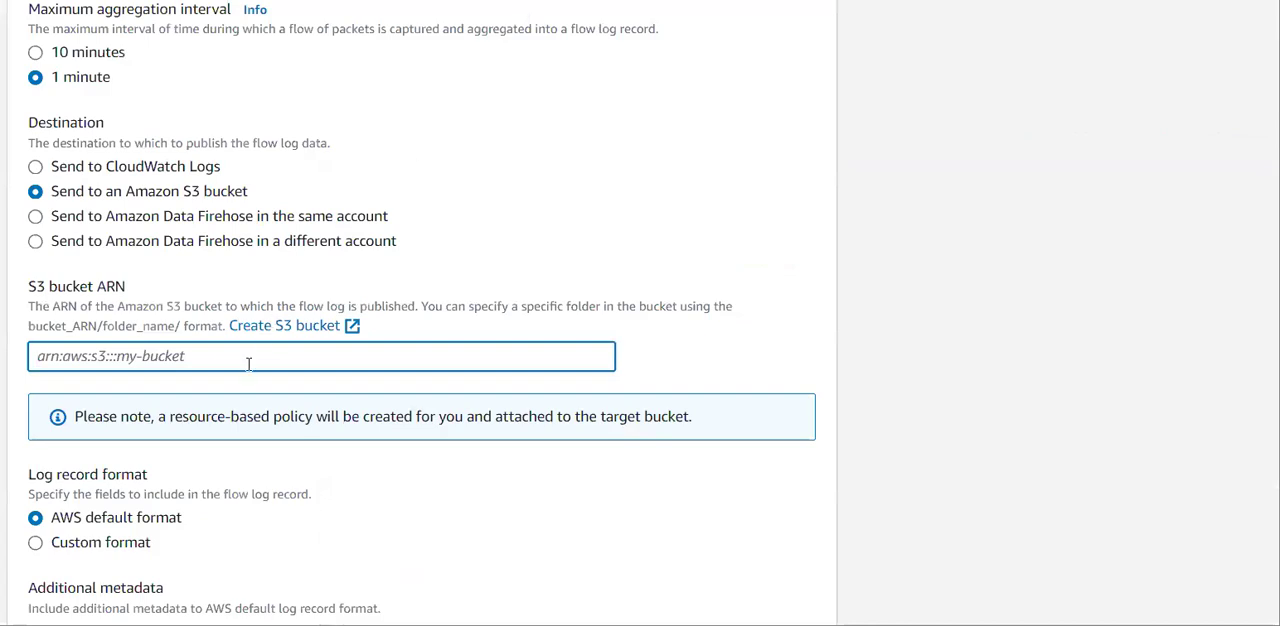
# Return to the flow log form, enter arn:aws:s3:::my-flowlogs-bucket1 as the S3 bucket ARN and create the flow log.
pyautogui.hotkey('ctrl', 'v')
pyautogui.scroll(-10, 249, 365)
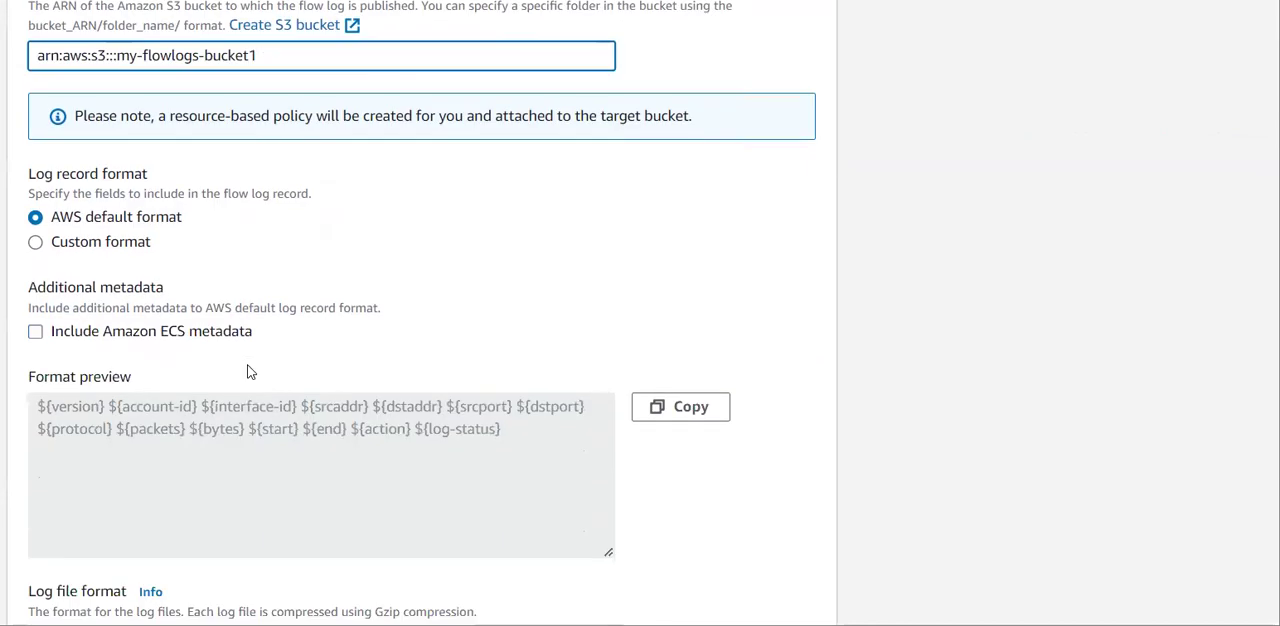
pyautogui.click(764, 596)
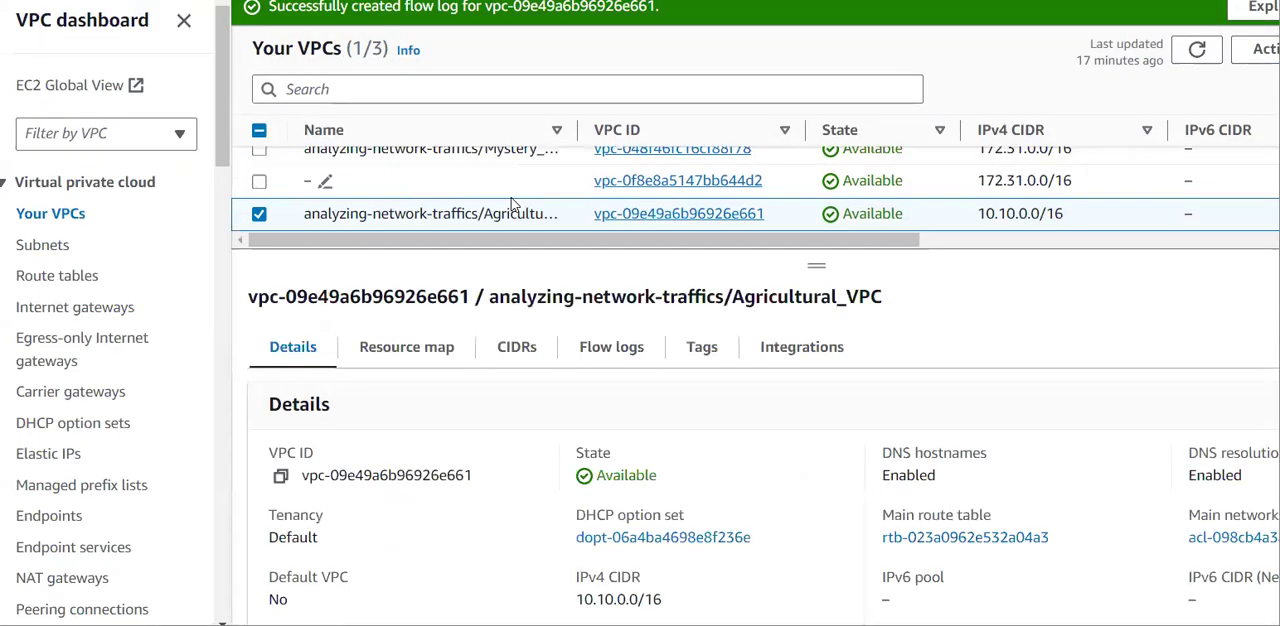
# Examine Agricultural_VPC's flow logs, checking each one's filter, destination, maximum aggregation interval and status.
pyautogui.click(620, 356)
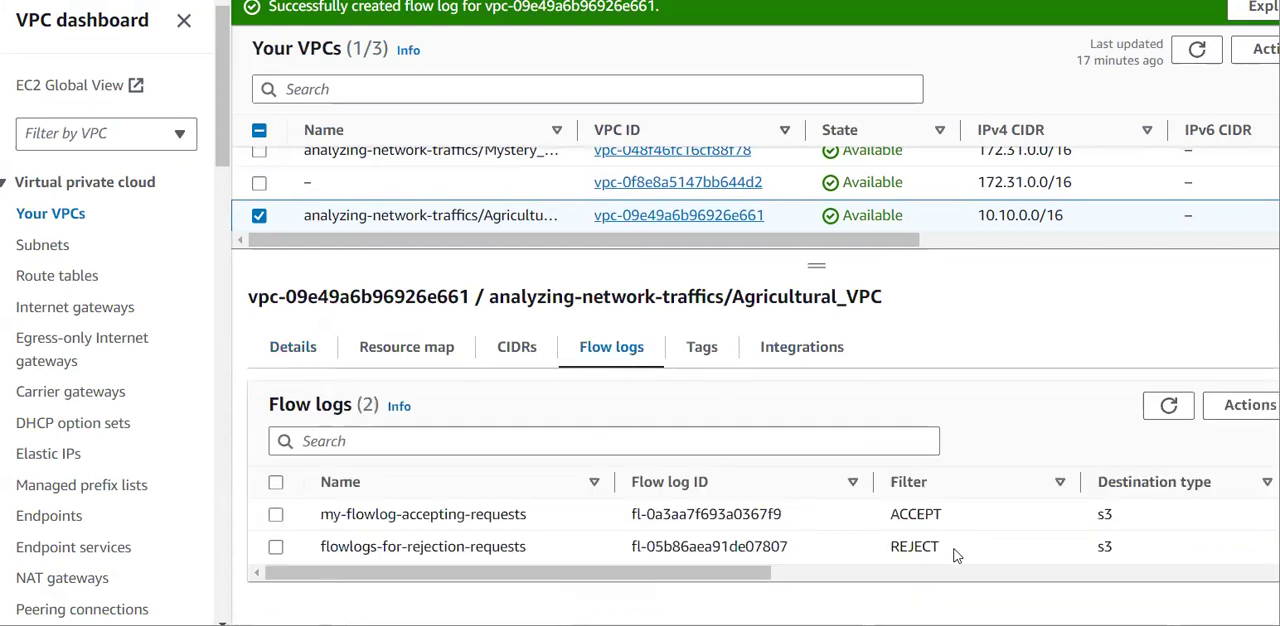
pyautogui.doubleClick(900, 548)
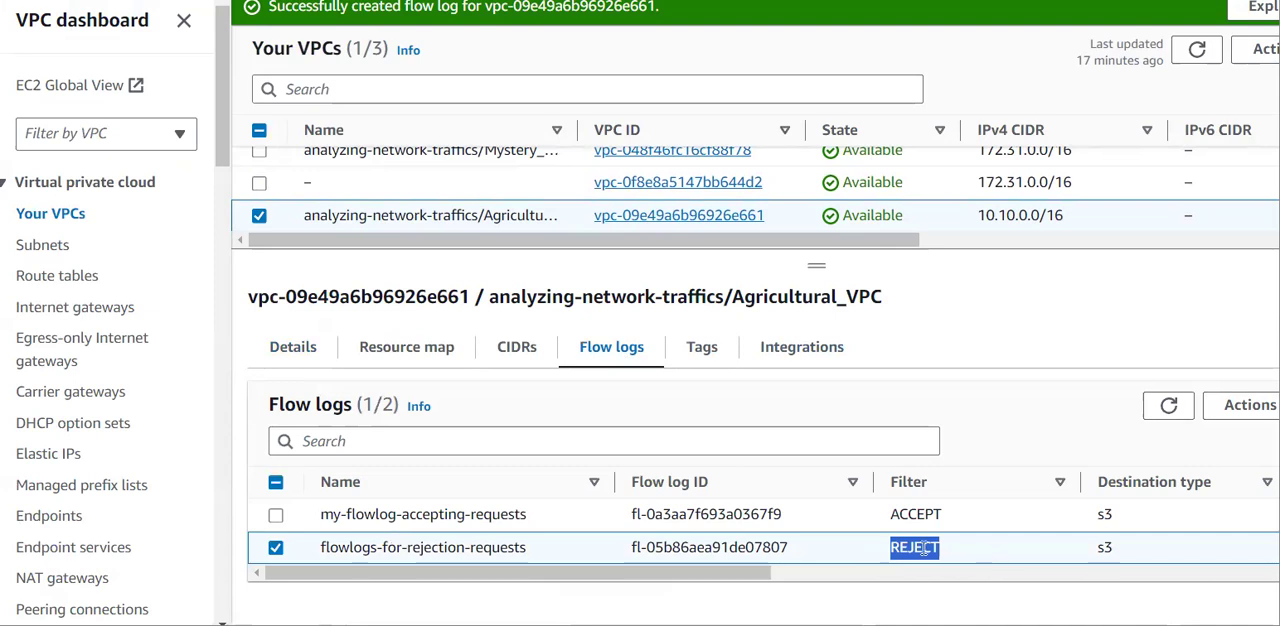
pyautogui.hscroll(1, 924, 556)
pyautogui.hscroll(5, 924, 556)
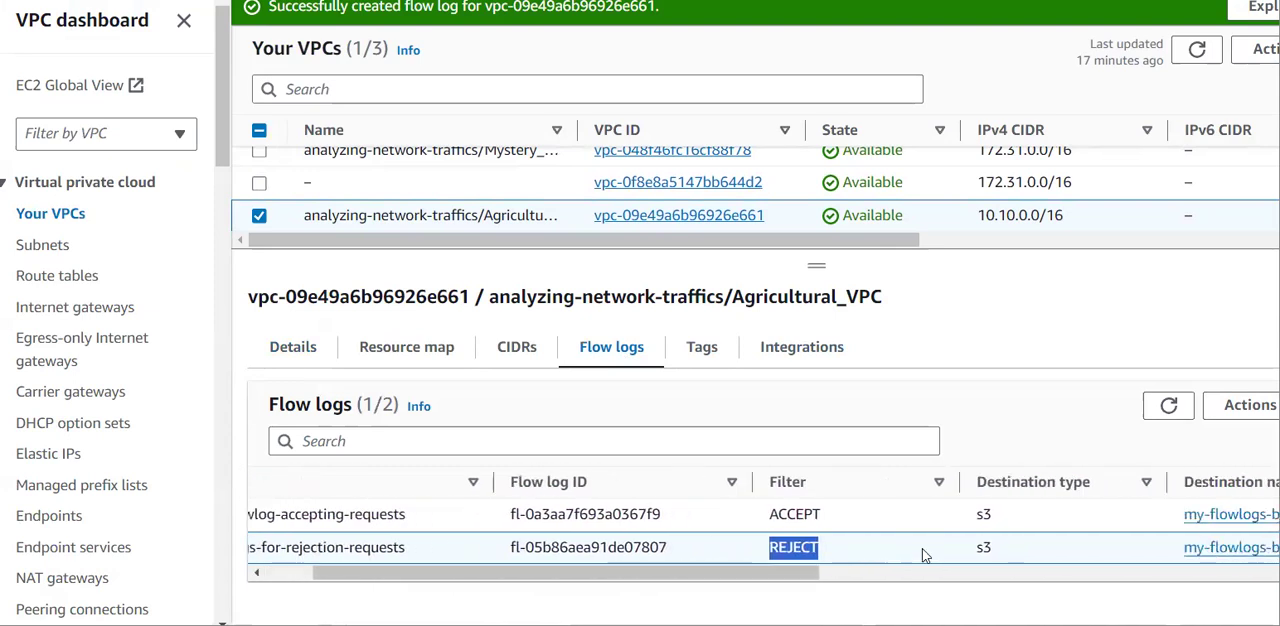
pyautogui.hscroll(10, 924, 556)
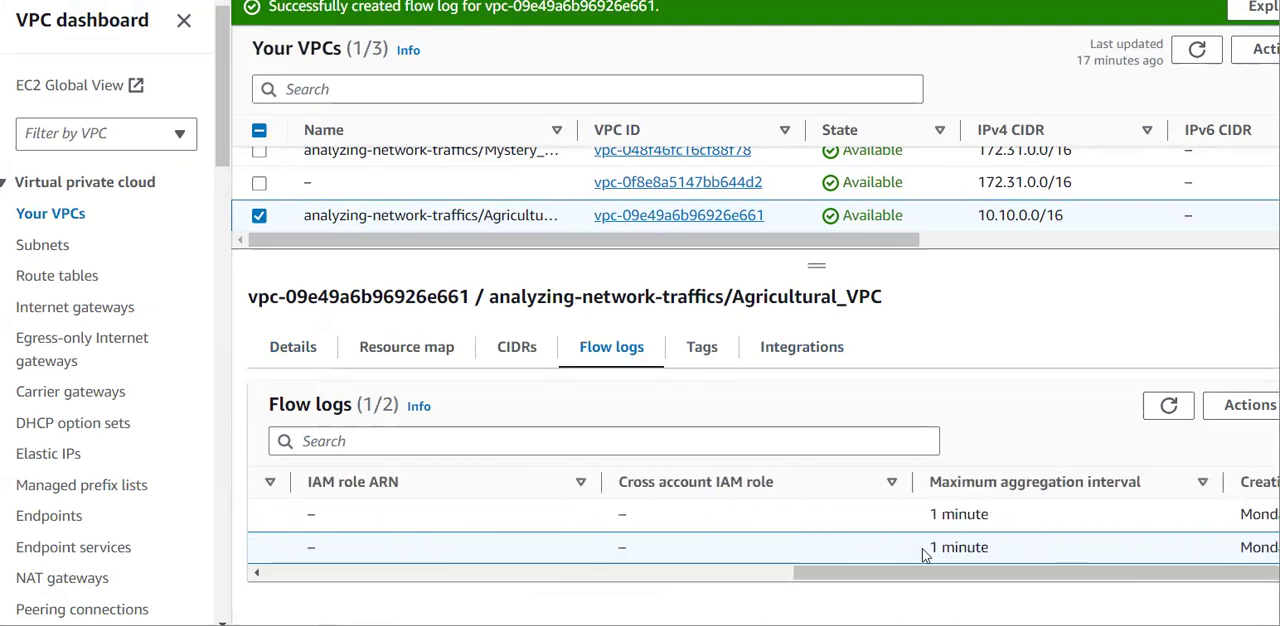
pyautogui.hscroll(2, 924, 556)
pyautogui.hscroll(-12, 924, 556)
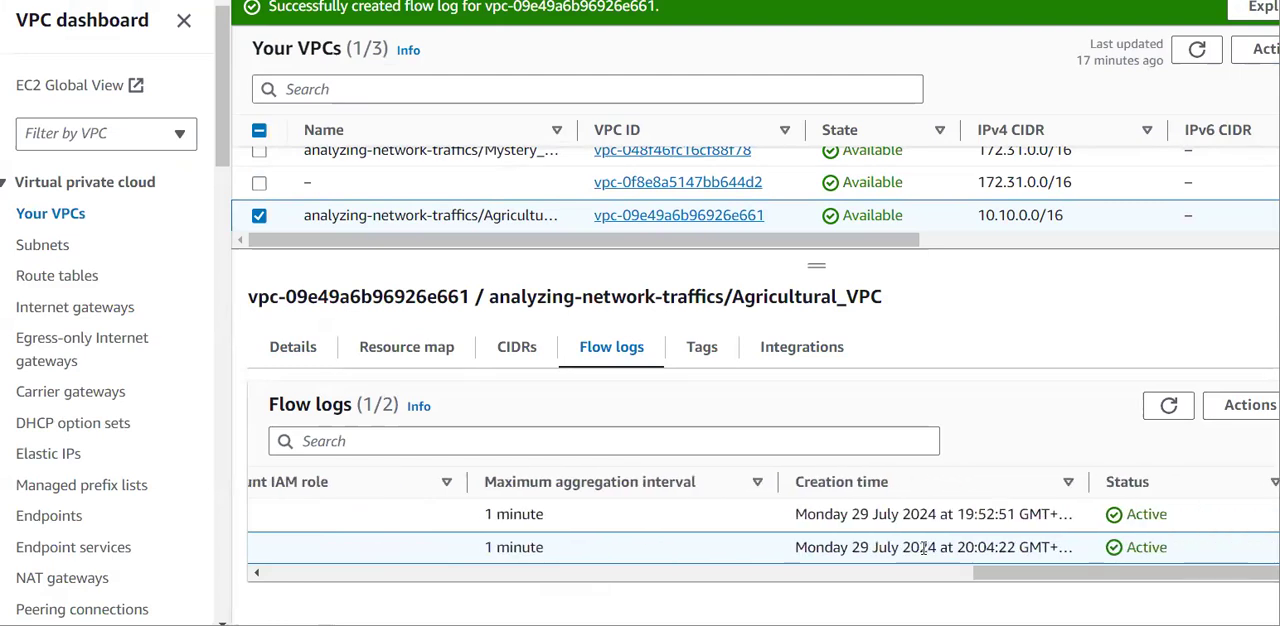
pyautogui.hscroll(-3, 924, 556)
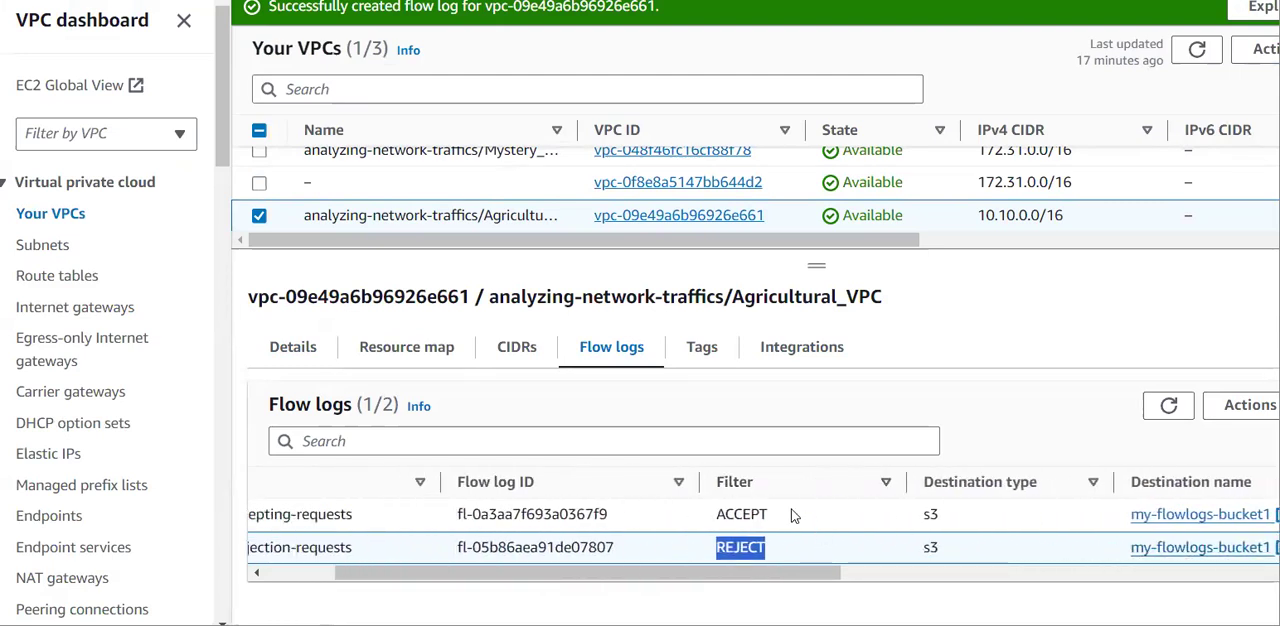
pyautogui.hscroll(-3, 670, 512)
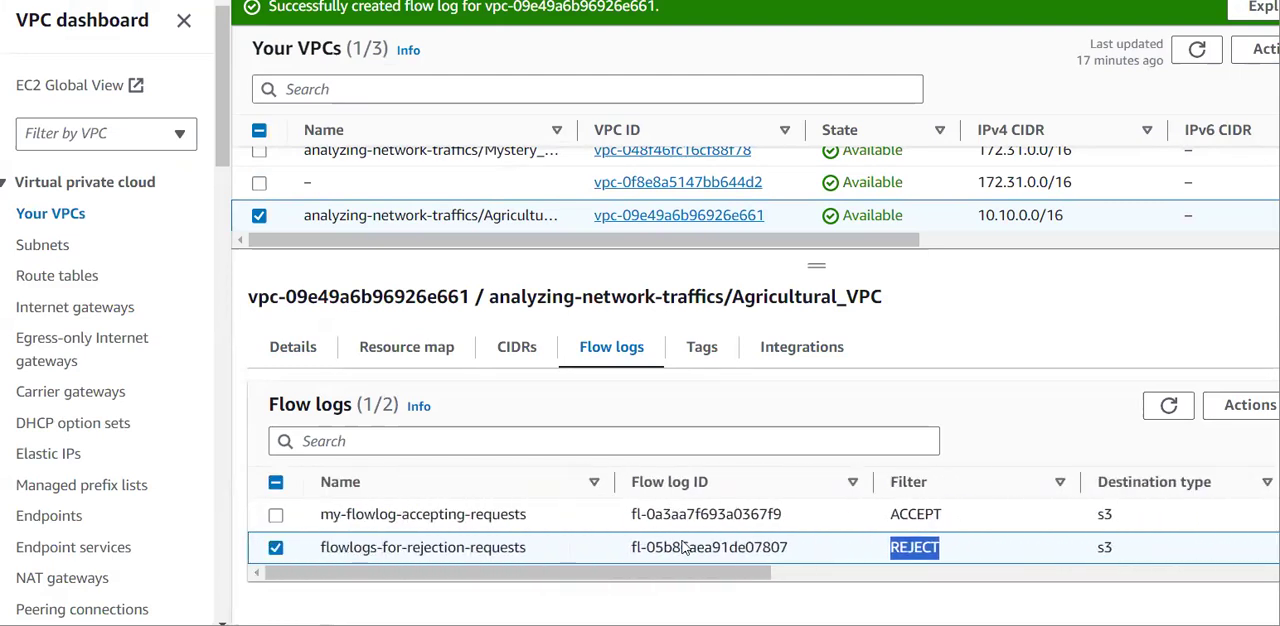
# Compare the filters of the two flow logs and highlight the flow log ID of flowlogs-for-rejection-requests.
pyautogui.click(823, 557)
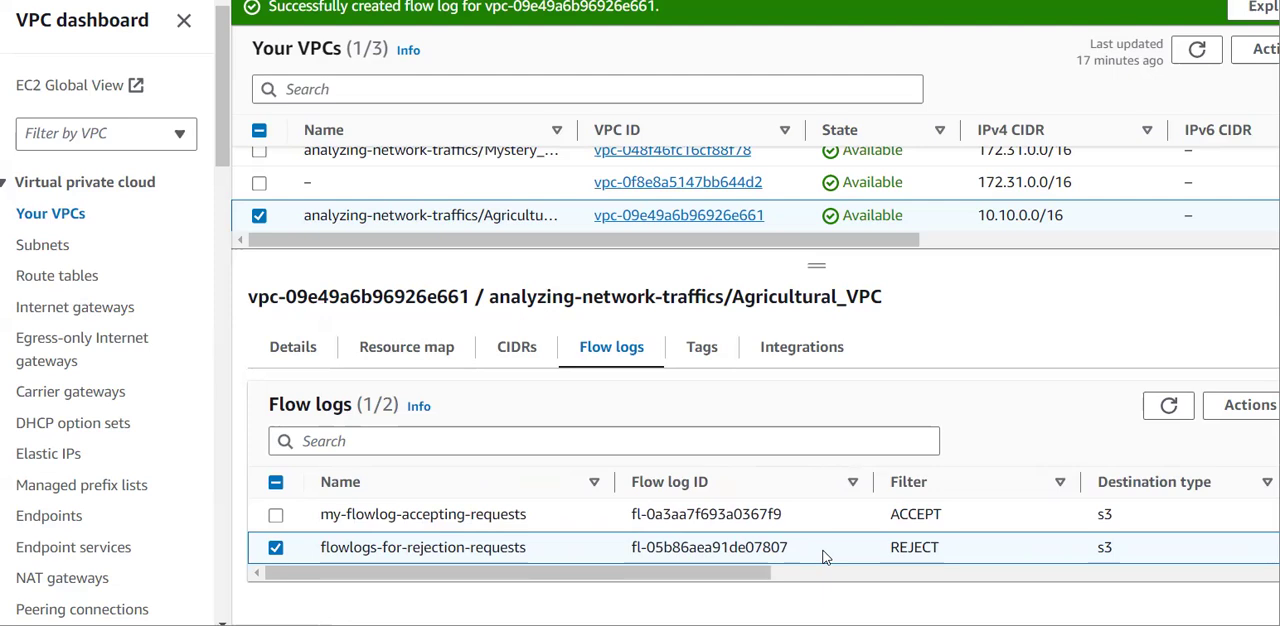
pyautogui.doubleClick(943, 518)
pyautogui.moveTo(957, 548); pyautogui.dragTo(828, 548)
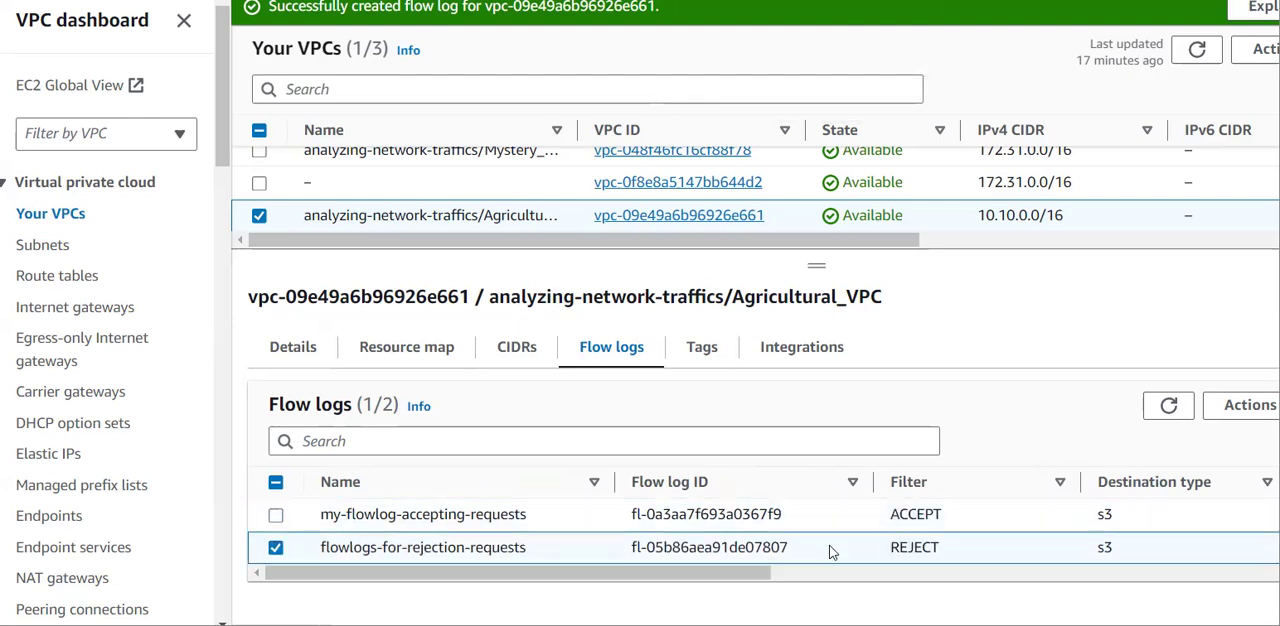
pyautogui.moveTo(797, 549); pyautogui.dragTo(628, 547)
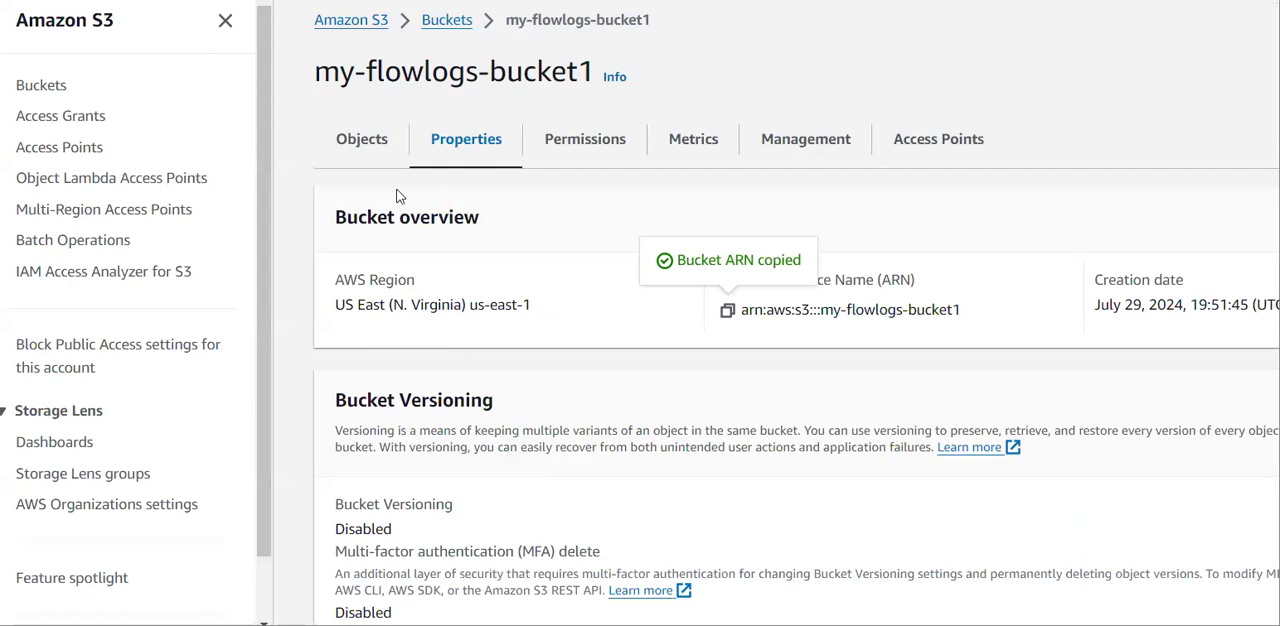
# Switch to my-flowlogs-bucket1 in S3 and open its nested folders AWSLogs, the account folder, vpcflowlogs, us-east-1, 2024, 07 and 29.
pyautogui.click(365, 145)
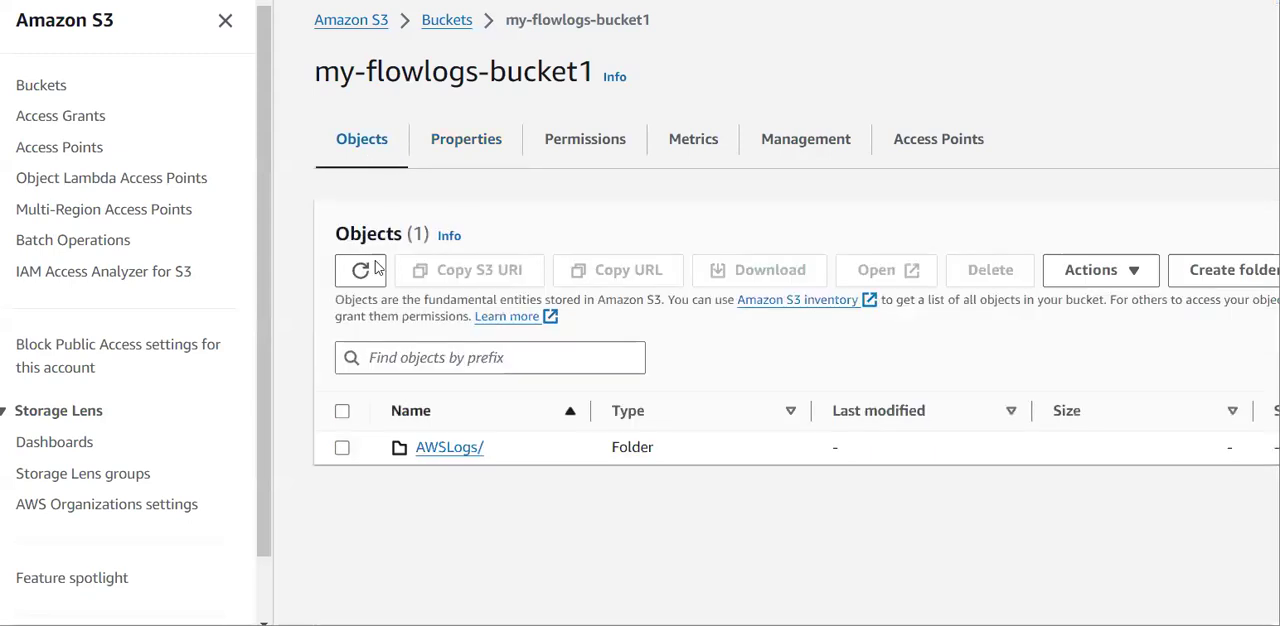
pyautogui.click(451, 448)
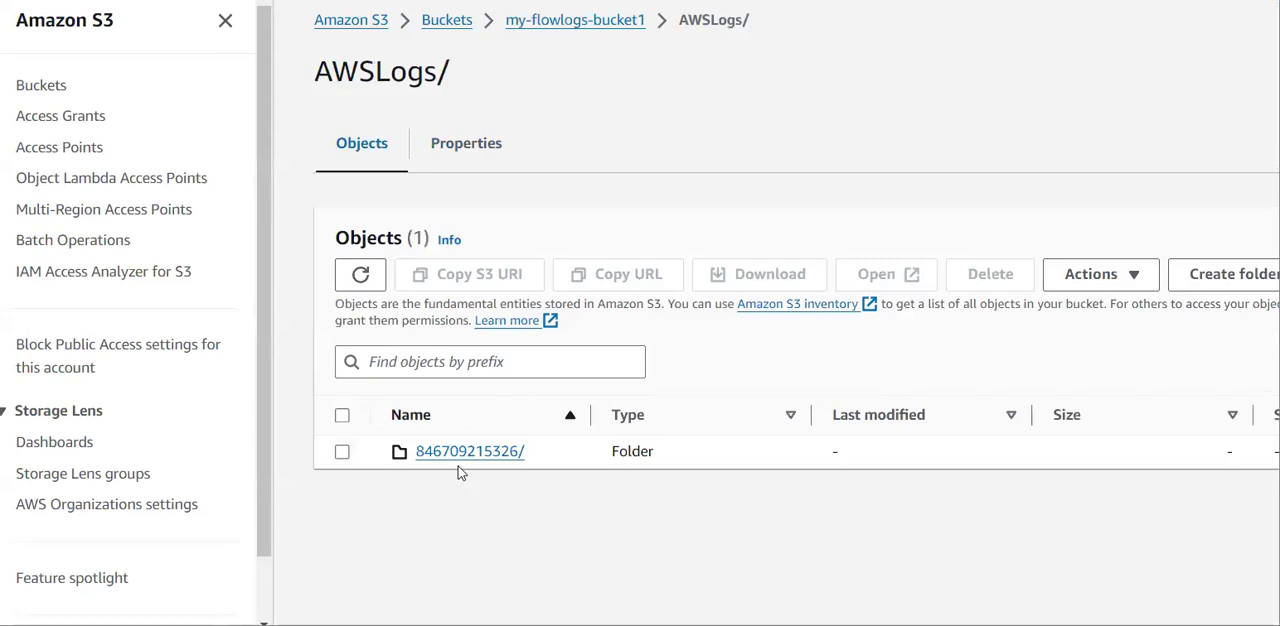
pyautogui.click(486, 456)
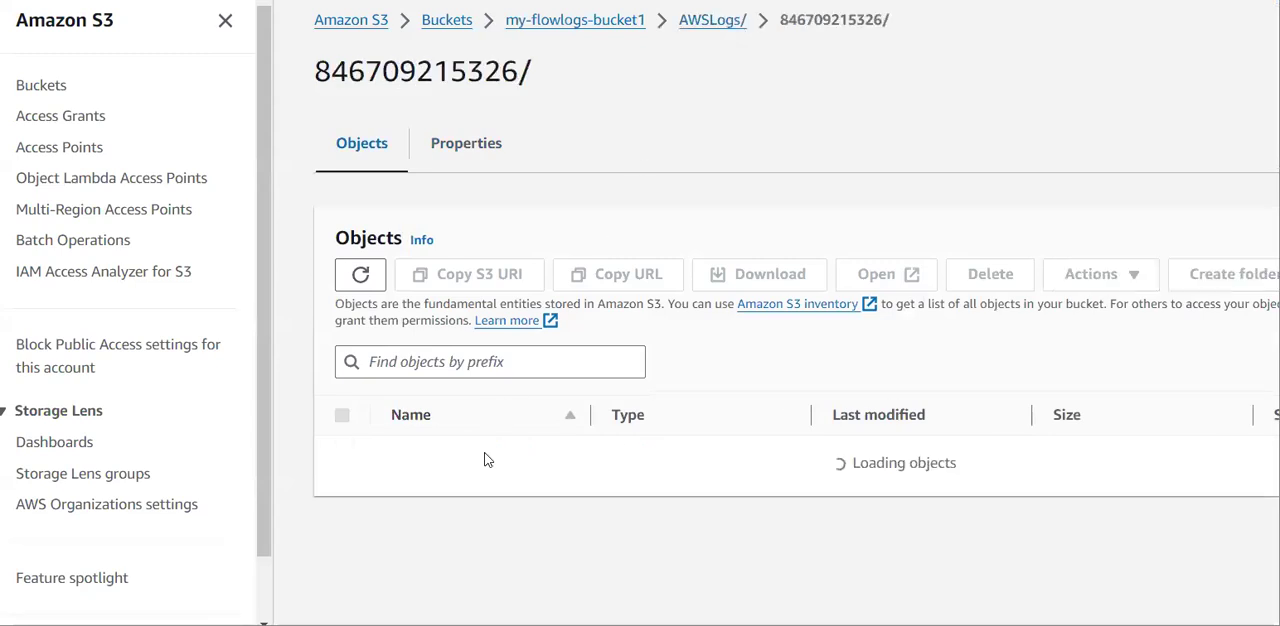
pyautogui.rightClick(486, 456)
pyautogui.click(462, 457)
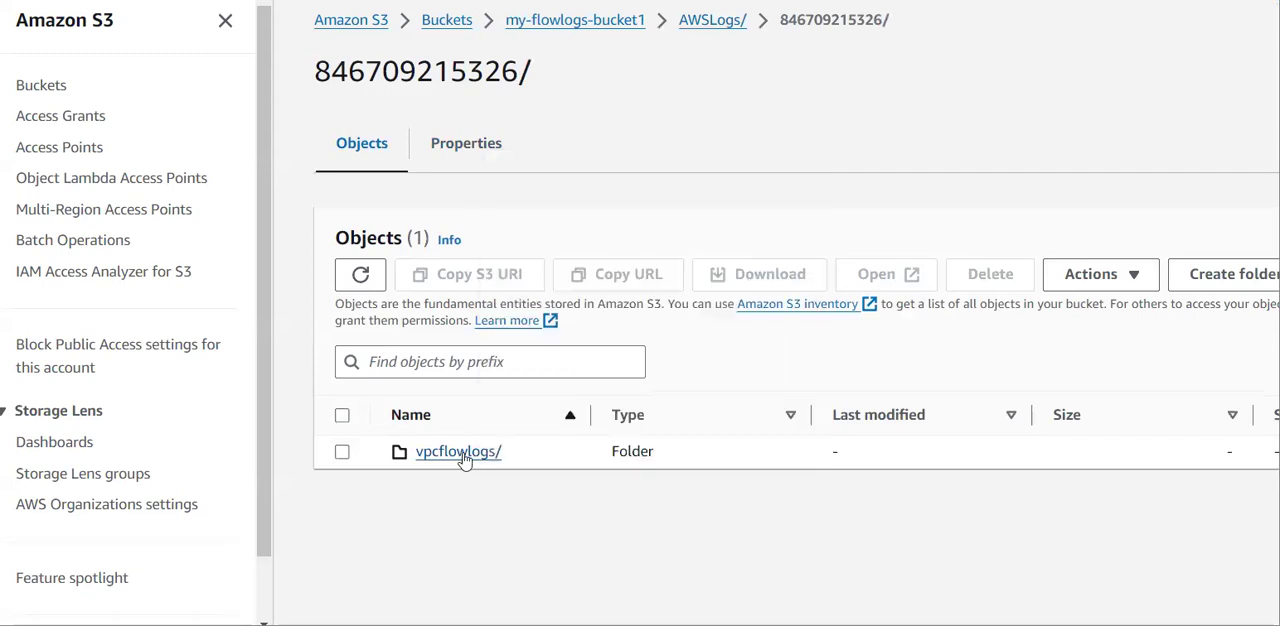
pyautogui.click(462, 457)
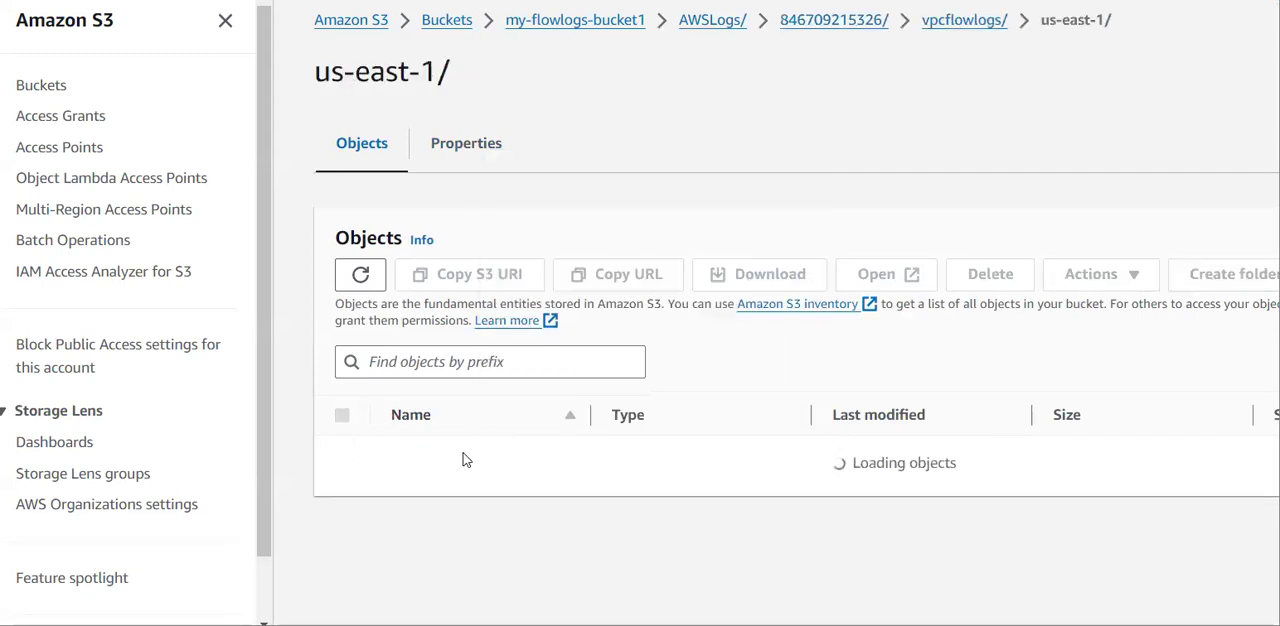
pyautogui.click(440, 453)
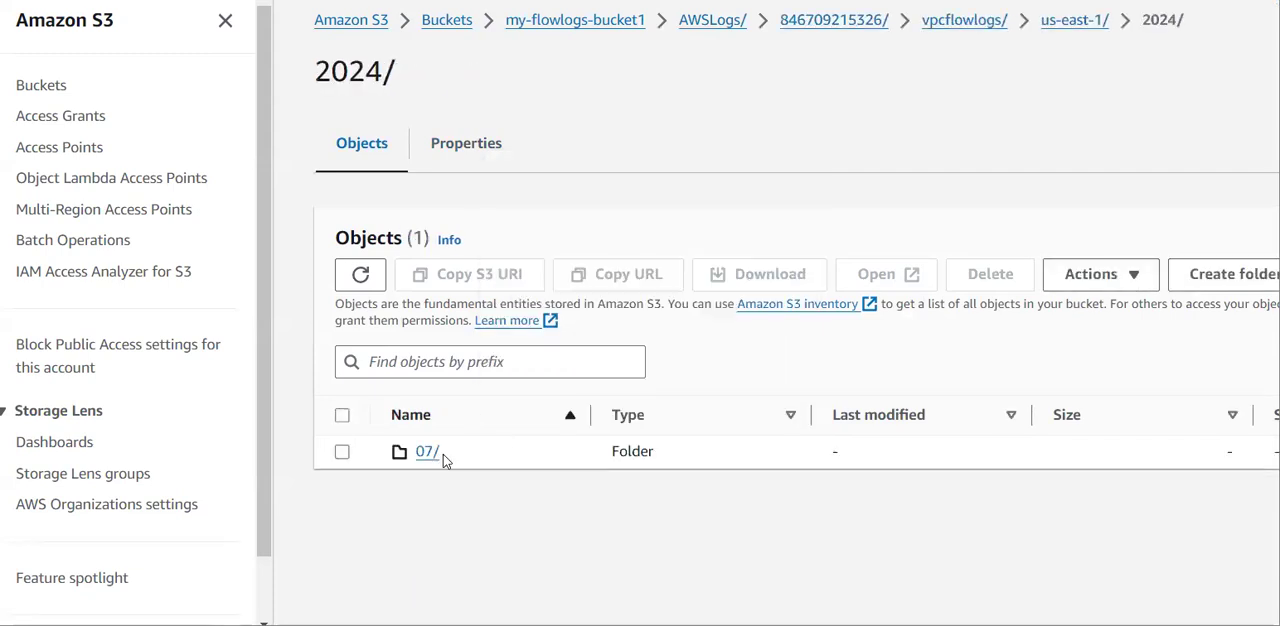
pyautogui.click(425, 456)
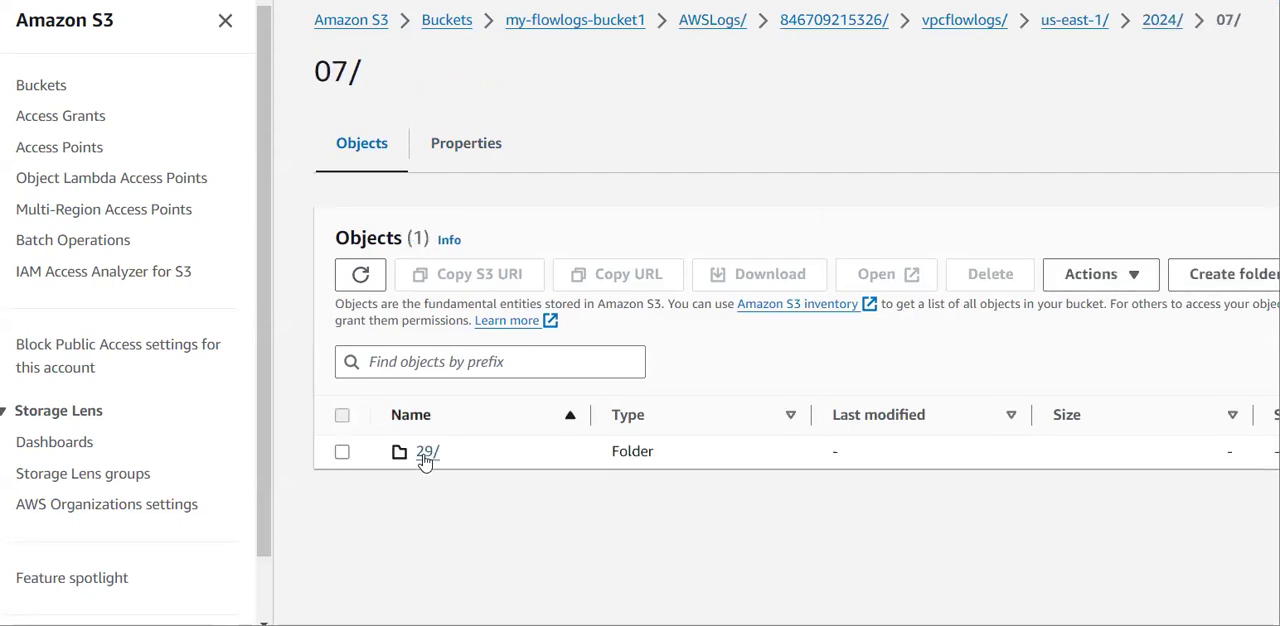
pyautogui.click(423, 455)
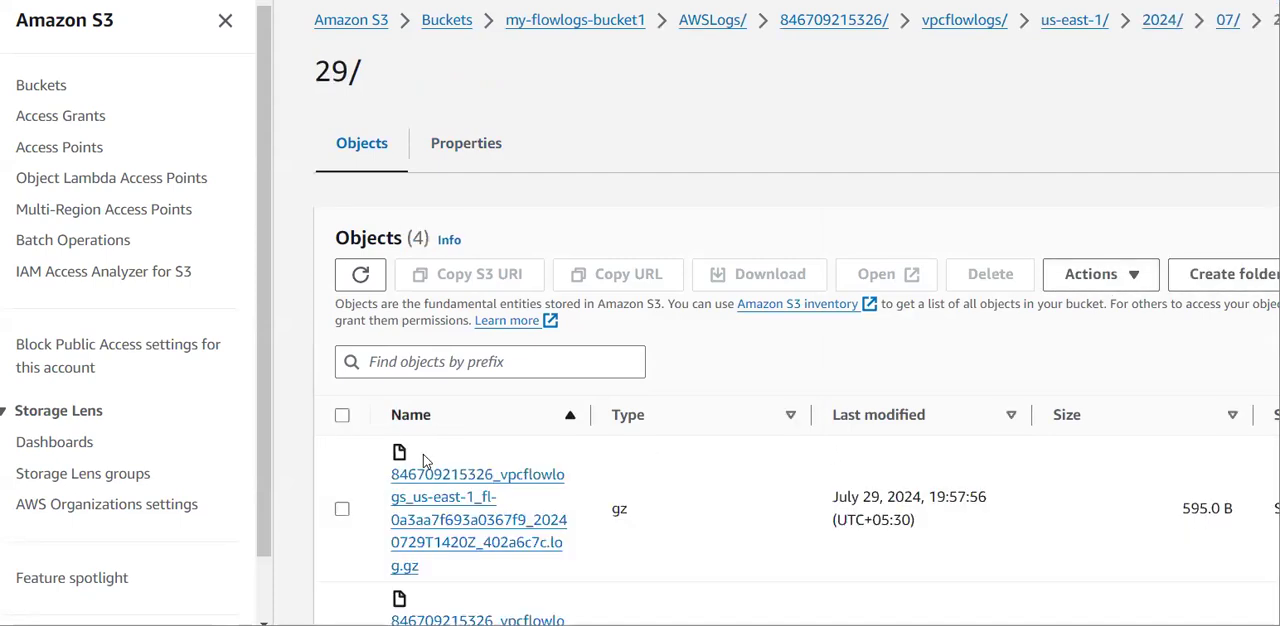
# Refresh the 29 folder's object list and look for log files from the rejection flow log.
pyautogui.scroll(-1, 423, 454)
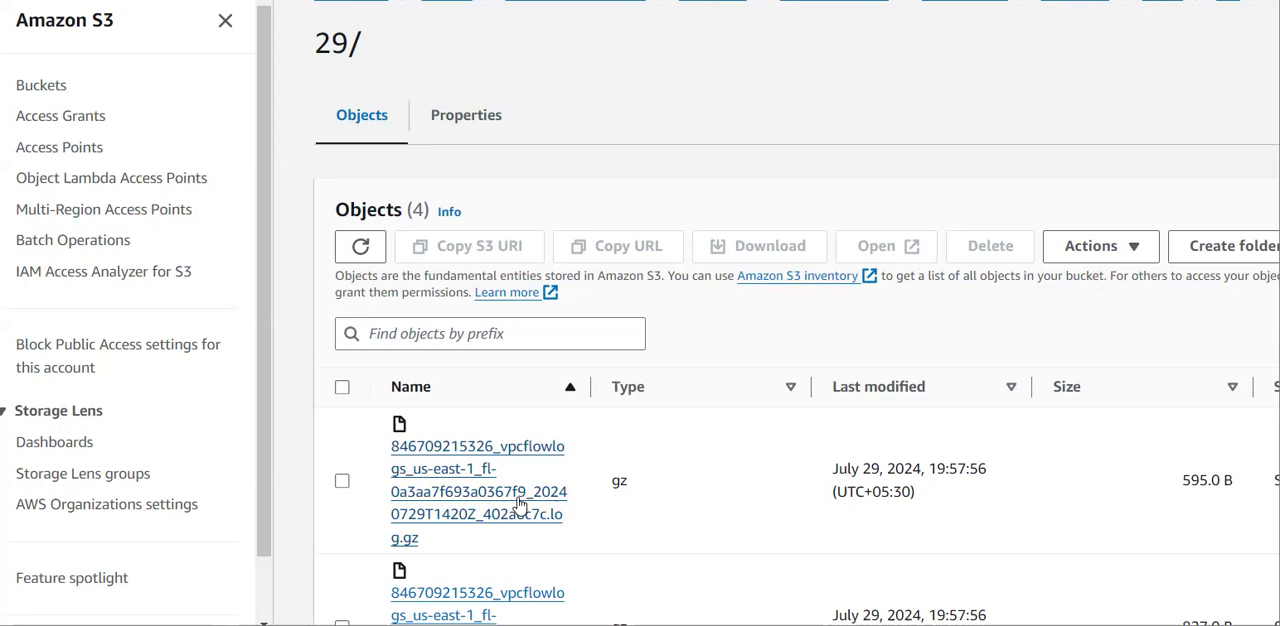
pyautogui.click(362, 253)
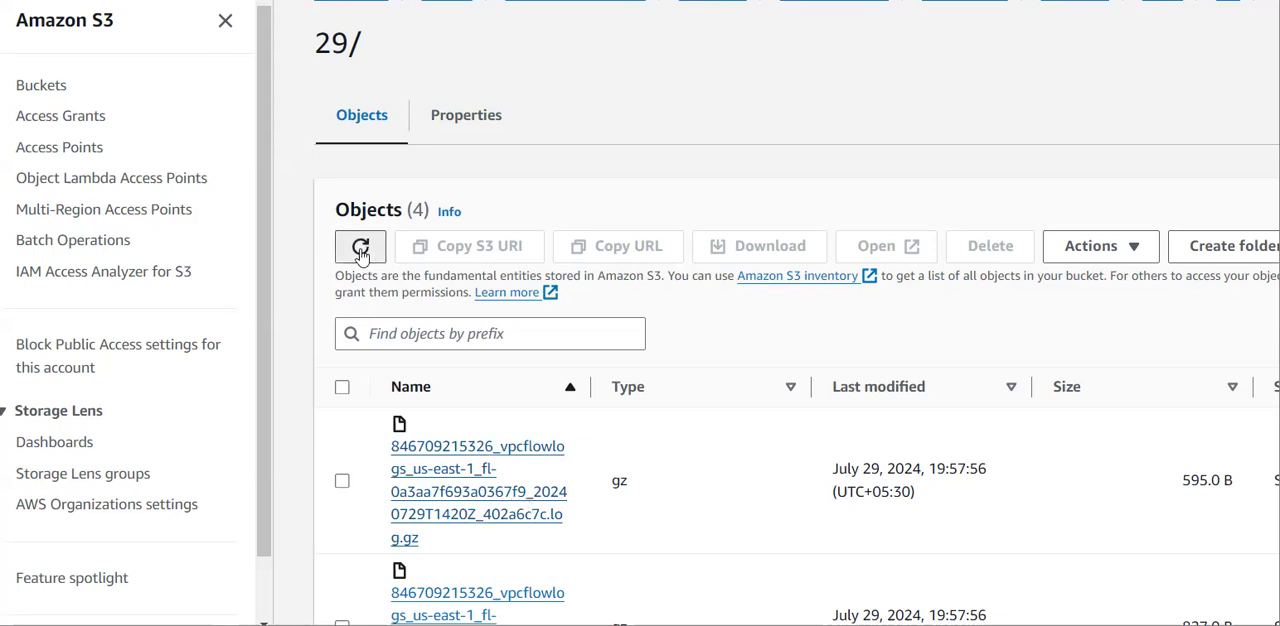
pyautogui.click(362, 253)
pyautogui.scroll(-1, 676, 342)
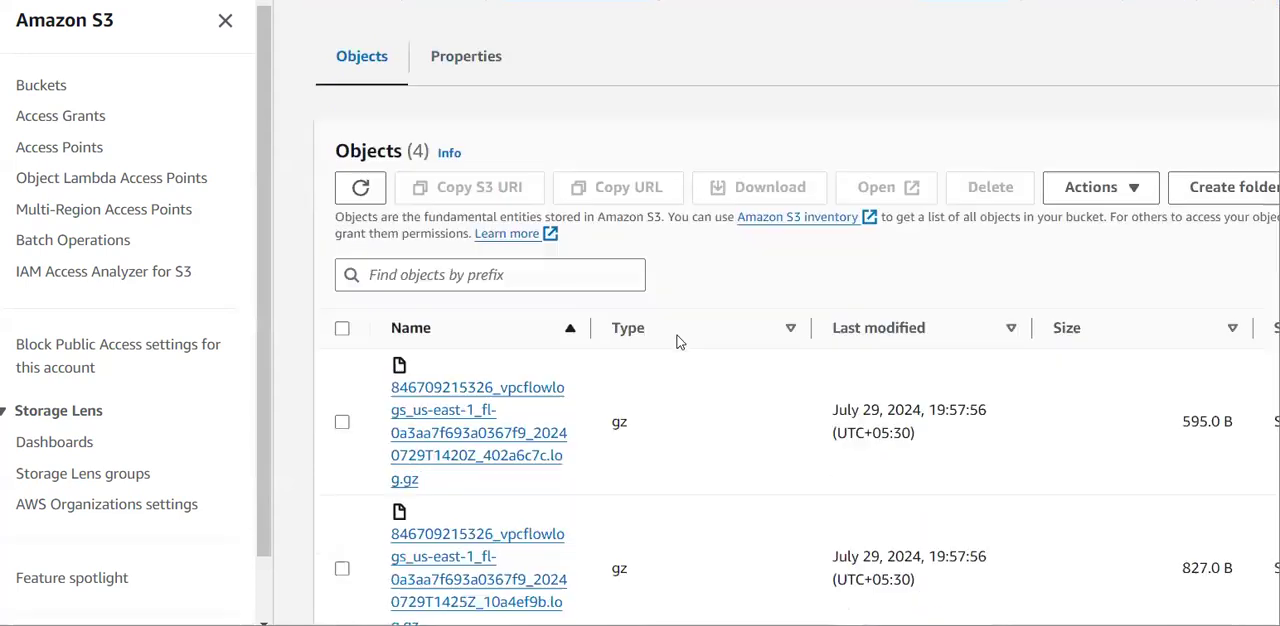
pyautogui.scroll(-4, 676, 342)
pyautogui.scroll(5, 676, 342)
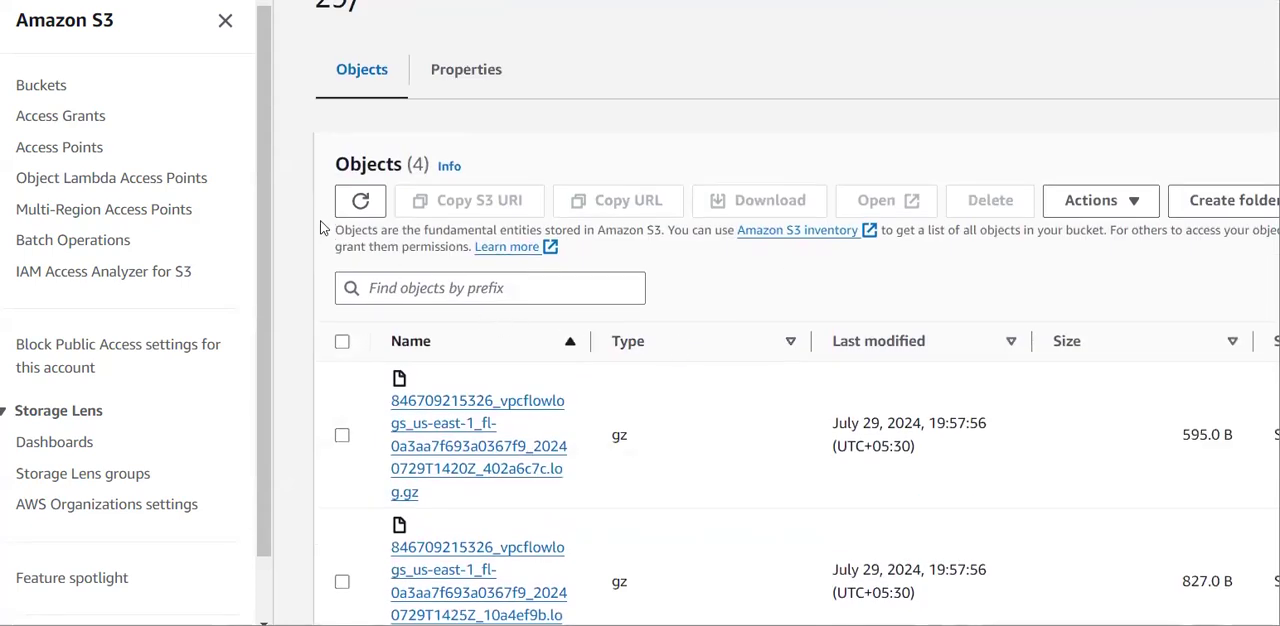
pyautogui.click(358, 201)
pyautogui.click(355, 201)
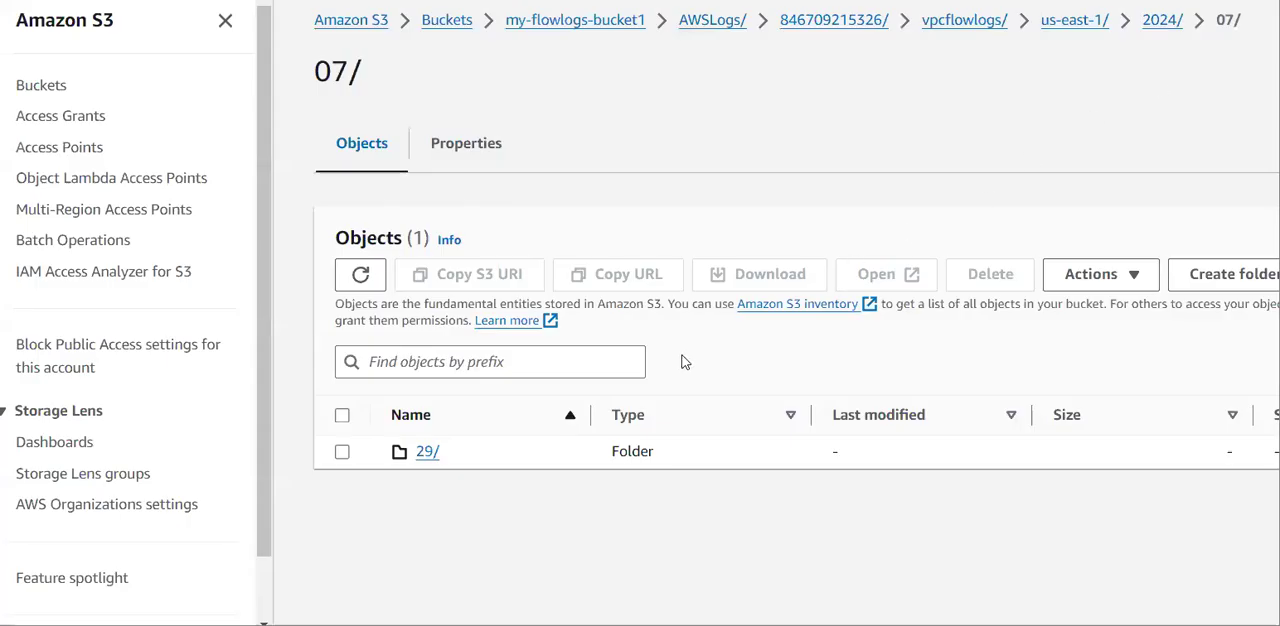
# Reopen the 29 folder from 07, refresh its object list and locate the log file of the rejection flow log.
pyautogui.click(429, 455)
pyautogui.scroll(-2, 463, 446)
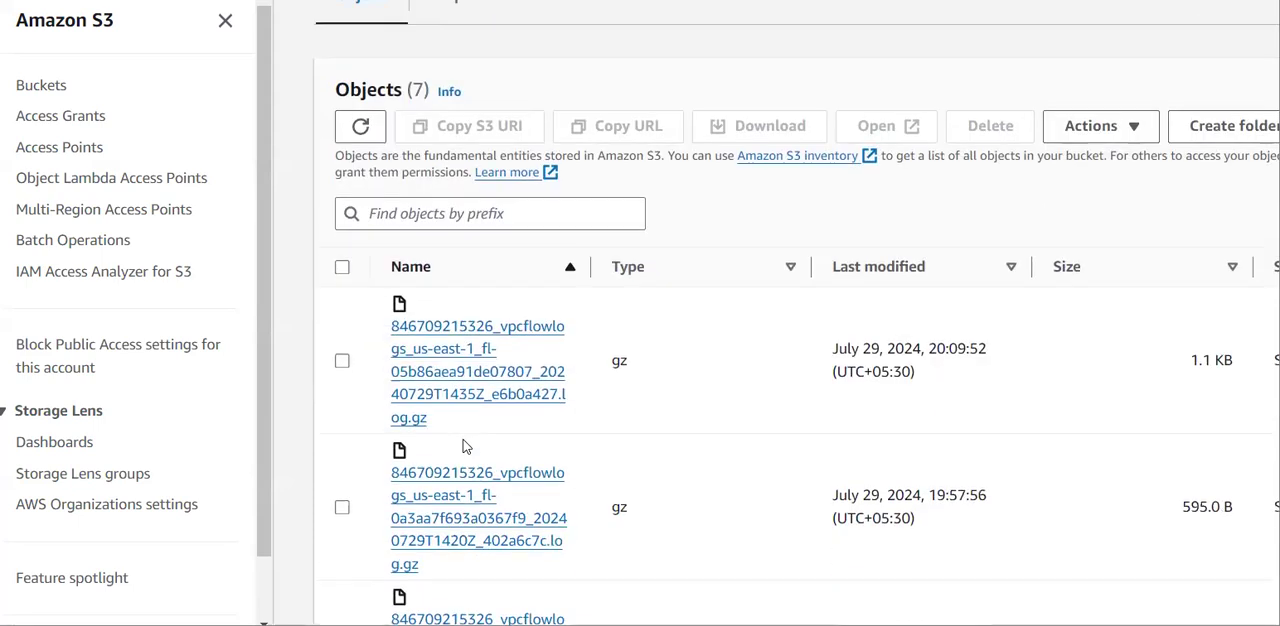
pyautogui.scroll(1, 465, 446)
pyautogui.click(366, 250)
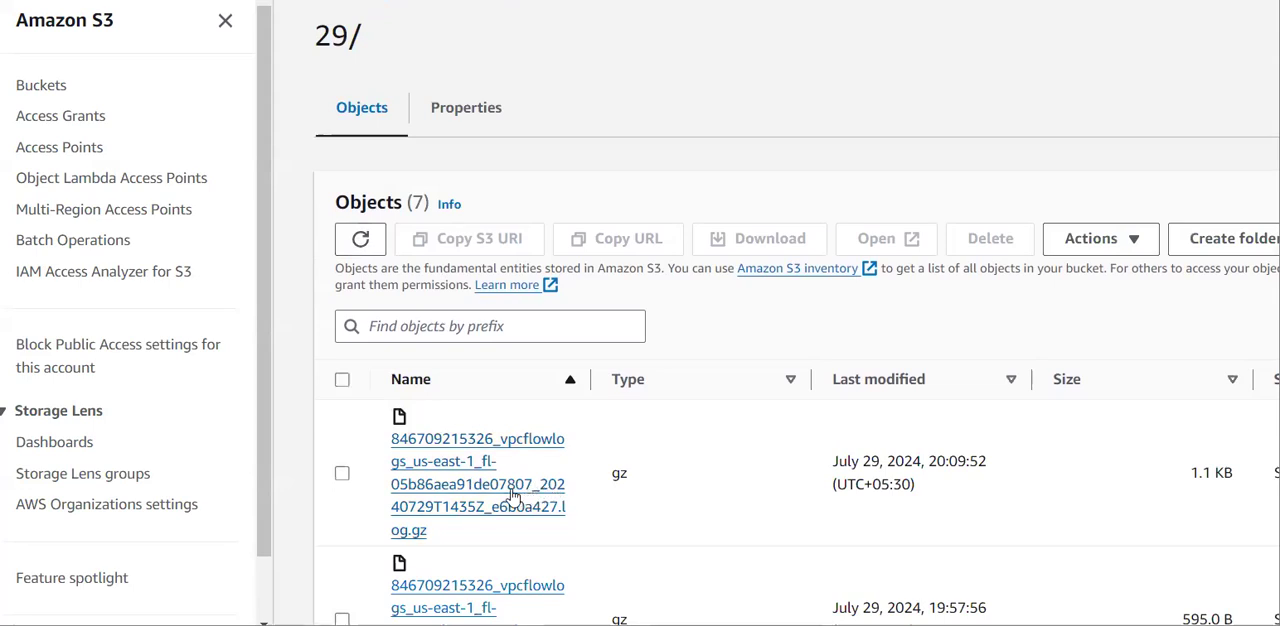
pyautogui.scroll(-1, 520, 488)
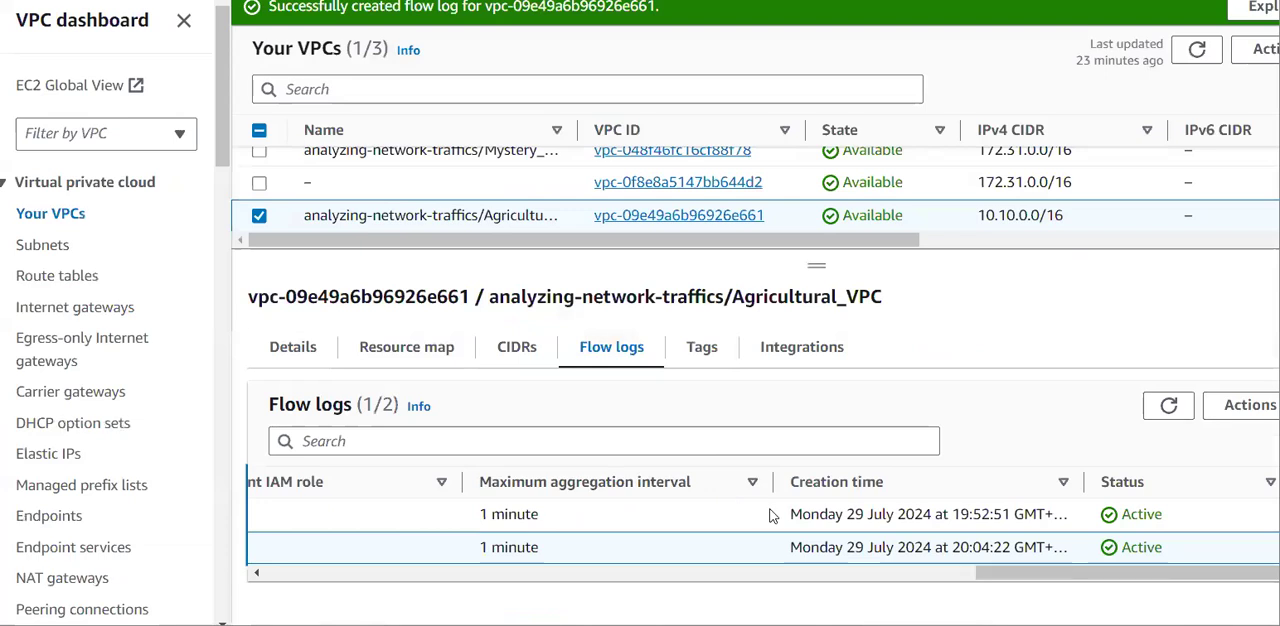
# Return to the VPC console and check the flow log ID and filter of flowlogs-for-rejection-requests.
pyautogui.hscroll(5, 770, 515)
pyautogui.hscroll(-5, 770, 515)
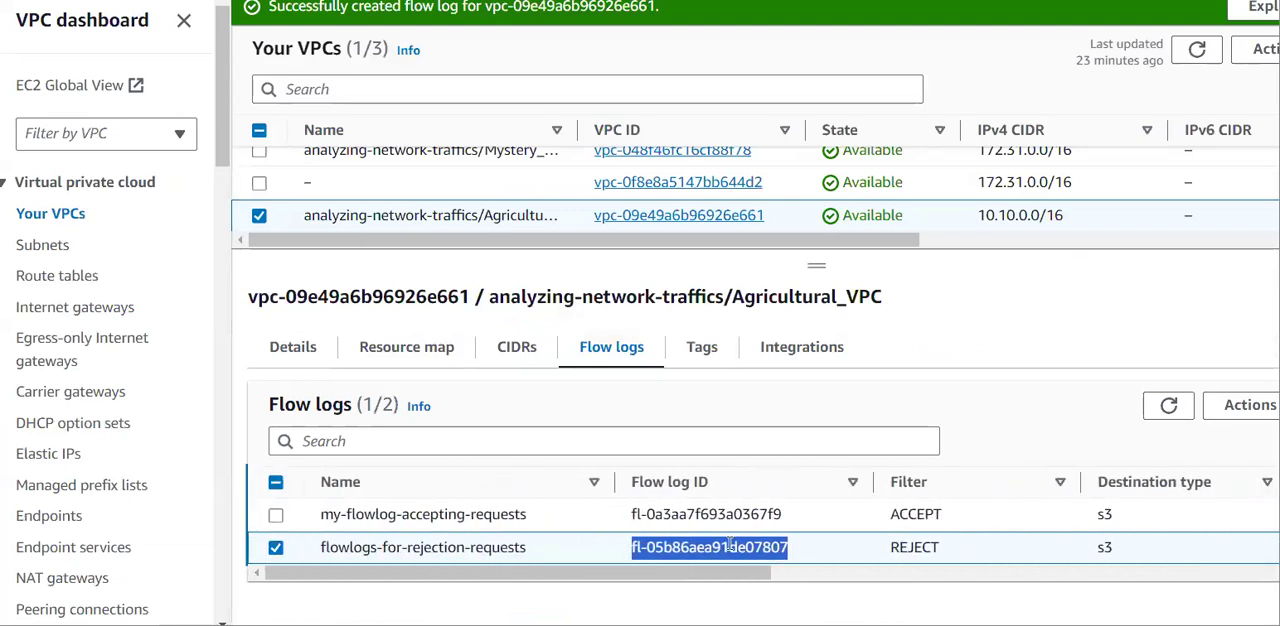
pyautogui.hscroll(1, 905, 548)
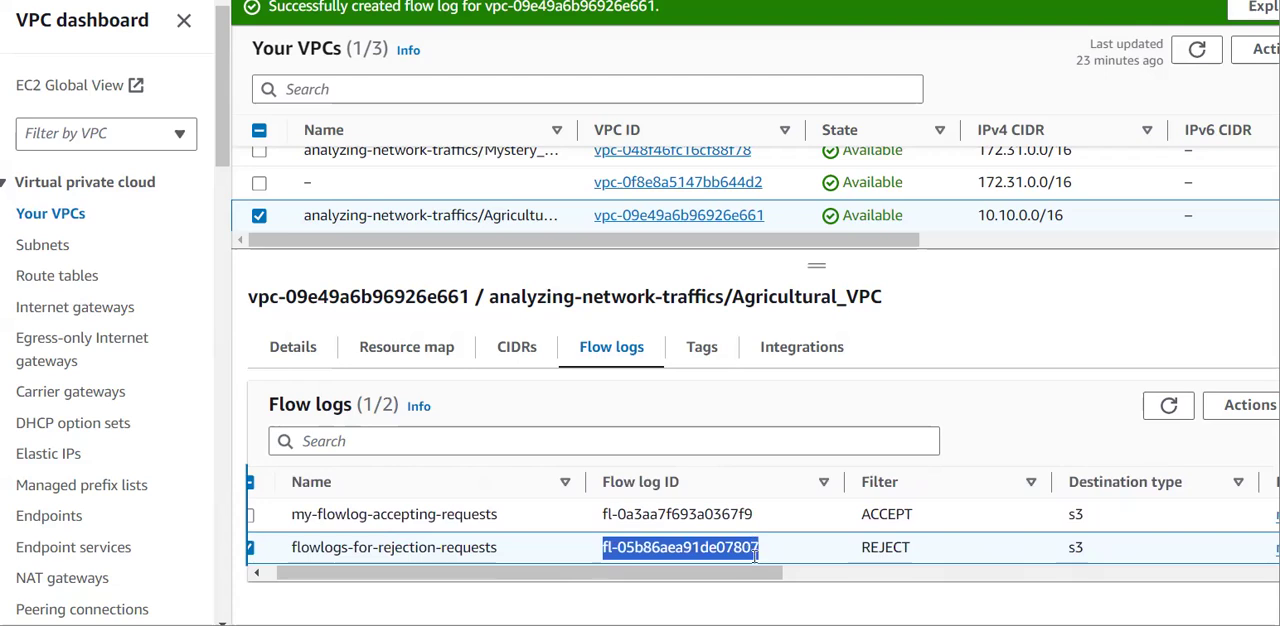
pyautogui.moveTo(913, 552); pyautogui.dragTo(854, 550)
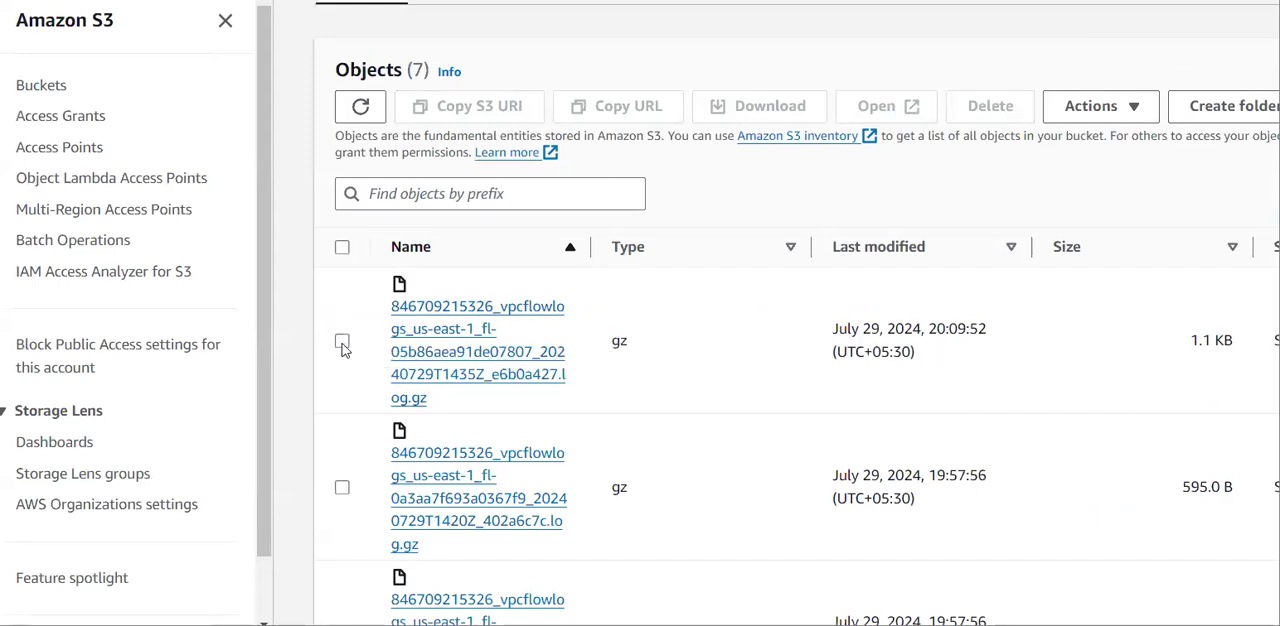
# Back in the S3 29 folder, select the log file containing fl-05b86aea91de07807 and open it in Query with S3 Select.
pyautogui.click(342, 343)
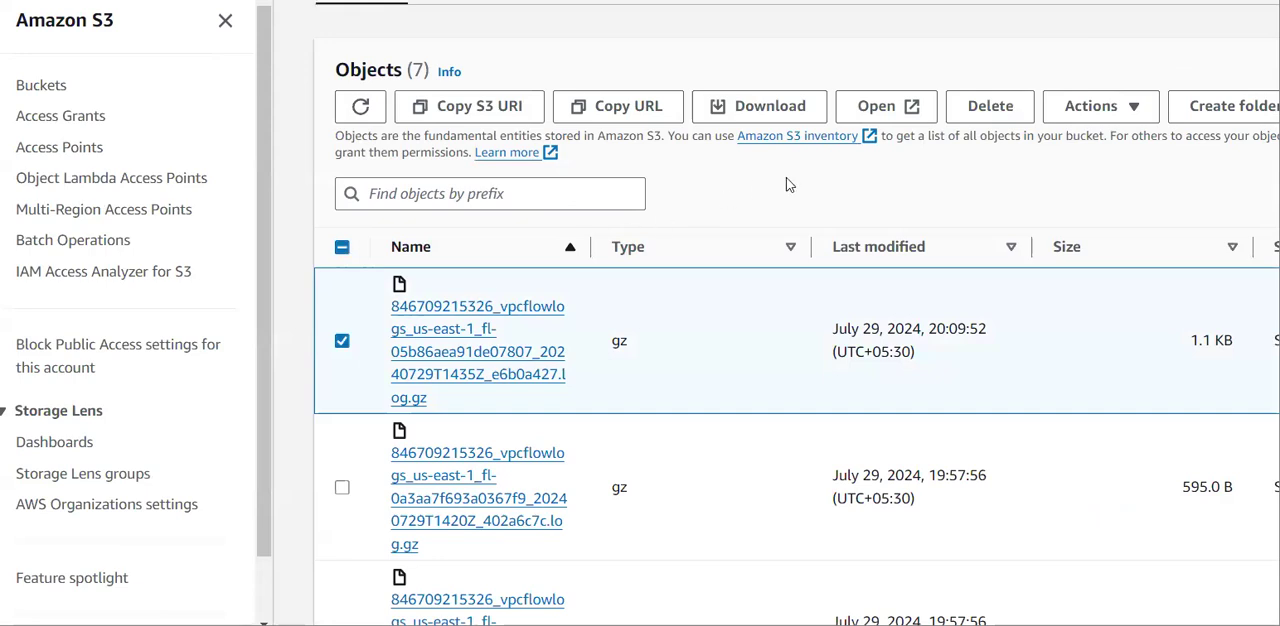
pyautogui.click(1096, 117)
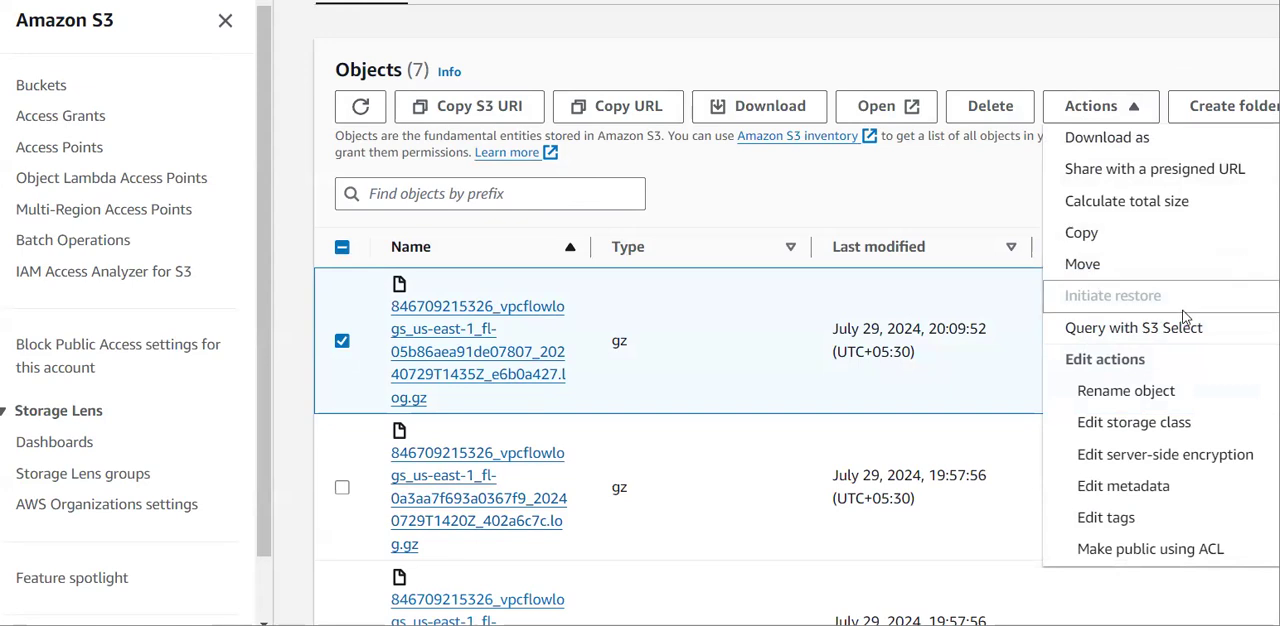
pyautogui.click(1137, 341)
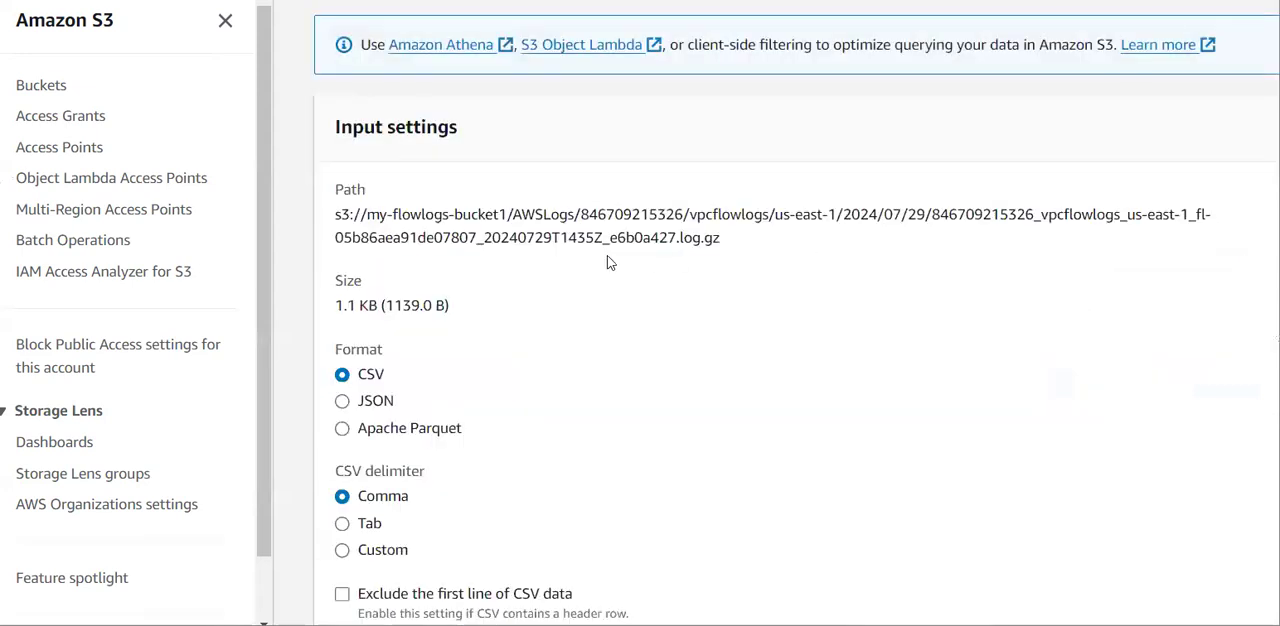
# Remove the alias and record limit from the SQL query so it reads SELECT * FROM s3object.
pyautogui.scroll(-3, 652, 386)
pyautogui.scroll(-6, 652, 386)
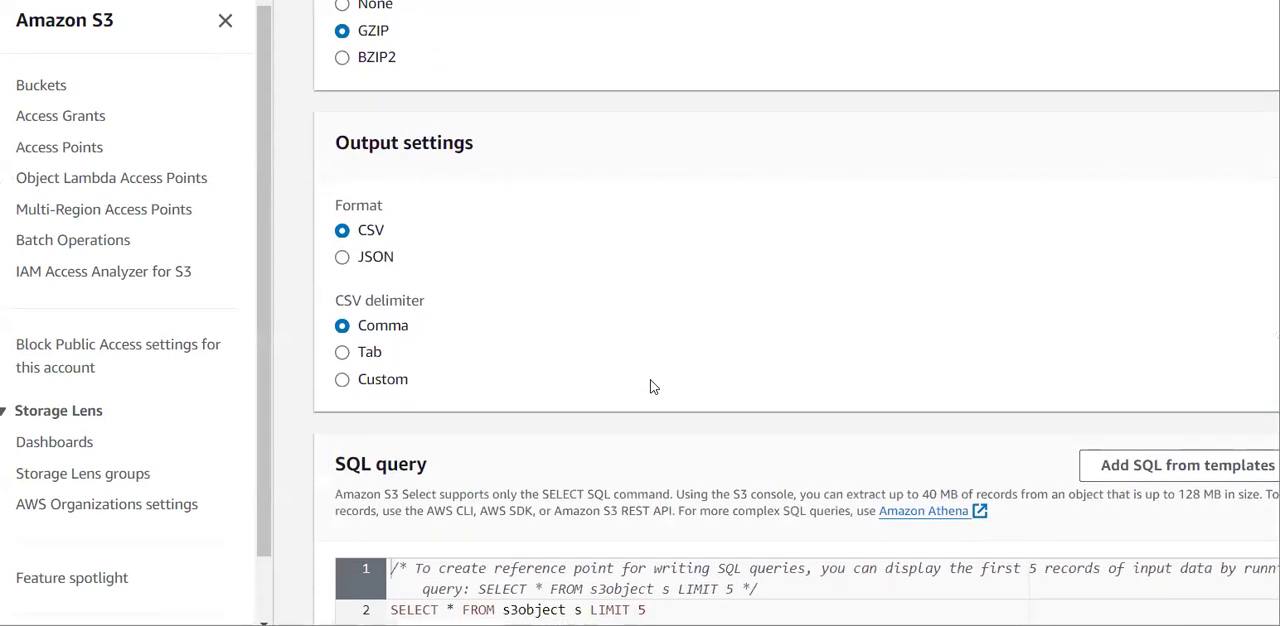
pyautogui.click(652, 389)
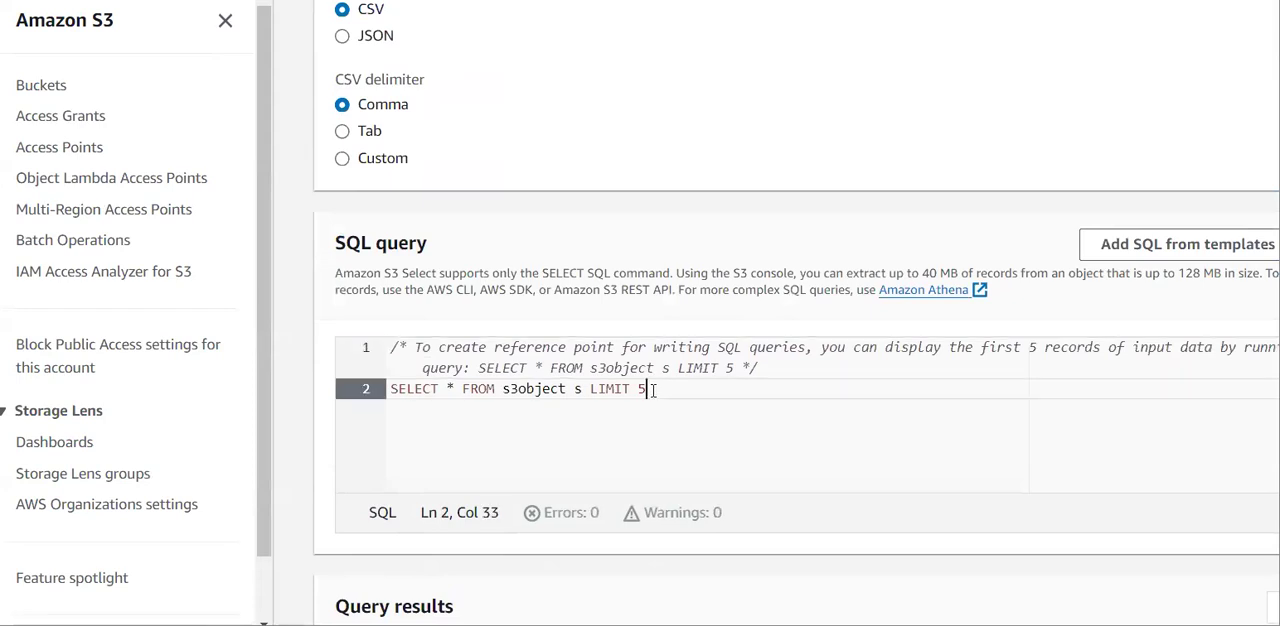
pyautogui.press('BackSpace')
pyautogui.press('BackSpace')
pyautogui.press('BackSpace')
pyautogui.press('BackSpace')
pyautogui.press('BackSpace')
pyautogui.press('BackSpace')
pyautogui.press('BackSpace')
pyautogui.press('BackSpace')
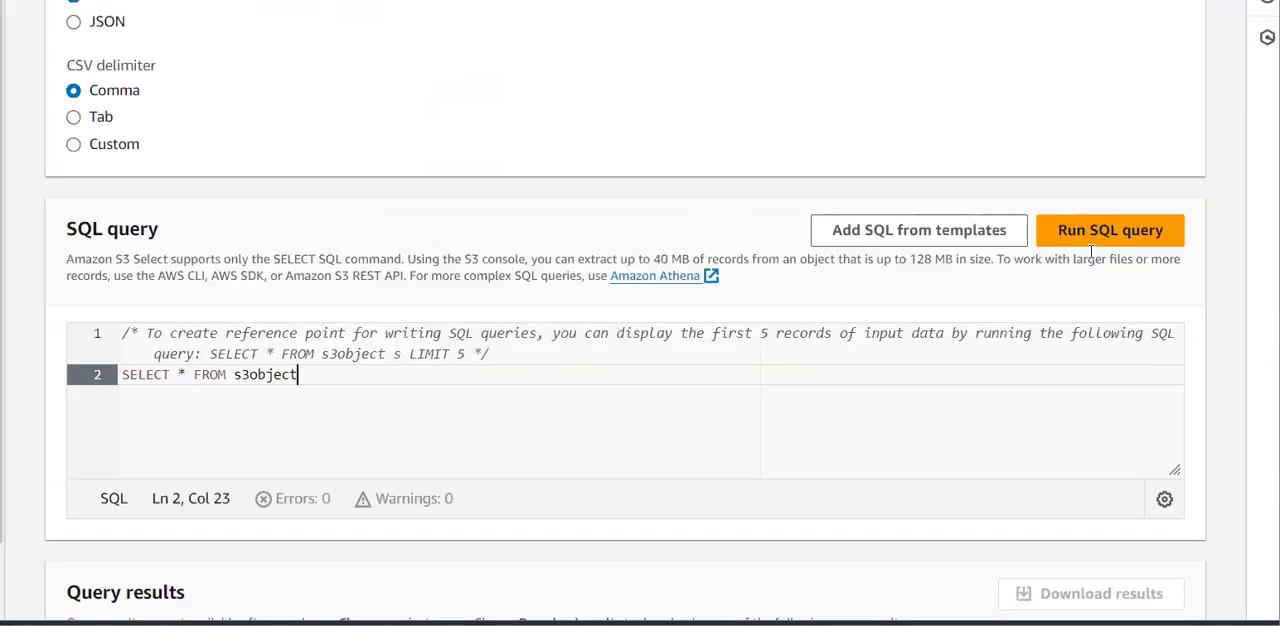
# Run the SQL query on the log file and examine the source addresses and action values of the returned records.
pyautogui.click(1101, 238)
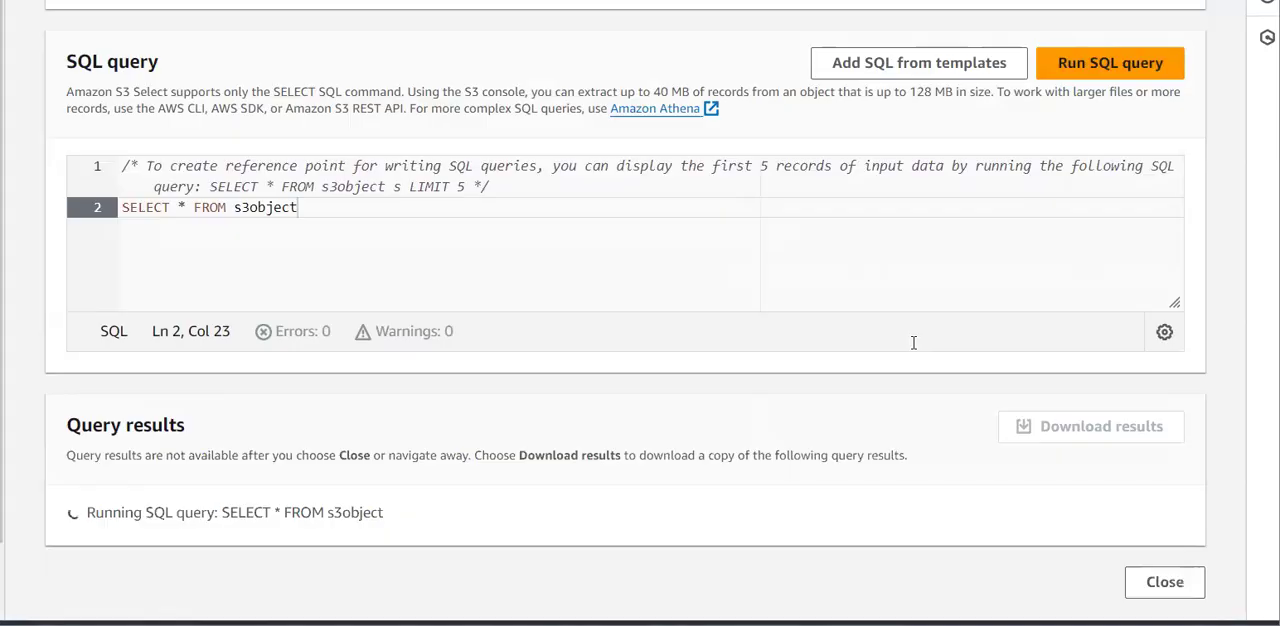
pyautogui.scroll(-3, 406, 471)
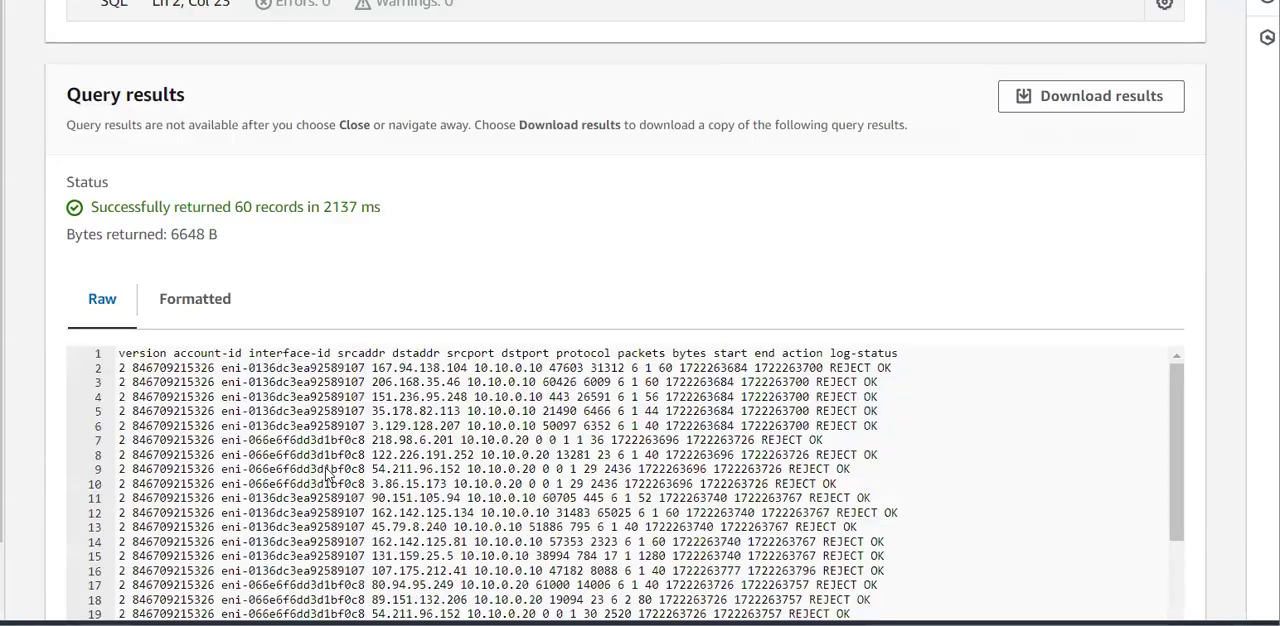
pyautogui.scroll(-1, 326, 468)
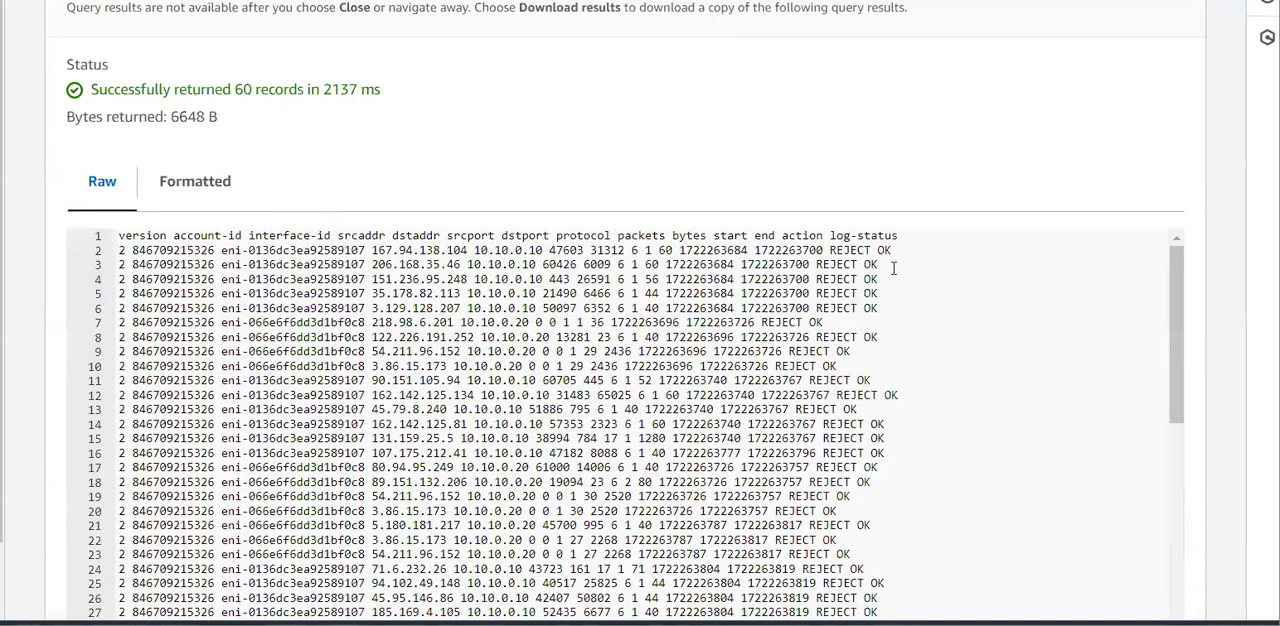
pyautogui.moveTo(892, 279); pyautogui.dragTo(816, 280)
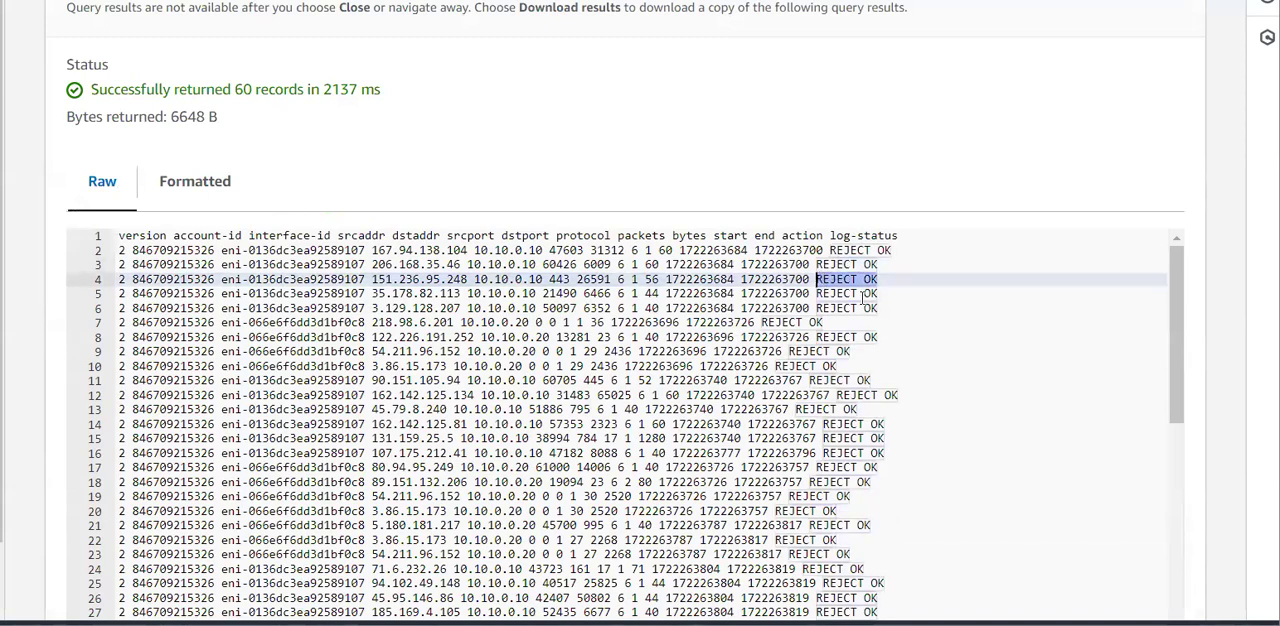
pyautogui.click(920, 335)
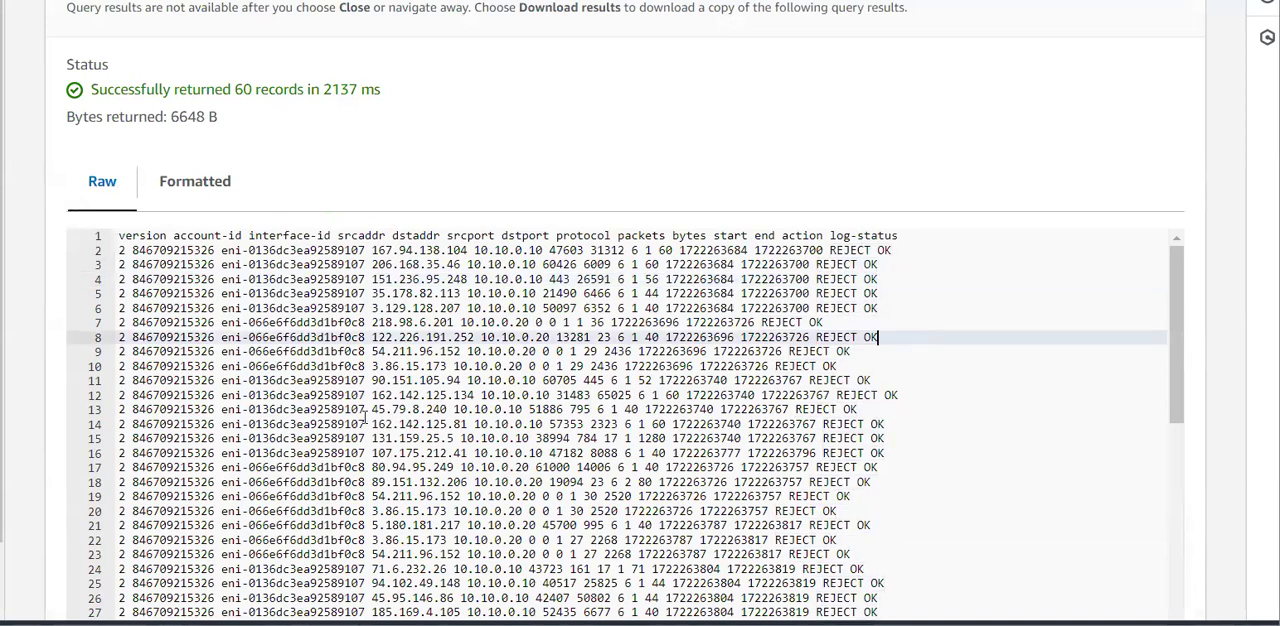
pyautogui.scroll(-4, 458, 432)
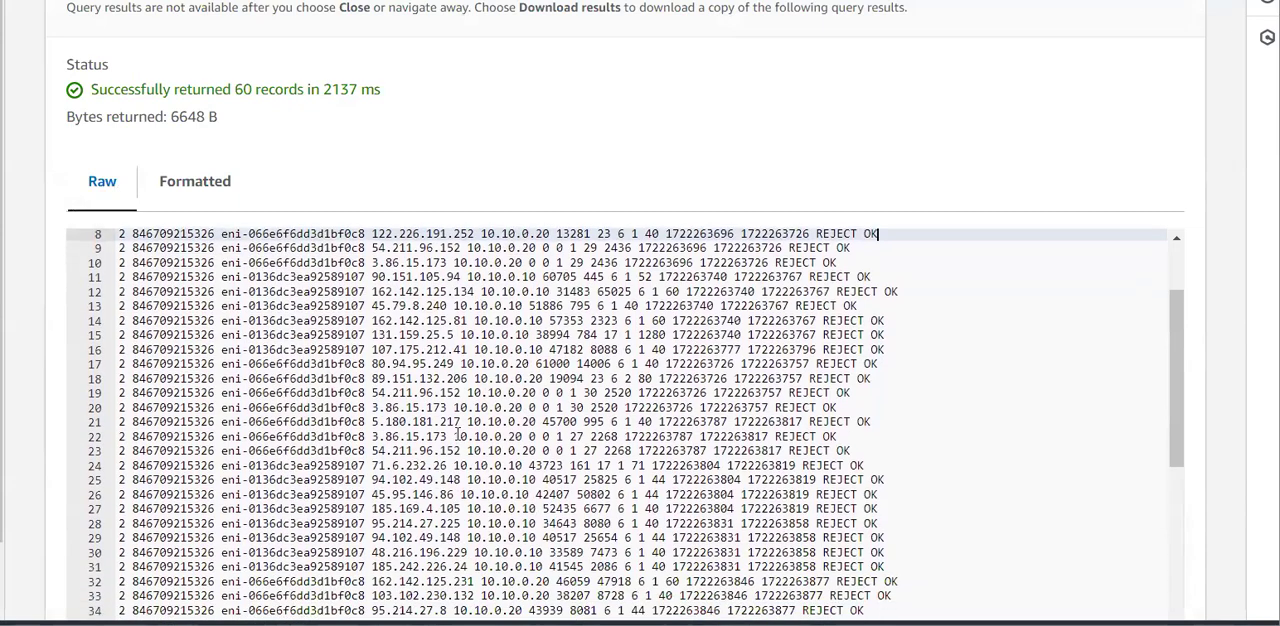
pyautogui.scroll(-2, 458, 432)
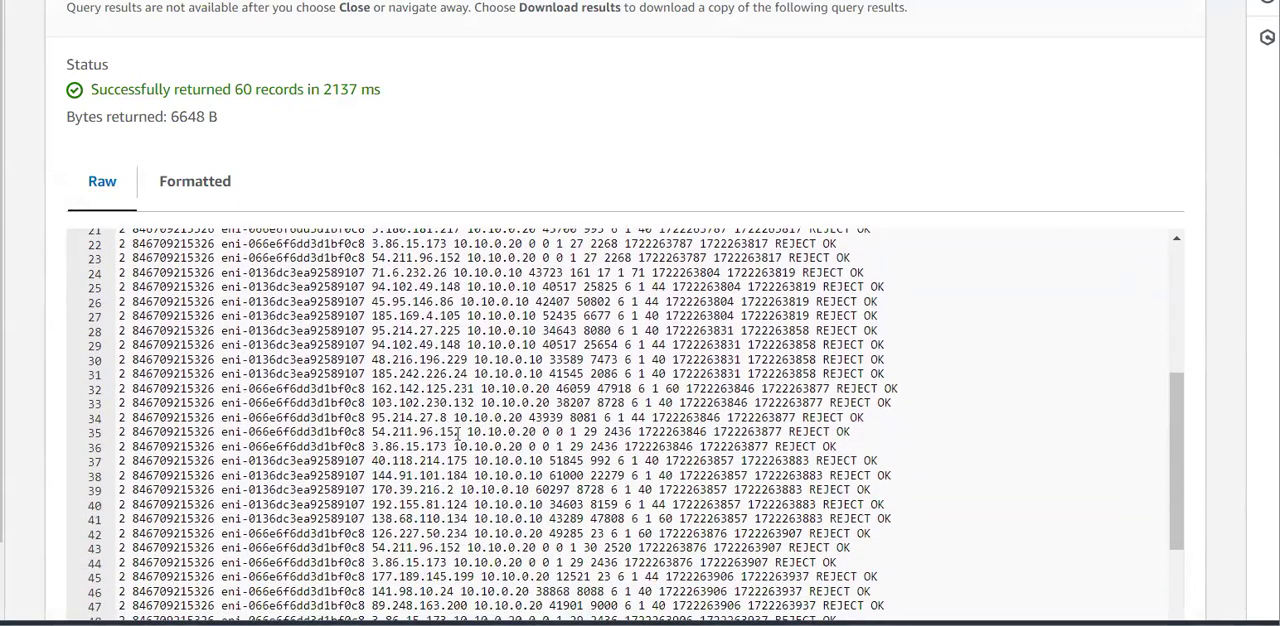
pyautogui.scroll(-3, 458, 432)
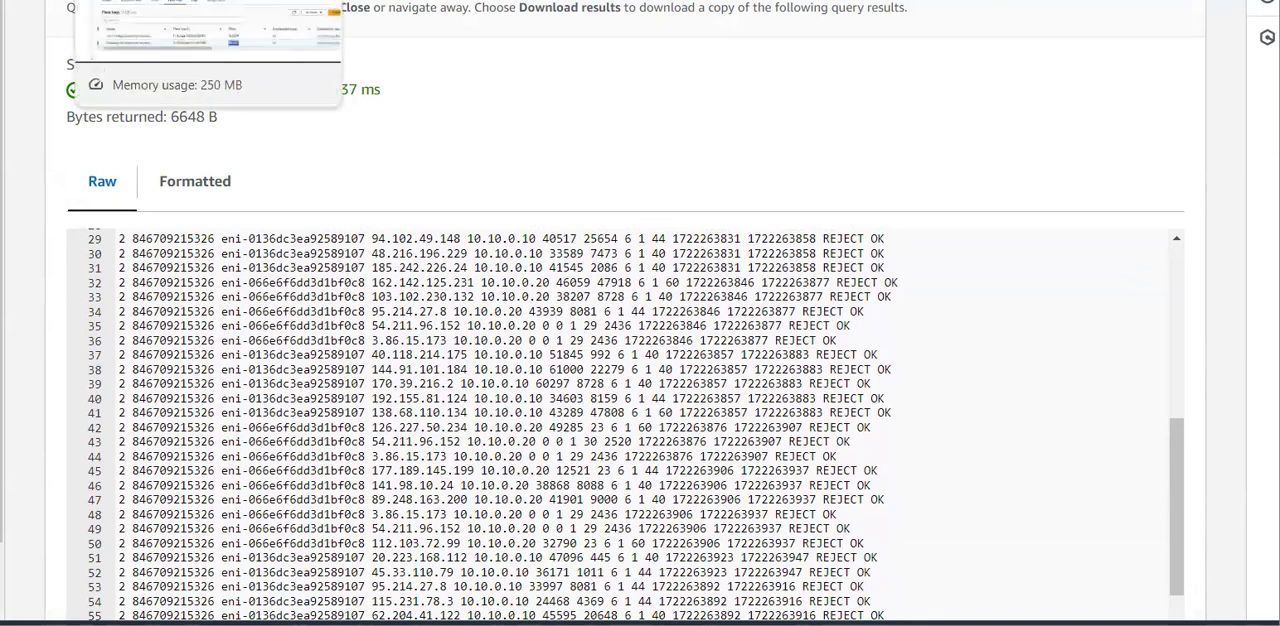
# Switch to the VPC console and check the source of inbound rule 10 in AgriculturalSubnetSubnet1's network ACL.
pyautogui.click(190, 1)
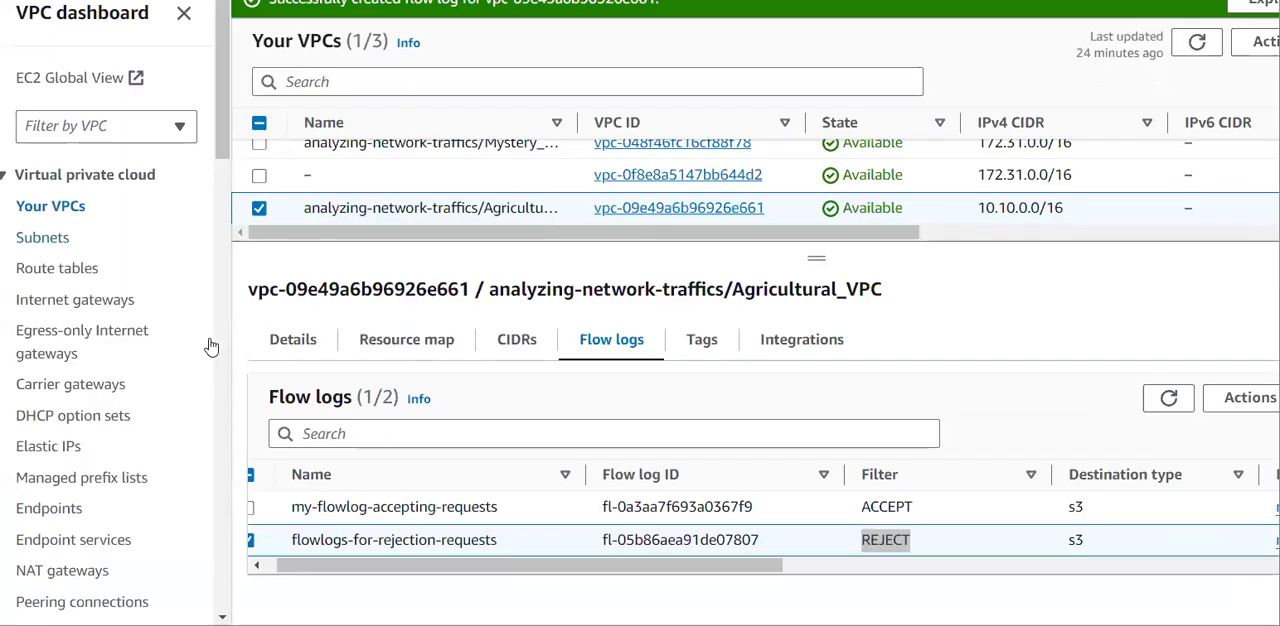
pyautogui.click(42, 237)
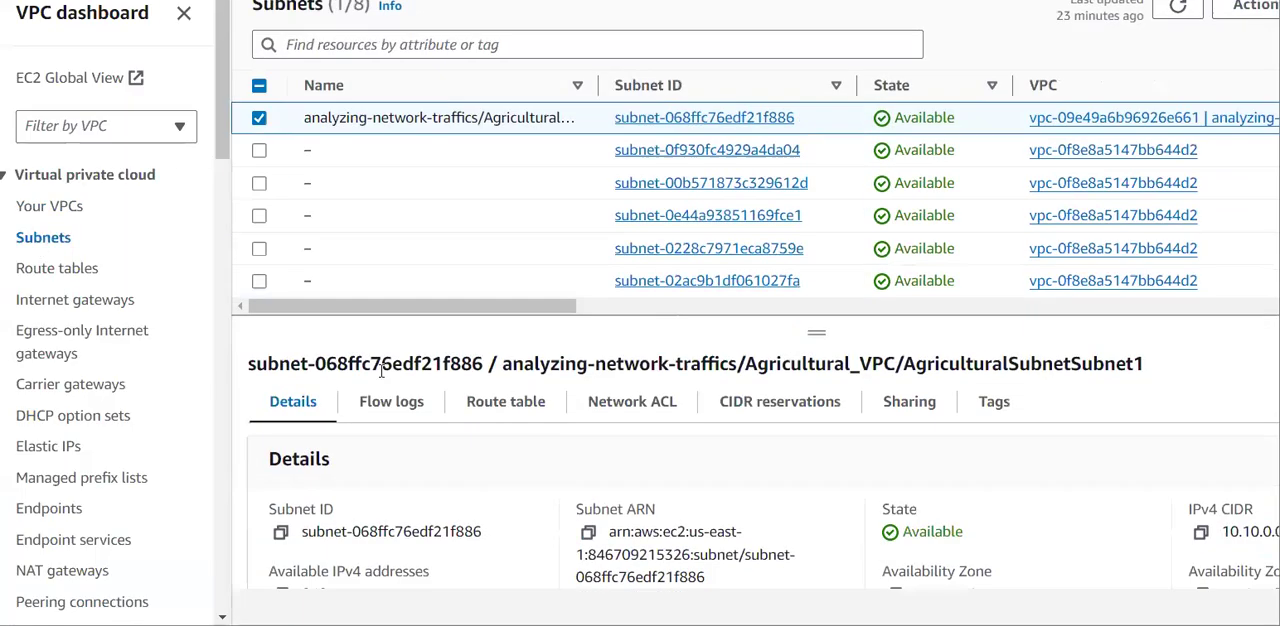
pyautogui.click(641, 405)
pyautogui.scroll(-1, 573, 497)
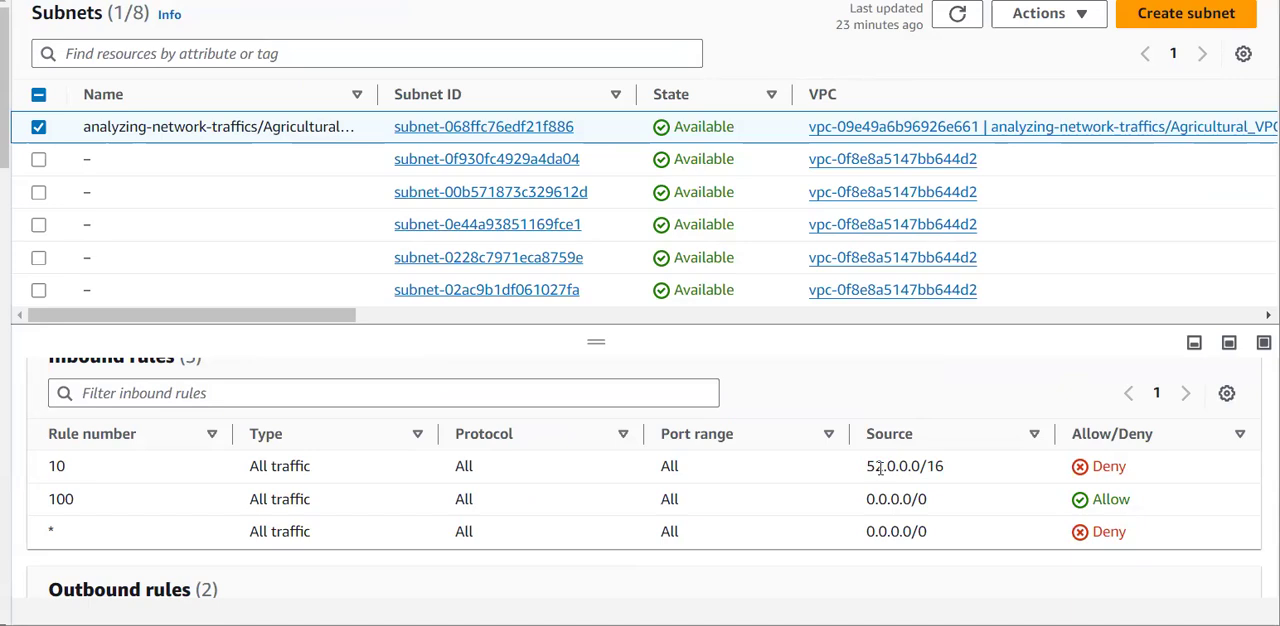
pyautogui.moveTo(882, 465); pyautogui.dragTo(868, 466)
pyautogui.click(892, 490)
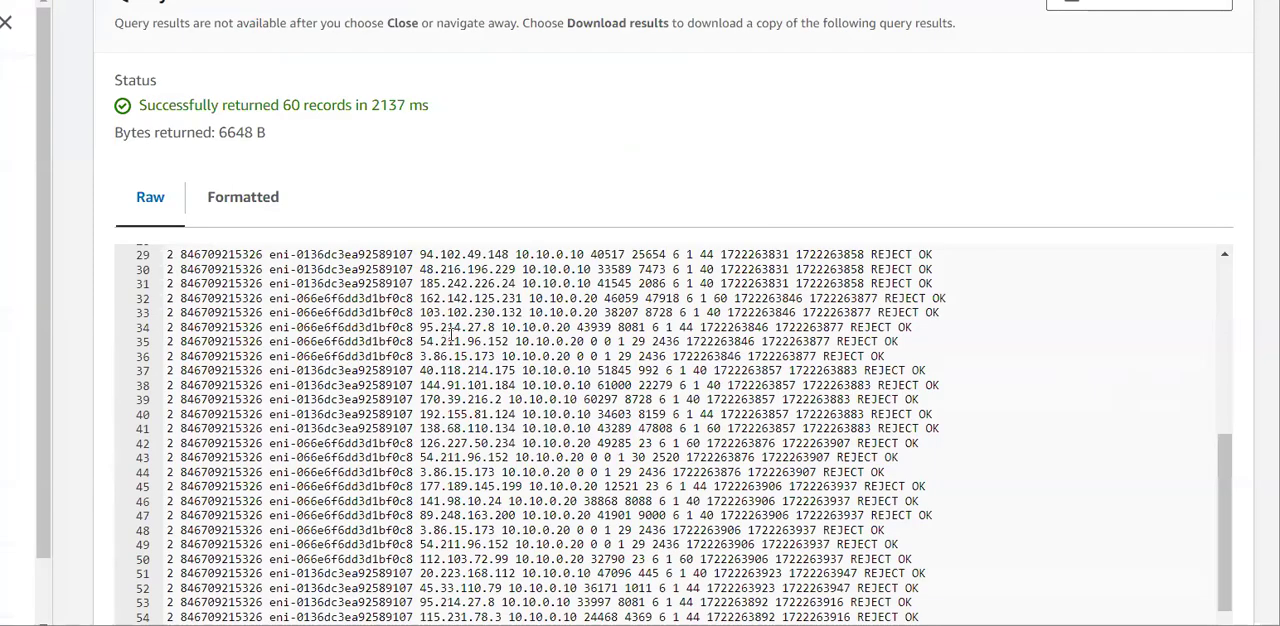
# Back in the S3 Select query results, look through the rejected records for source addresses starting with 52.
pyautogui.scroll(4, 451, 330)
pyautogui.scroll(5, 451, 334)
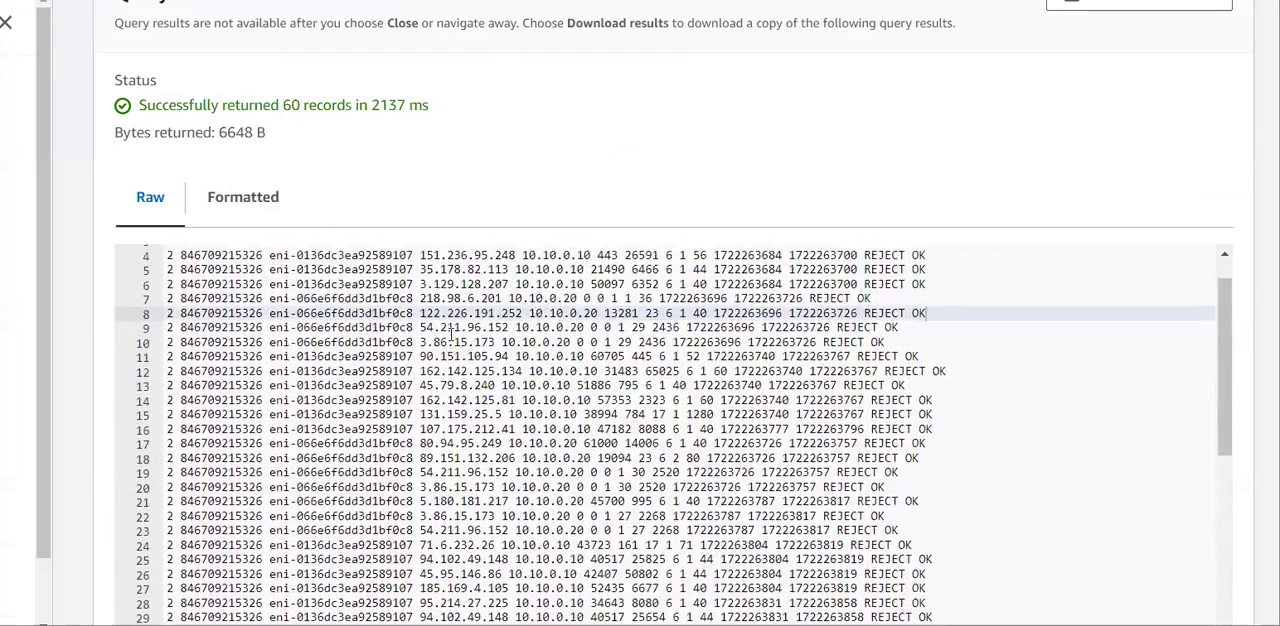
pyautogui.scroll(2, 451, 334)
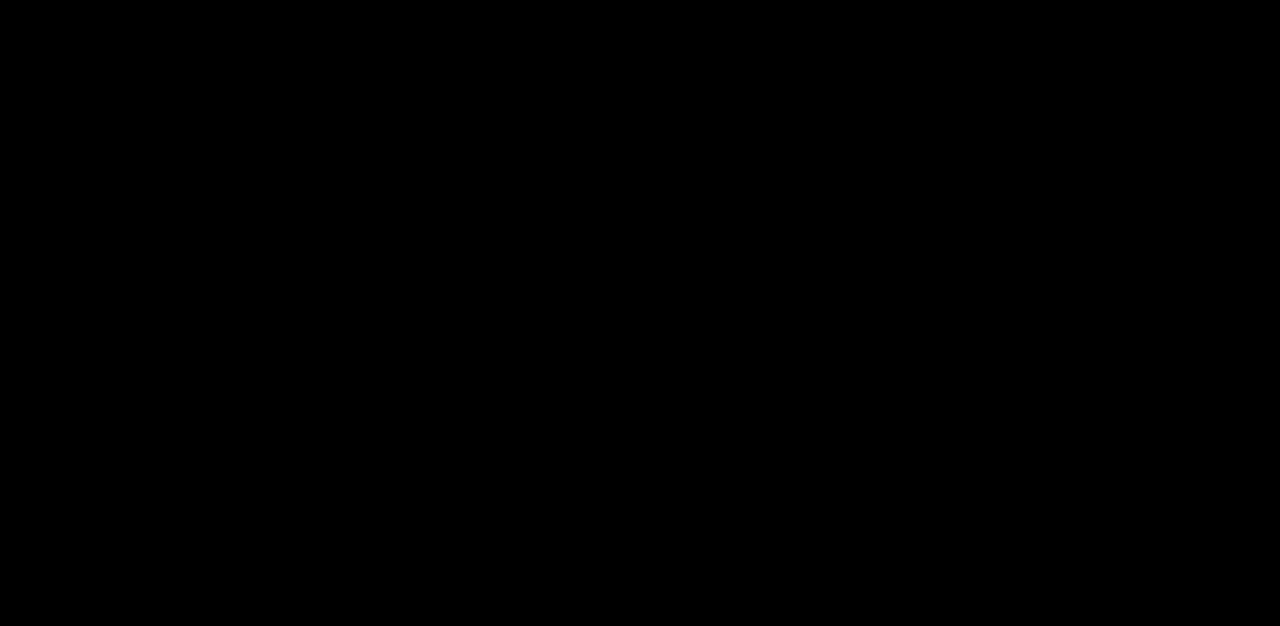
pyautogui.scroll(-2, 484, 275)
pyautogui.scroll(2, 484, 275)
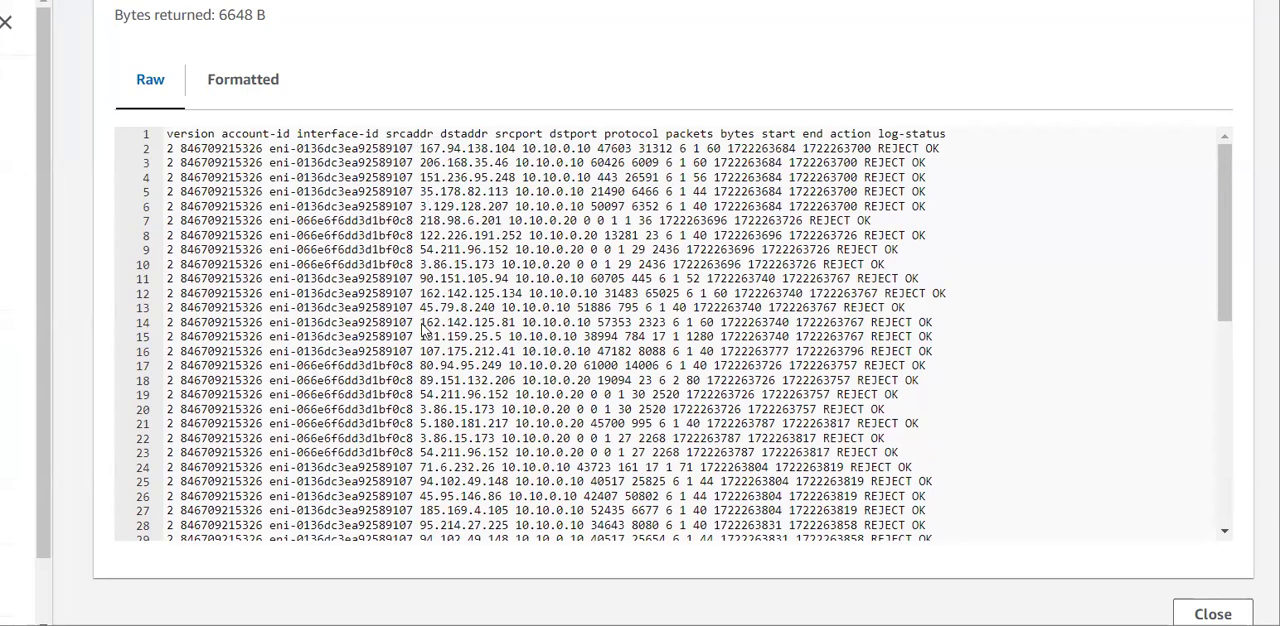
pyautogui.scroll(-1, 424, 308)
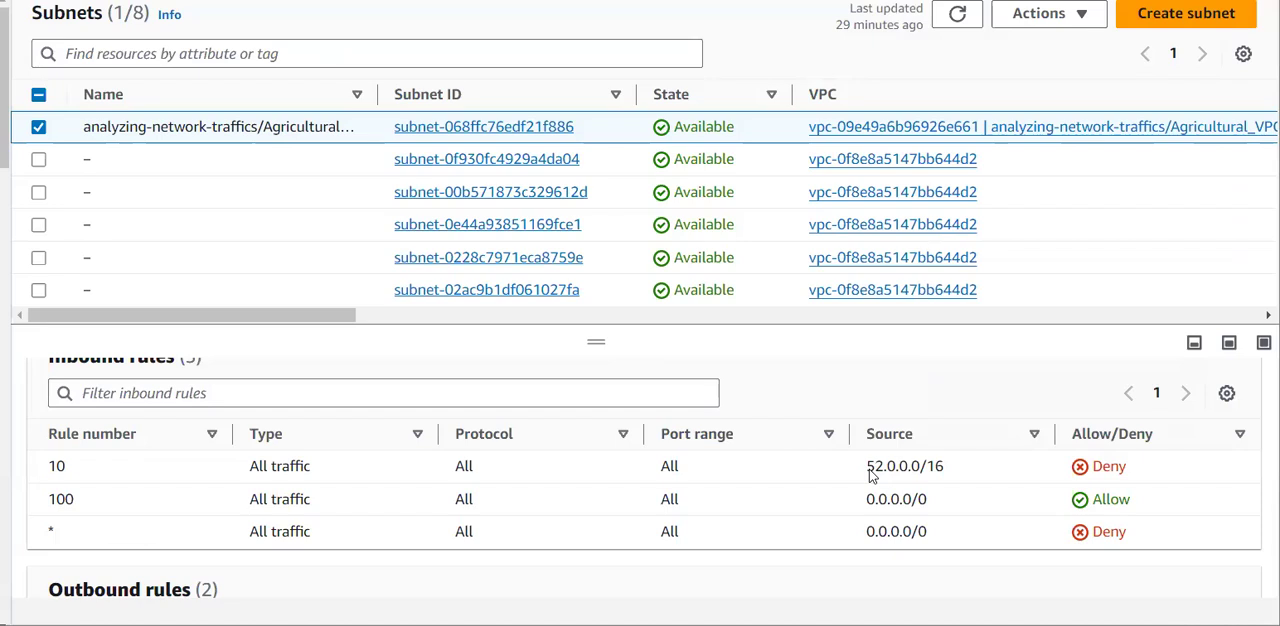
# Recheck the 52.0.0.0/16 source of the deny rule in the network ACL and scan the query results again for matching source addresses.
pyautogui.moveTo(867, 467); pyautogui.dragTo(945, 472)
pyautogui.click(945, 474)
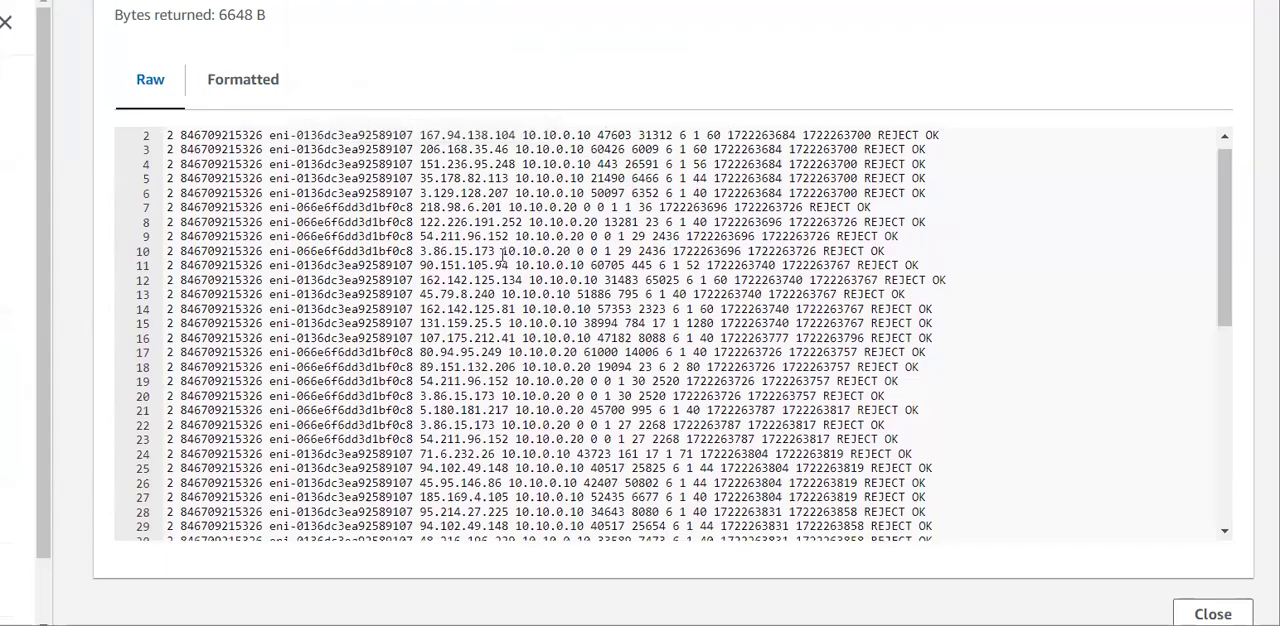
pyautogui.scroll(2, 503, 255)
pyautogui.scroll(-4, 503, 256)
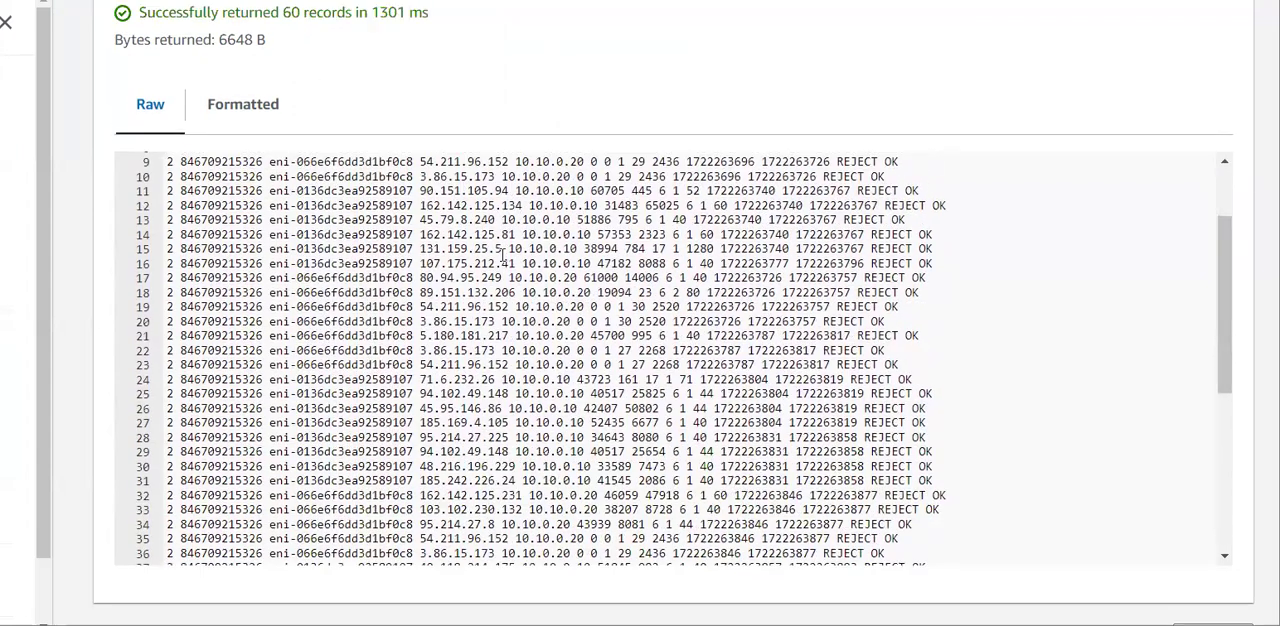
pyautogui.scroll(-4, 502, 258)
pyautogui.scroll(10, 502, 257)
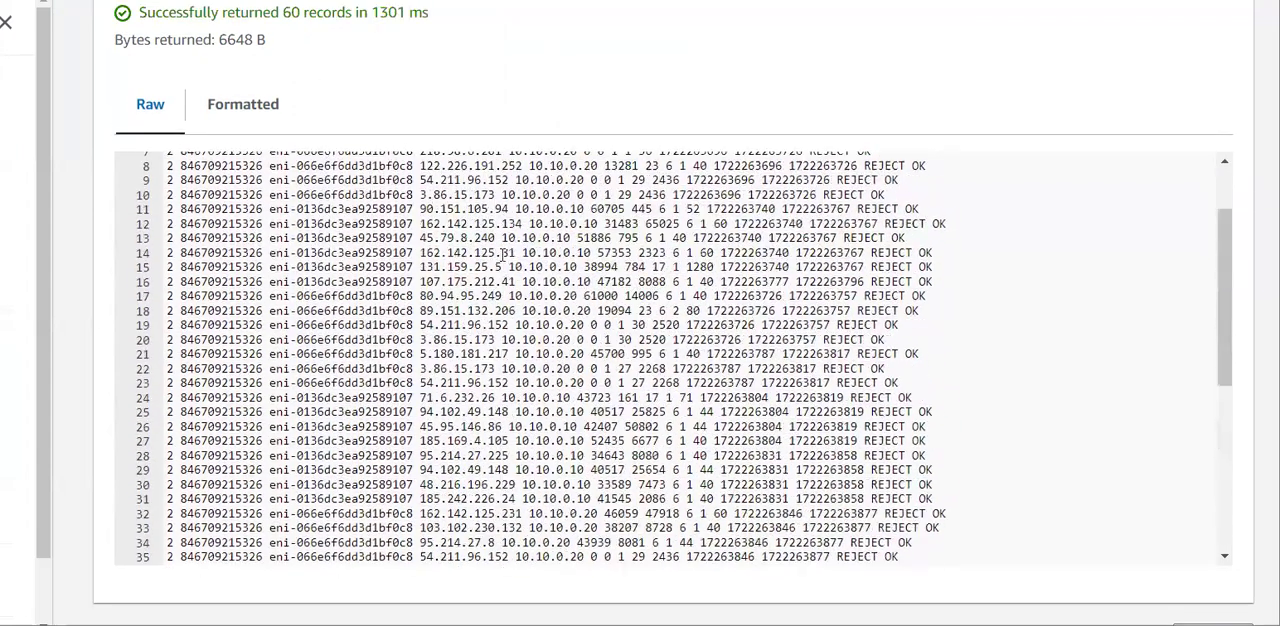
pyautogui.scroll(10, 346, 160)
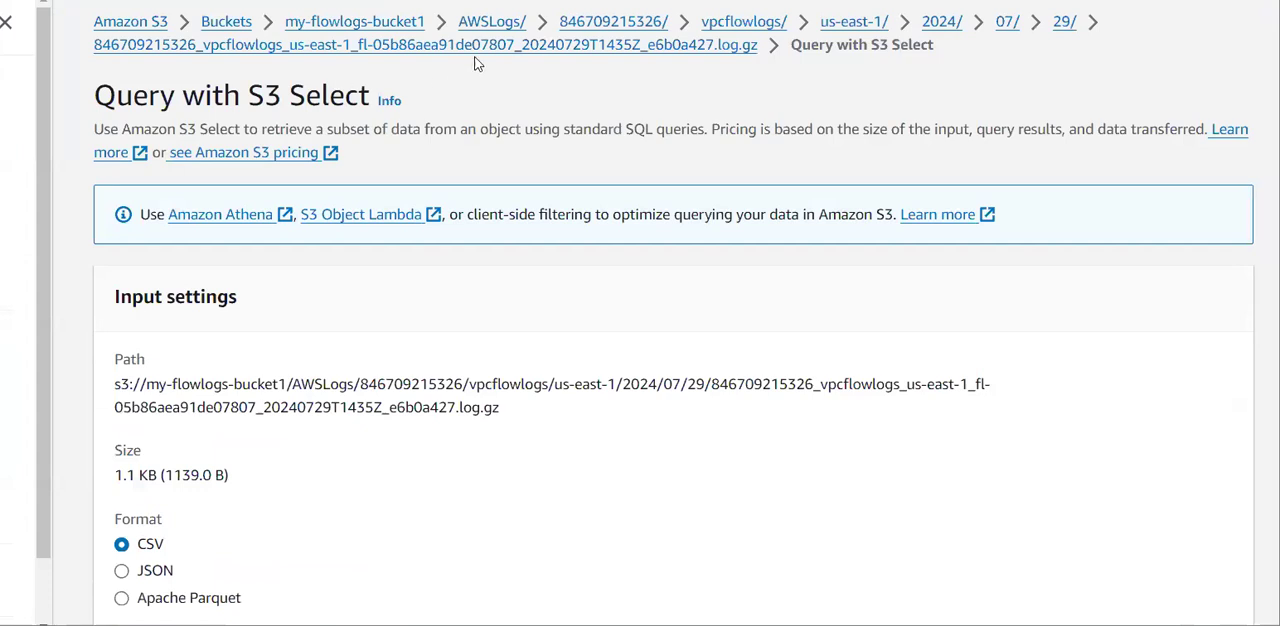
# Return to the 29 folder, download the log file containing fl-05b86aea91de07807, and open the log from the archive in WinRAR.
pyautogui.click(1062, 24)
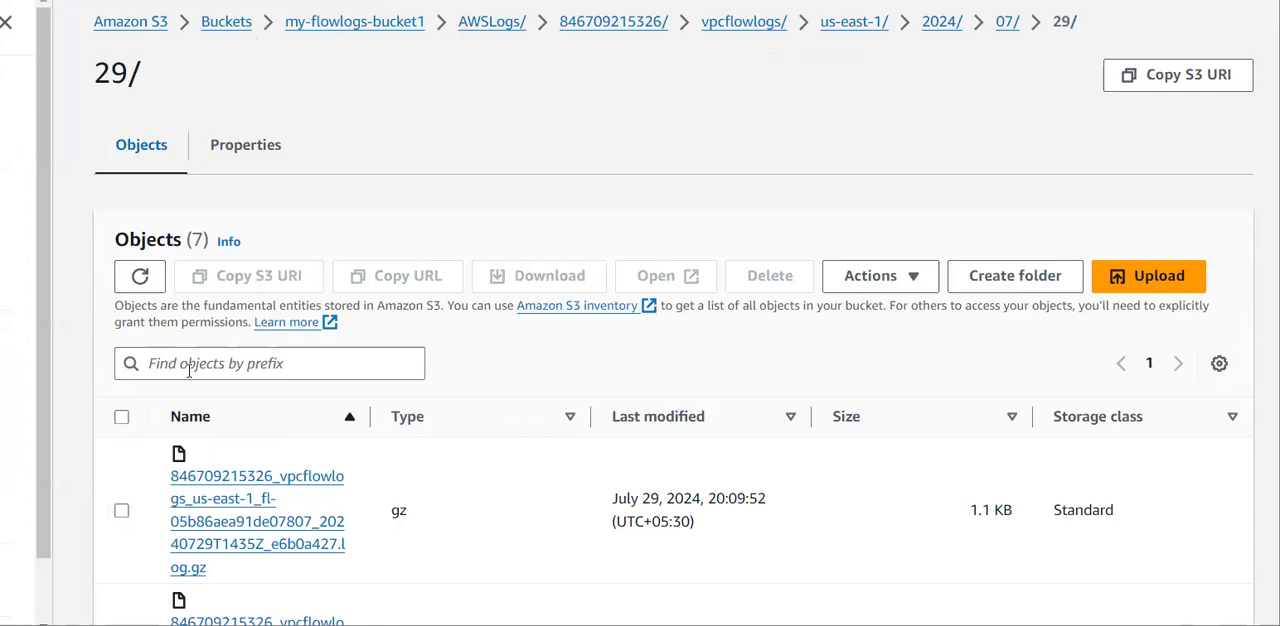
pyautogui.click(115, 505)
pyautogui.click(503, 284)
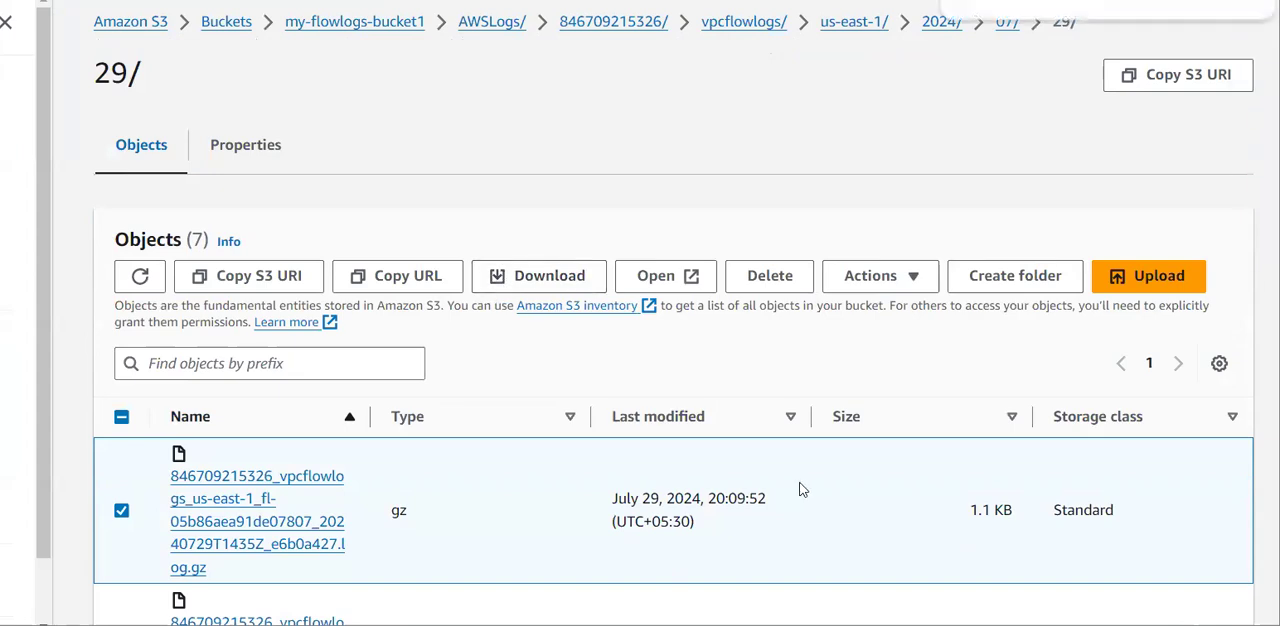
pyautogui.click(992, 3)
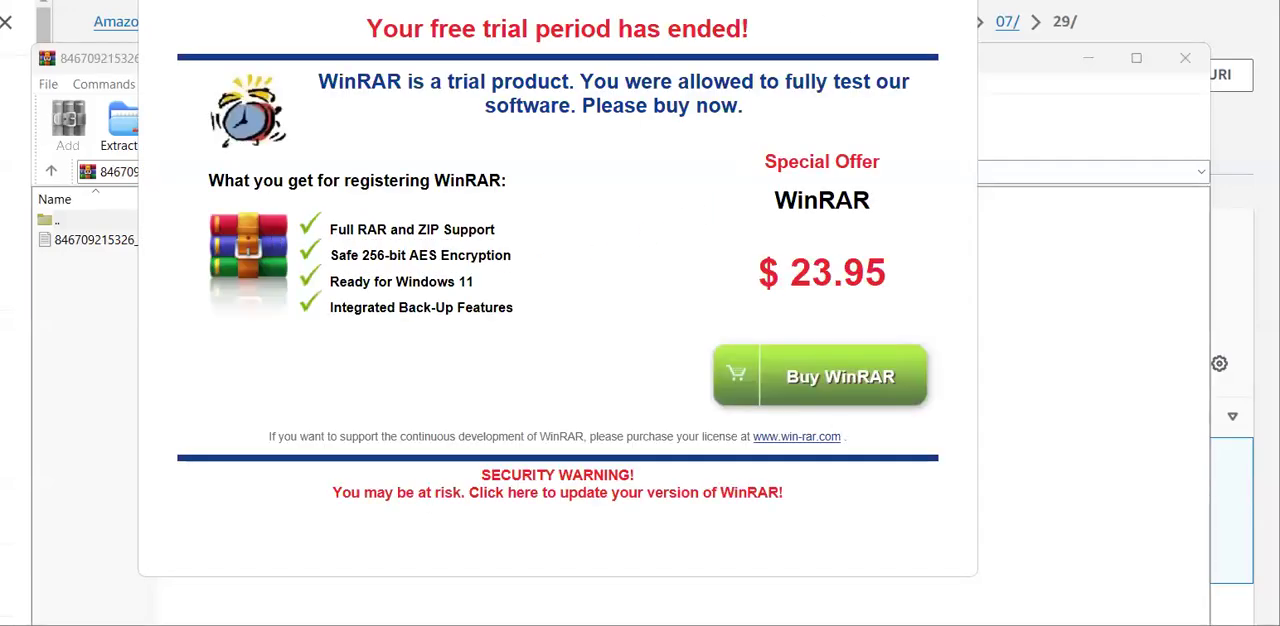
pyautogui.press('Escape')
pyautogui.click(221, 244)
pyautogui.doubleClick(221, 244)
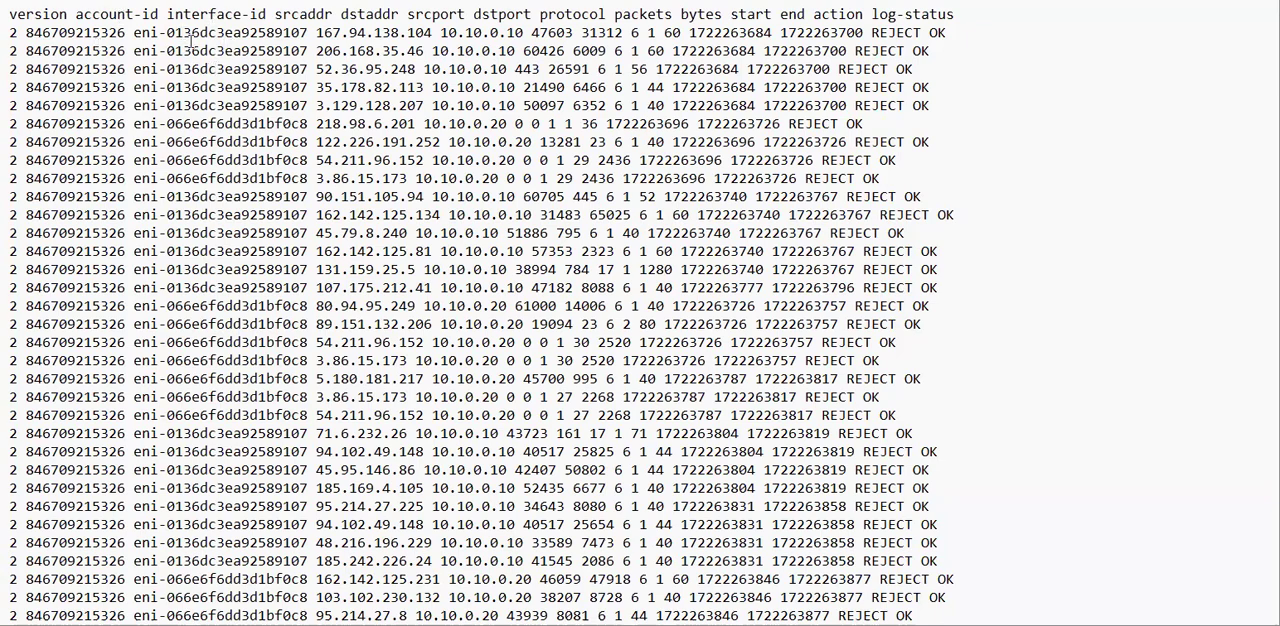
# In the opened log, examine the srcaddr column and the action recorded for source address 52.36.95.248.
pyautogui.moveTo(273, 18); pyautogui.dragTo(340, 14)
pyautogui.click(336, 14)
pyautogui.moveTo(318, 69); pyautogui.dragTo(424, 69)
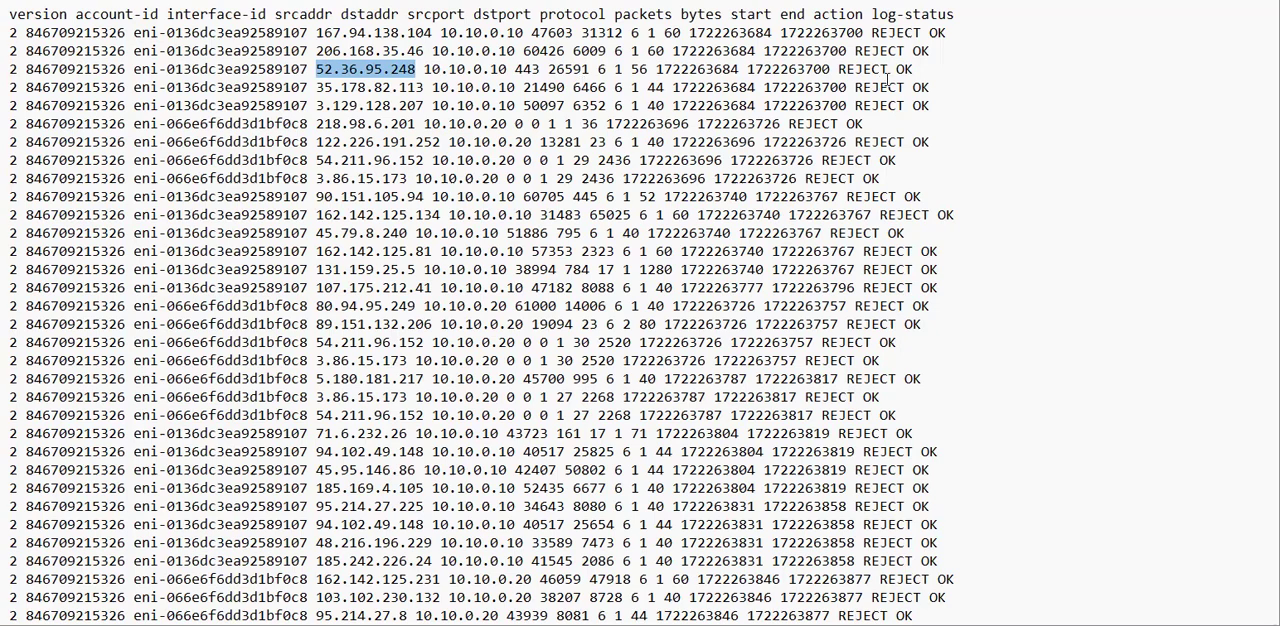
pyautogui.moveTo(889, 70); pyautogui.dragTo(838, 69)
pyautogui.click(839, 69)
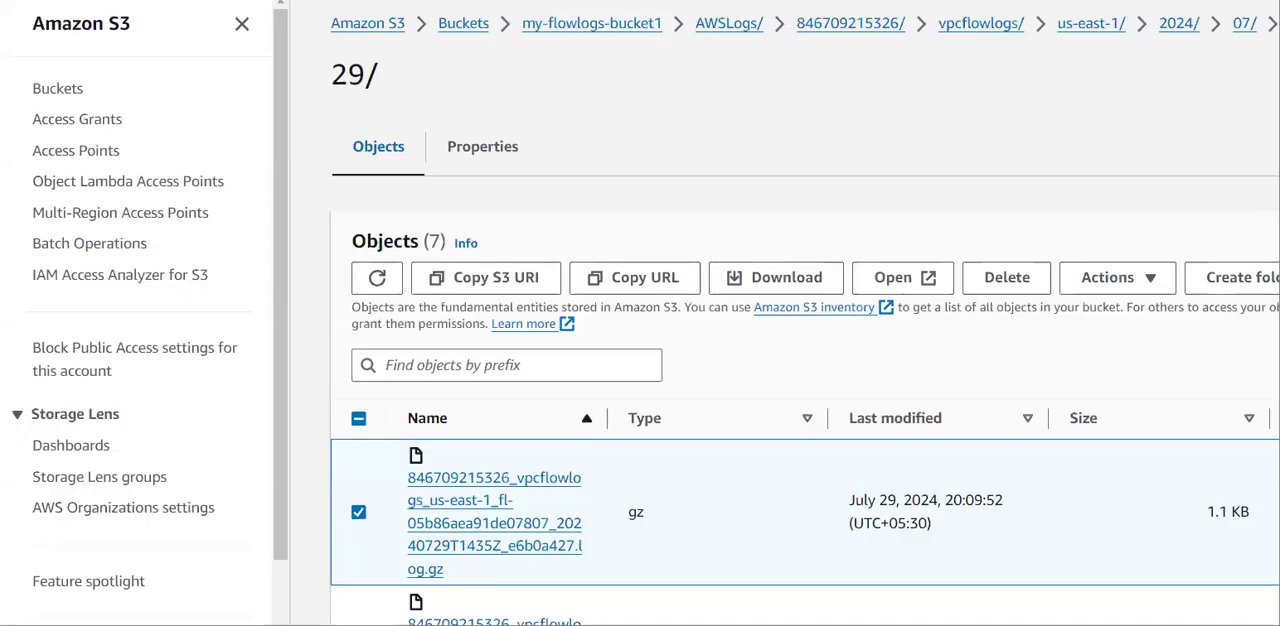
# Return to the VPC console and review the inbound and outbound rules of AgriculturalSubnetSubnet1's network ACL.
pyautogui.click(555, 1)
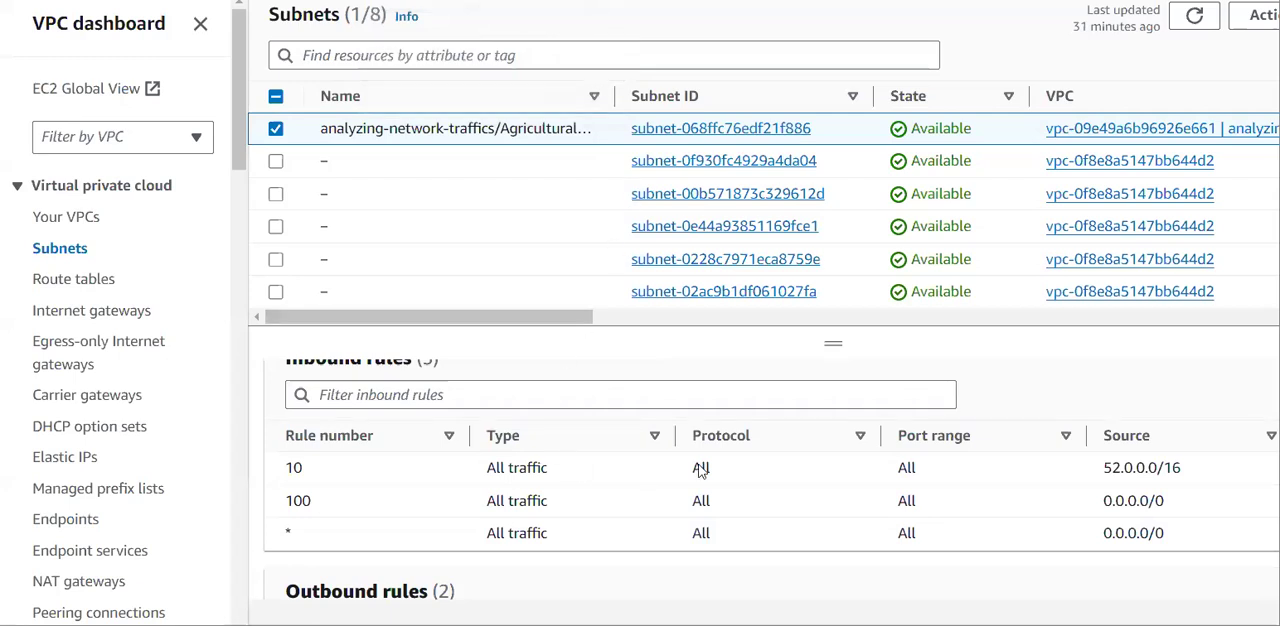
pyautogui.scroll(3, 524, 445)
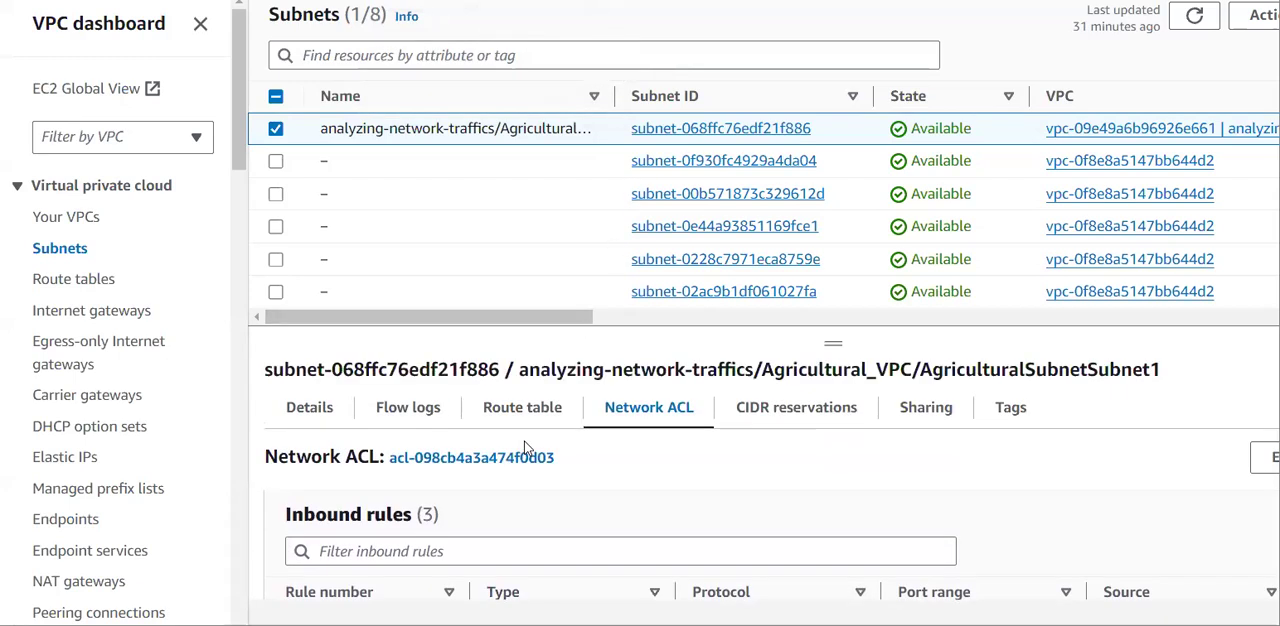
pyautogui.scroll(-1, 482, 502)
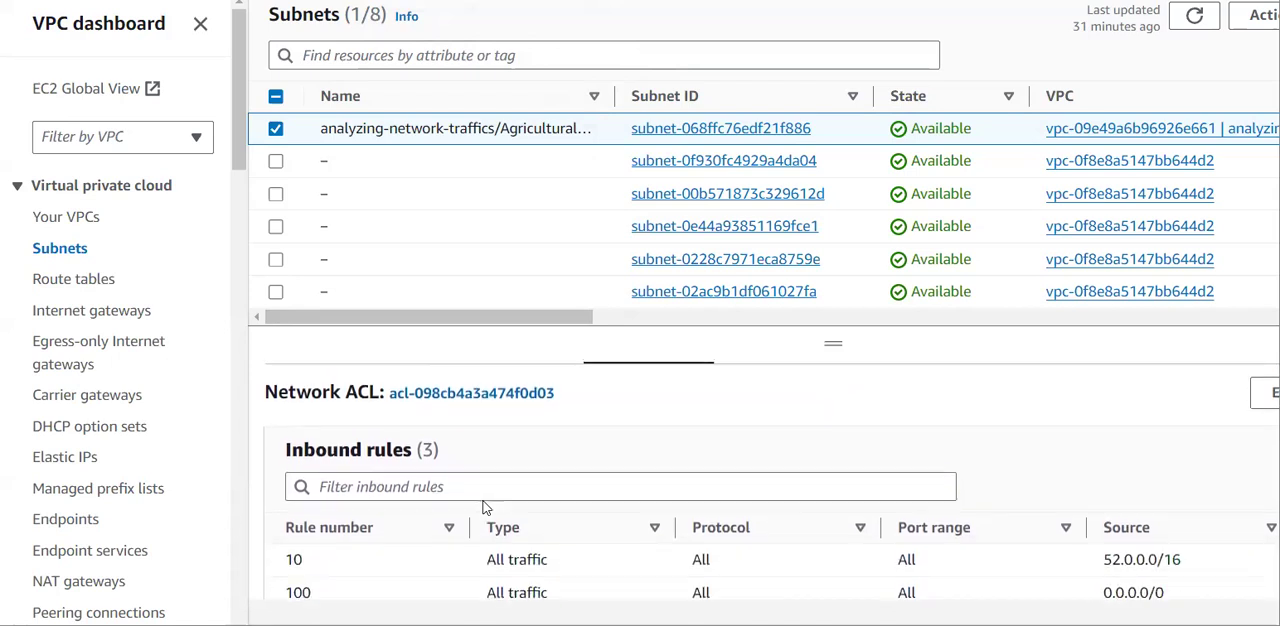
pyautogui.scroll(-1, 484, 507)
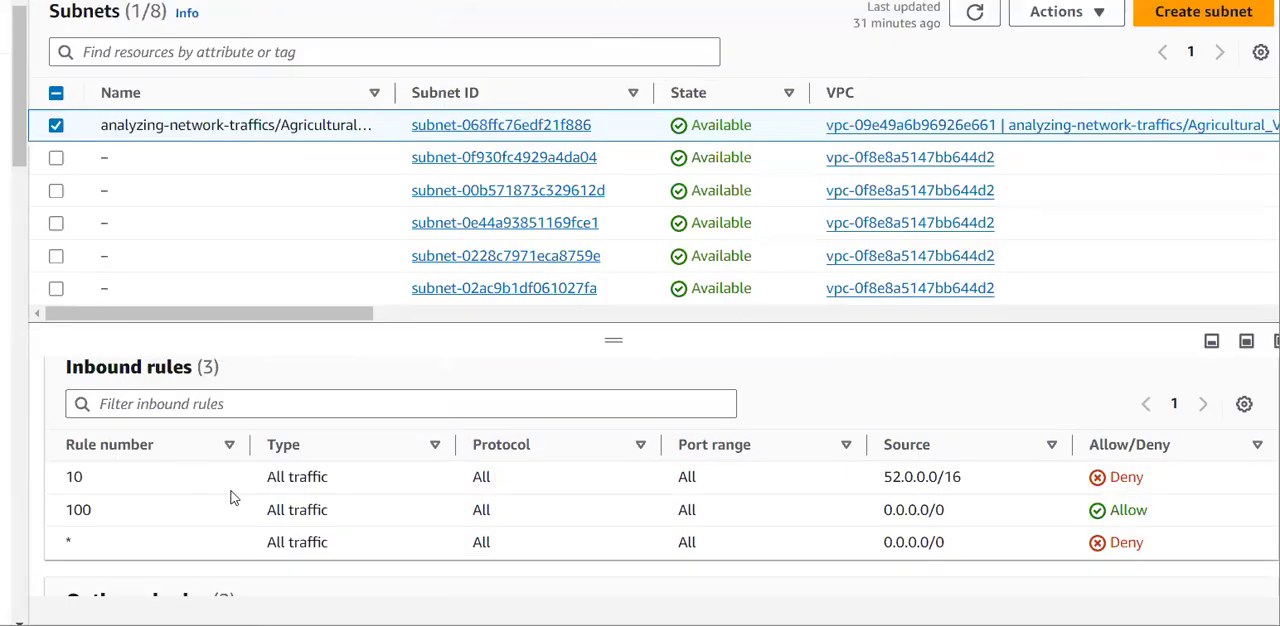
pyautogui.scroll(-2, 464, 500)
pyautogui.scroll(-1, 464, 500)
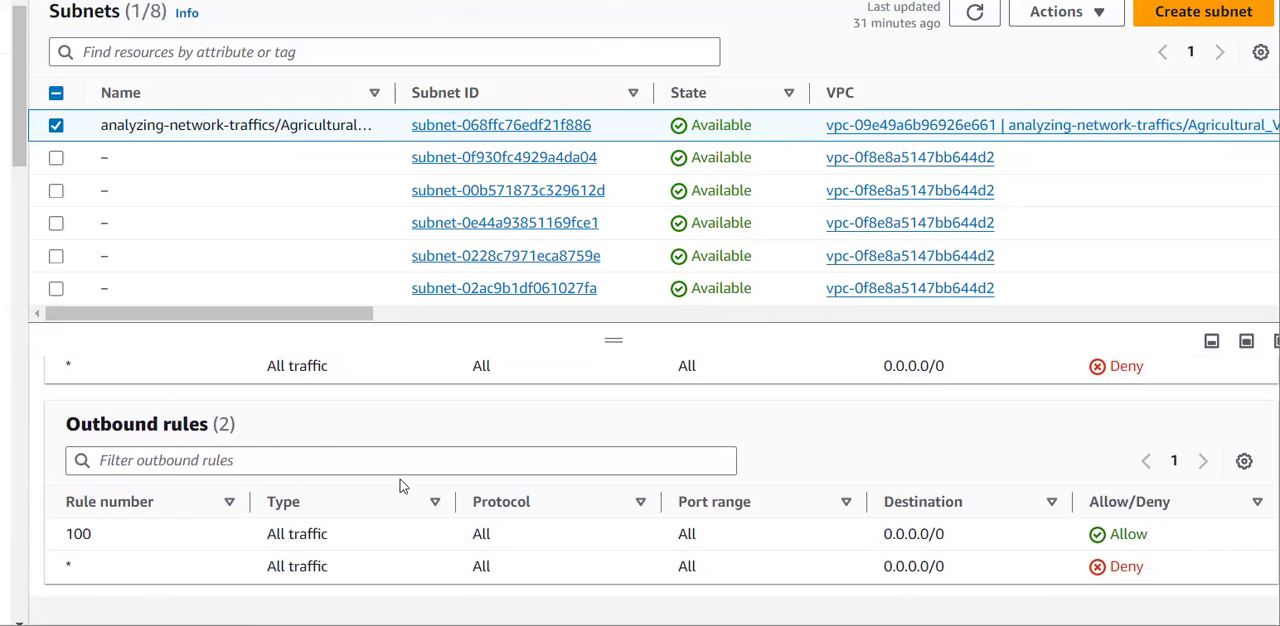
pyautogui.scroll(3, 565, 510)
pyautogui.scroll(4, 565, 510)
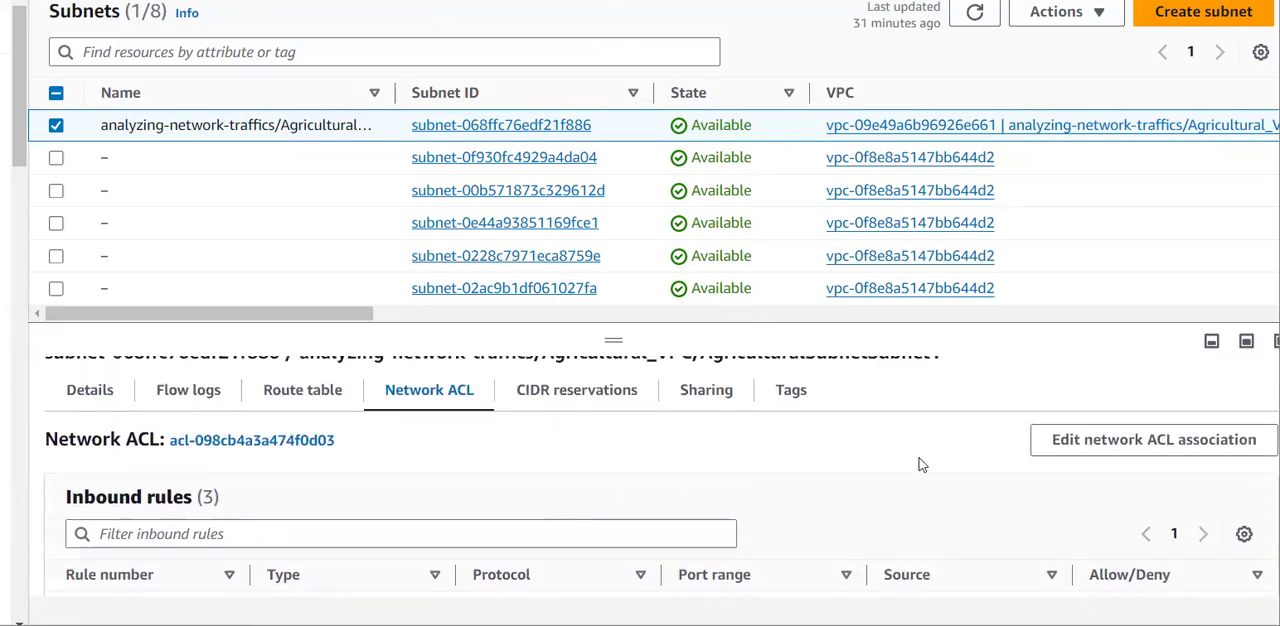
# Open the network ACL association settings of AgriculturalSubnetSubnet1 and review the rules listed there.
pyautogui.click(1085, 449)
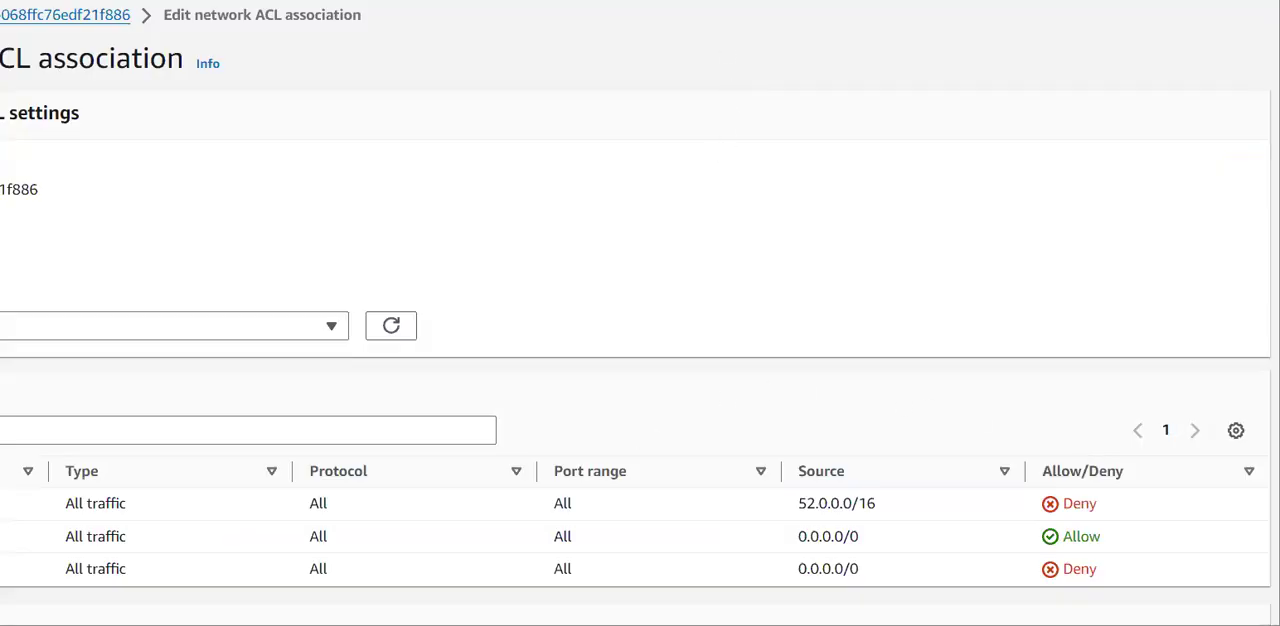
pyautogui.scroll(-3, 674, 237)
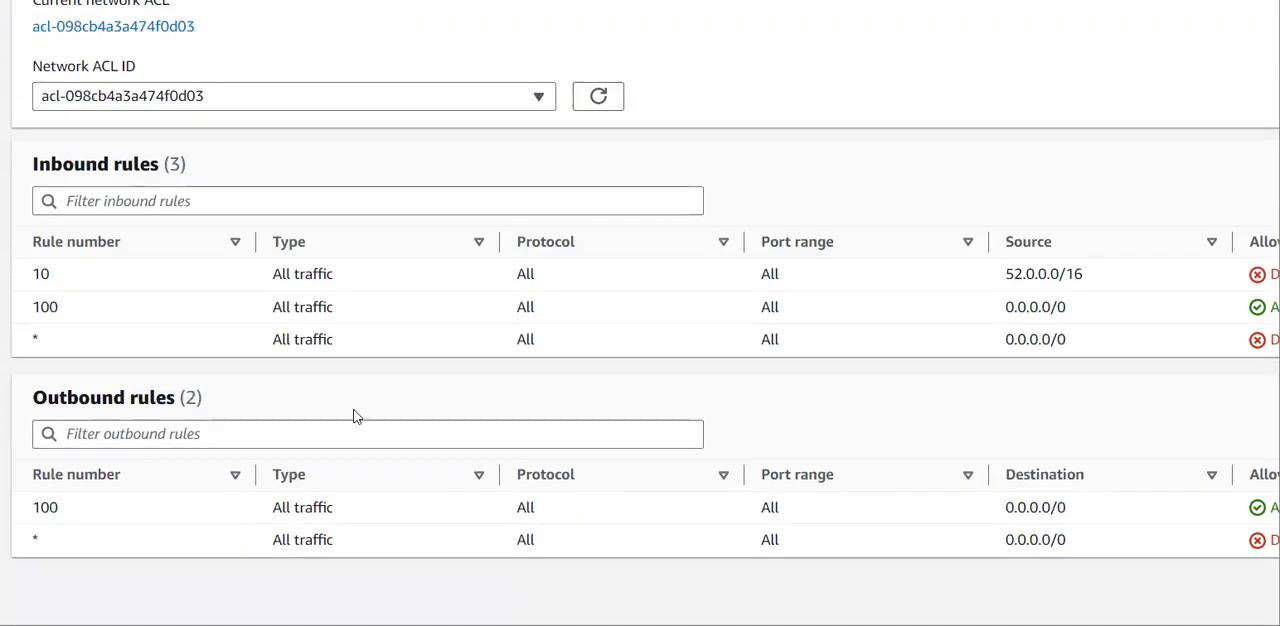
pyautogui.scroll(3, 508, 180)
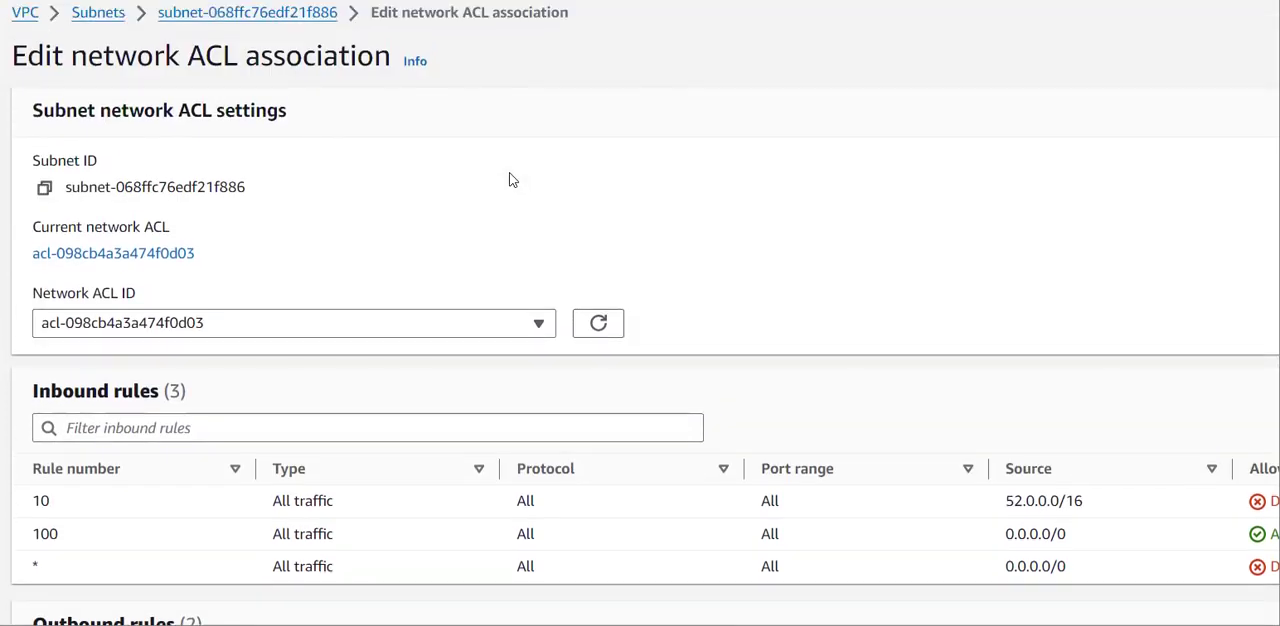
# From AgriculturalSubnetSubnet1, open its network ACL acl-098cb4a3a474f0d03 and start editing the ACL's outbound rules.
pyautogui.hscroll(-5, 585, 164)
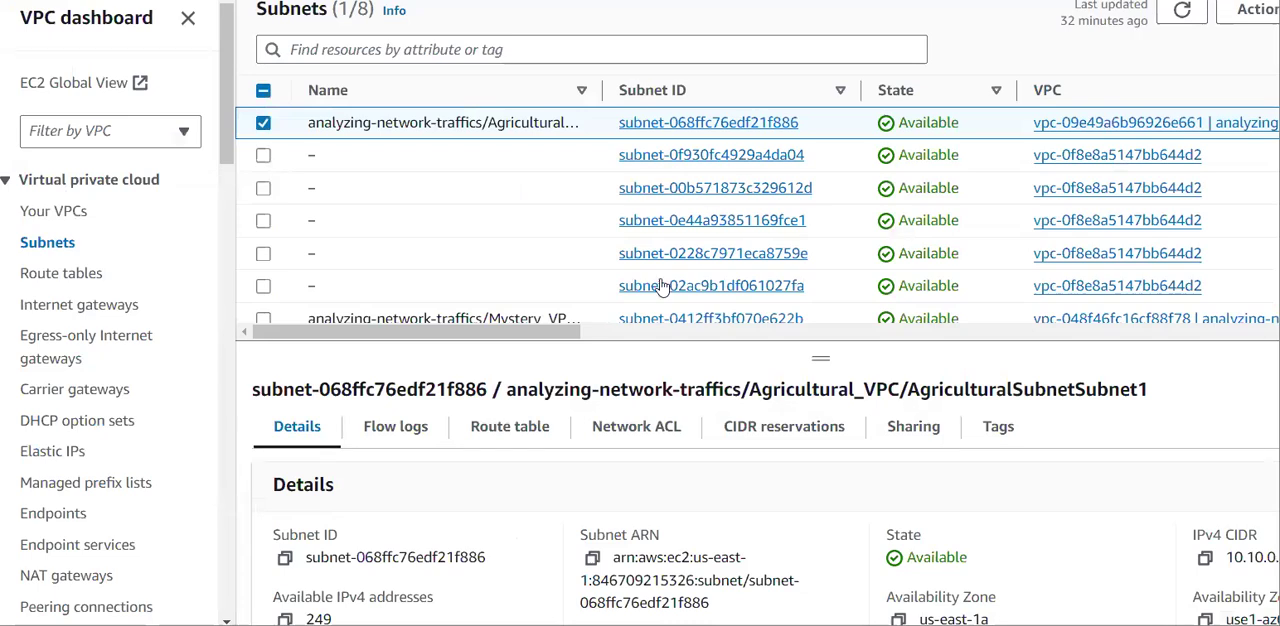
pyautogui.click(662, 436)
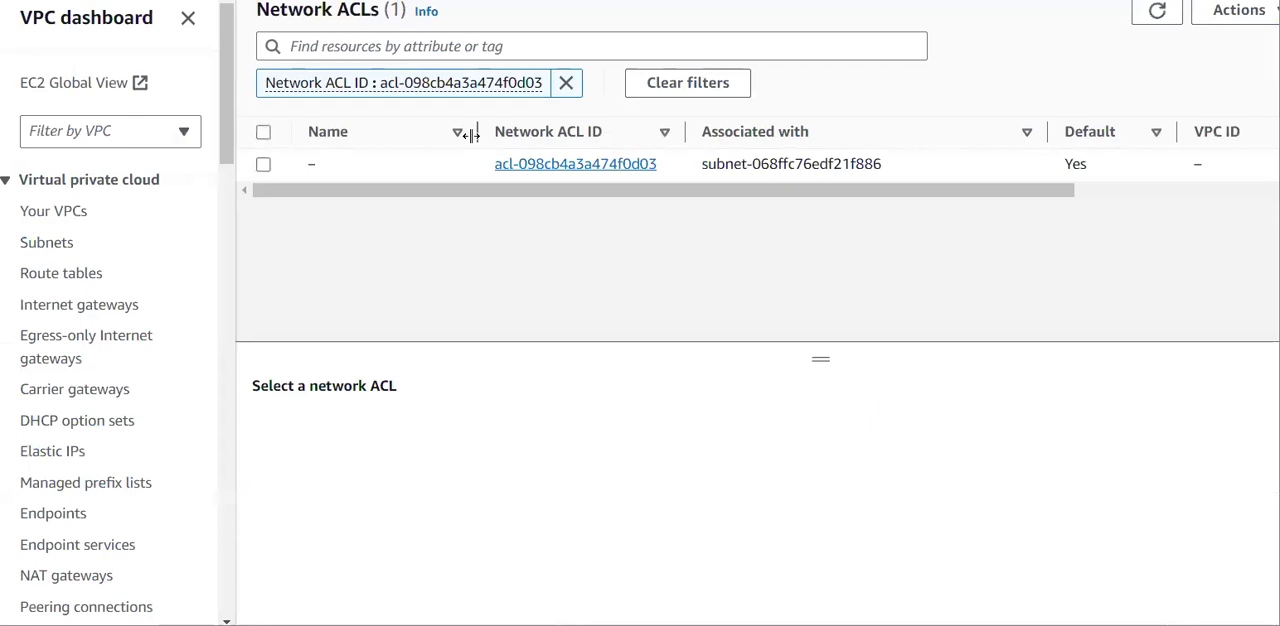
pyautogui.click(263, 164)
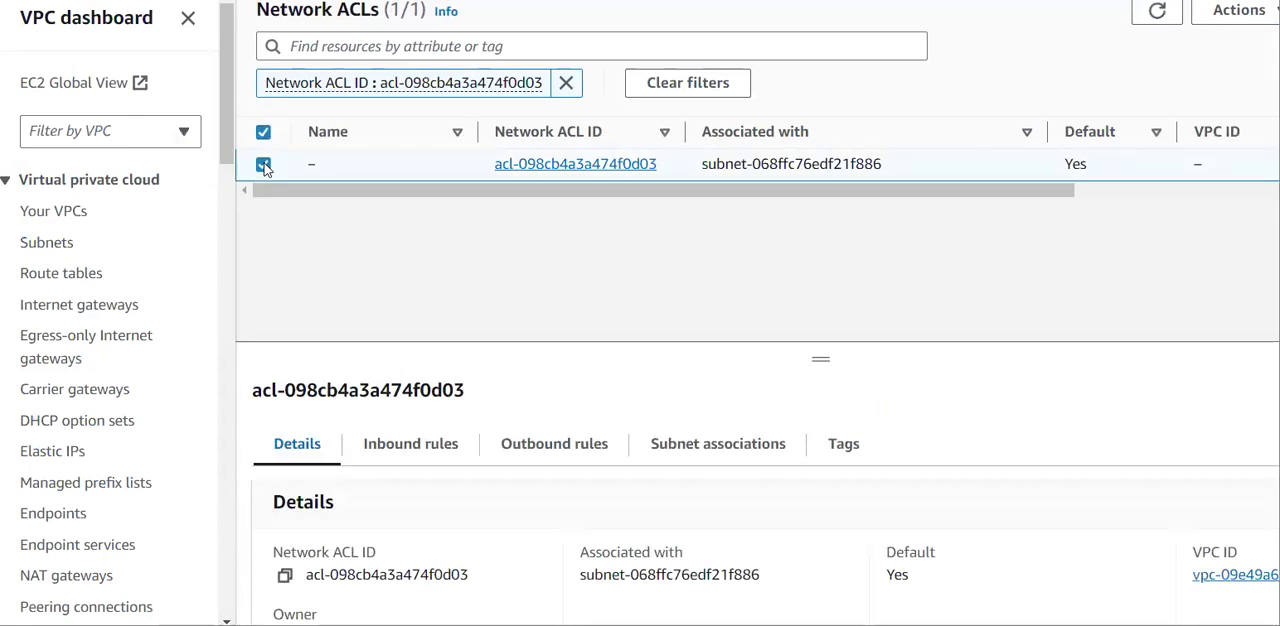
pyautogui.moveTo(819, 358); pyautogui.dragTo(827, 230)
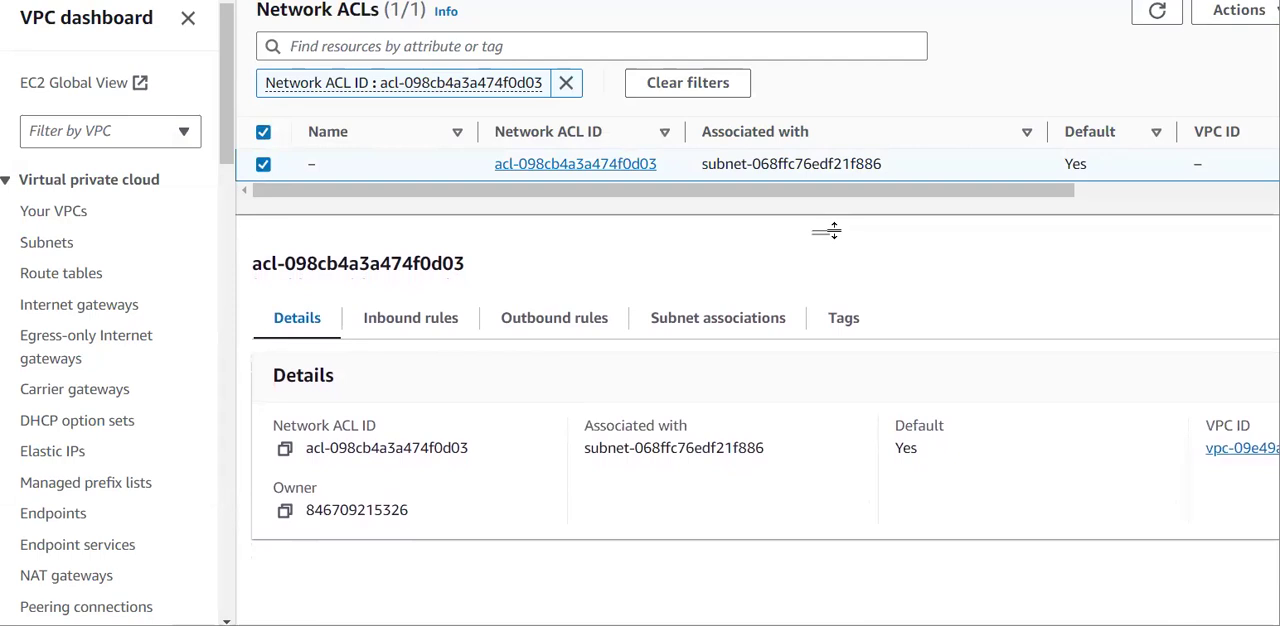
pyautogui.click(552, 320)
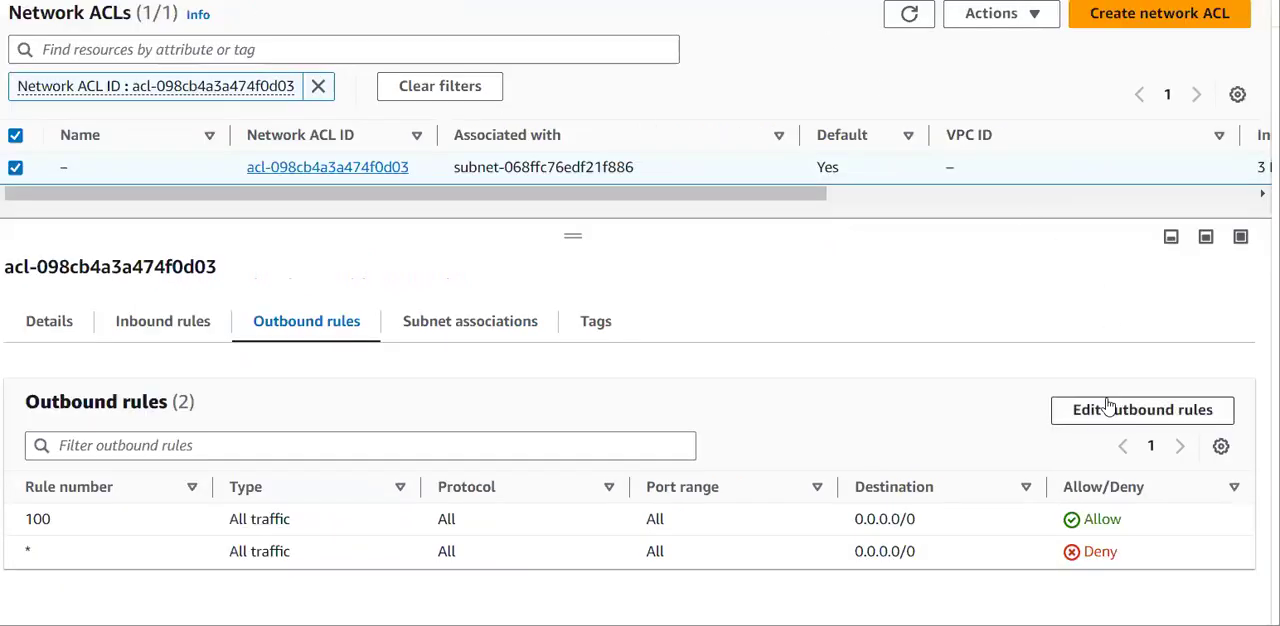
pyautogui.click(1106, 408)
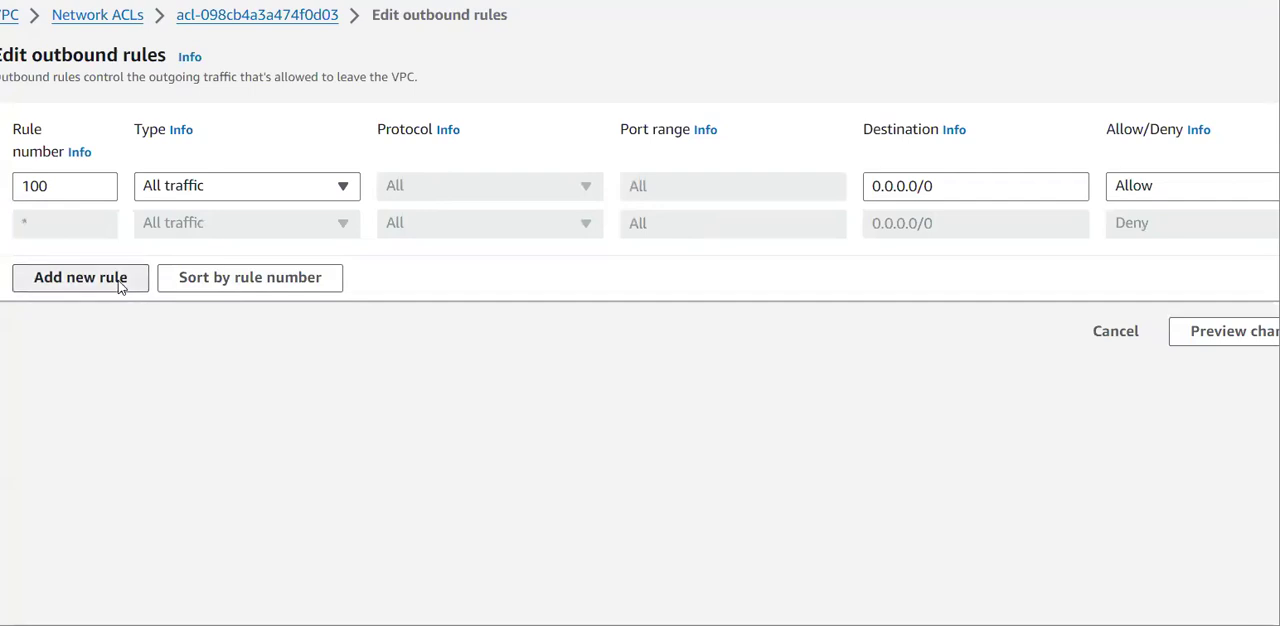
# Add a new outbound rule with rule number 10 and type All traffic.
pyautogui.click(119, 278)
pyautogui.click(77, 215)
pyautogui.write('10')
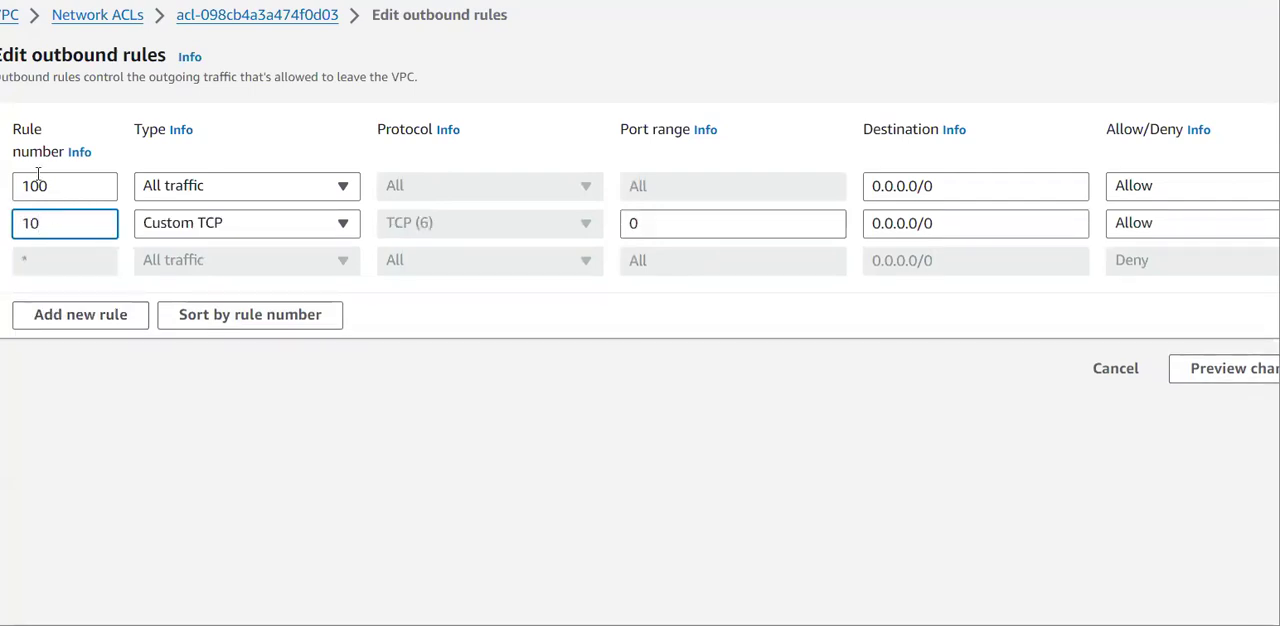
pyautogui.click(306, 221)
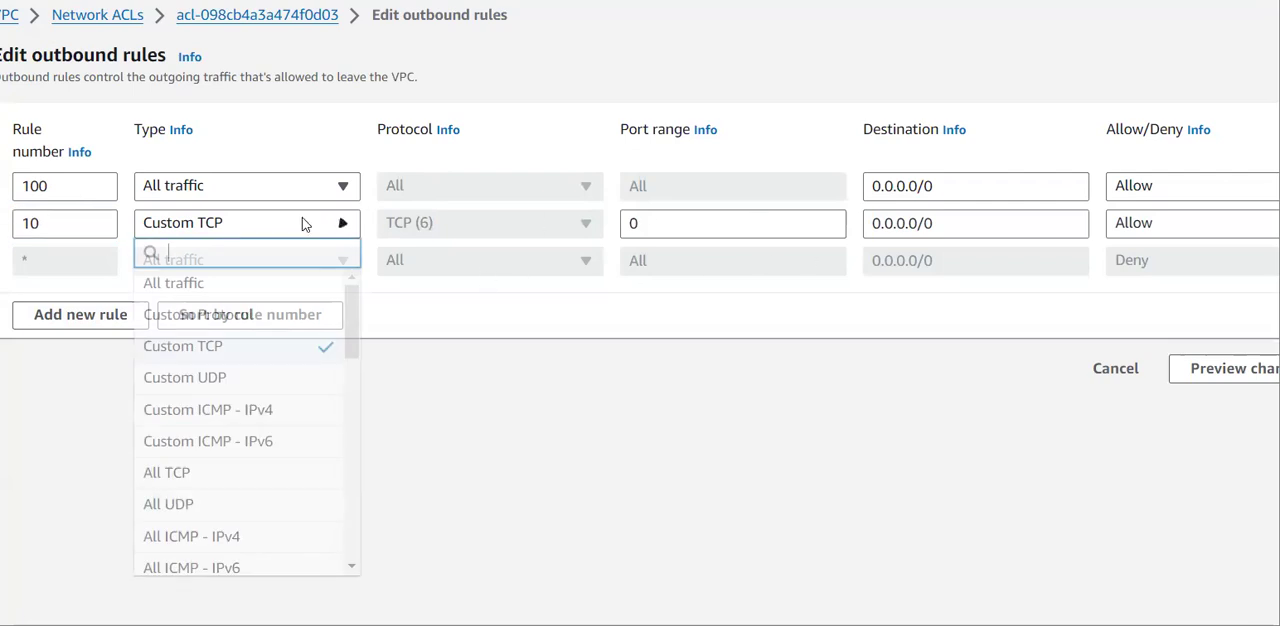
pyautogui.click(288, 285)
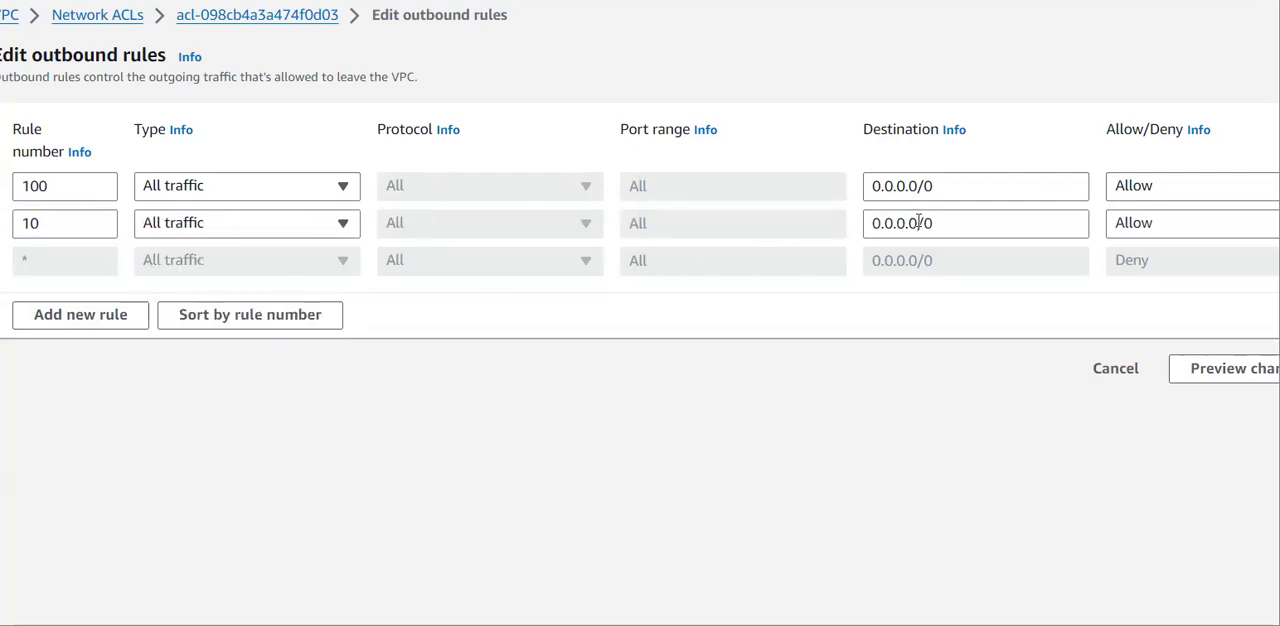
# Set outbound rule 10 to Deny with destination 10.0.0.0/16, save the changes, and show the ACL's outbound rules.
pyautogui.click(884, 223)
pyautogui.press('BackSpace')
pyautogui.write('52')
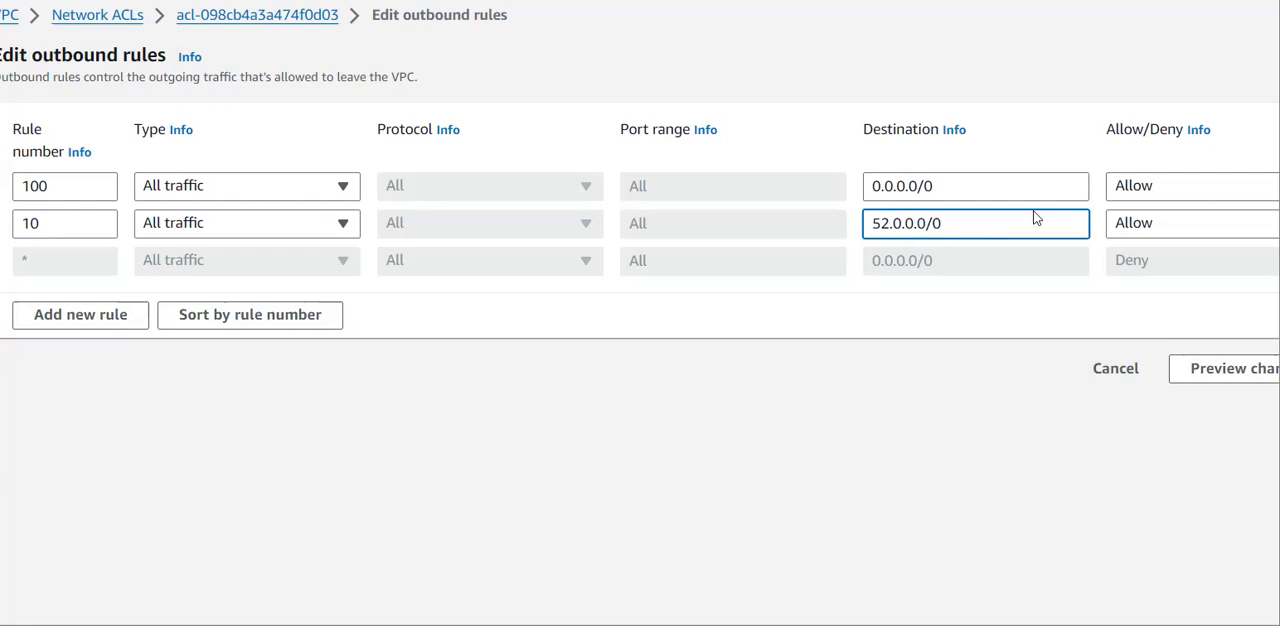
pyautogui.press('BackSpace')
pyautogui.press('BackSpace')
pyautogui.write('10')
pyautogui.press('Delete')
pyautogui.write('16')
pyautogui.click(1158, 238)
pyautogui.click(1157, 284)
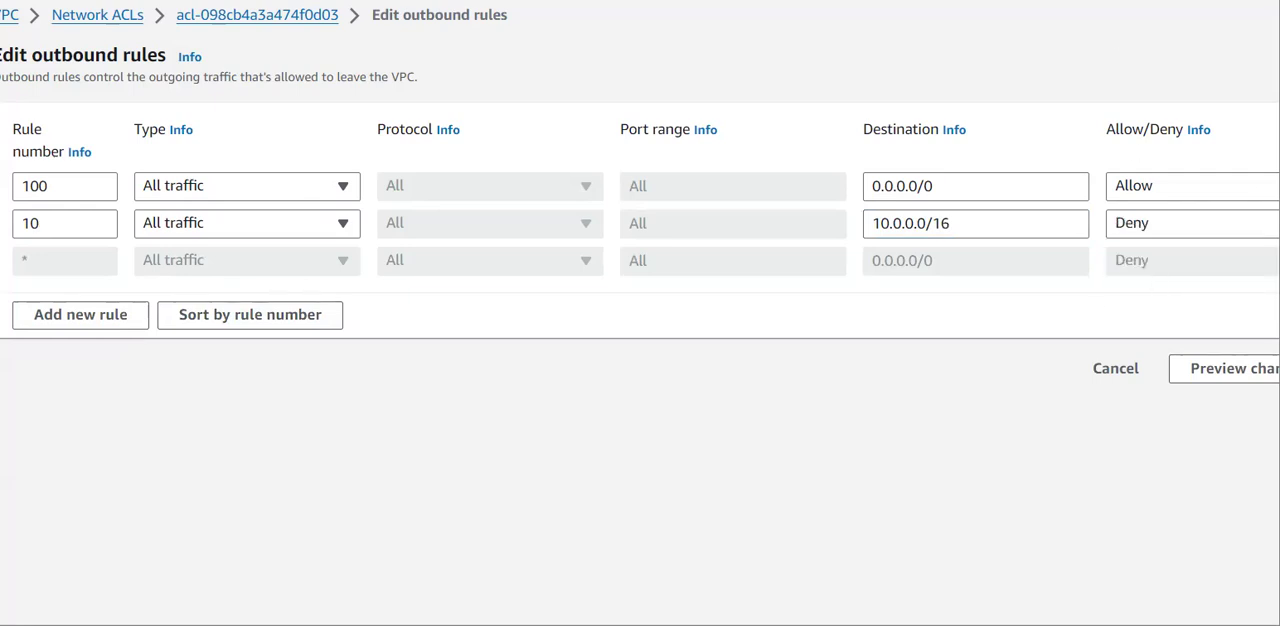
pyautogui.click(1185, 379)
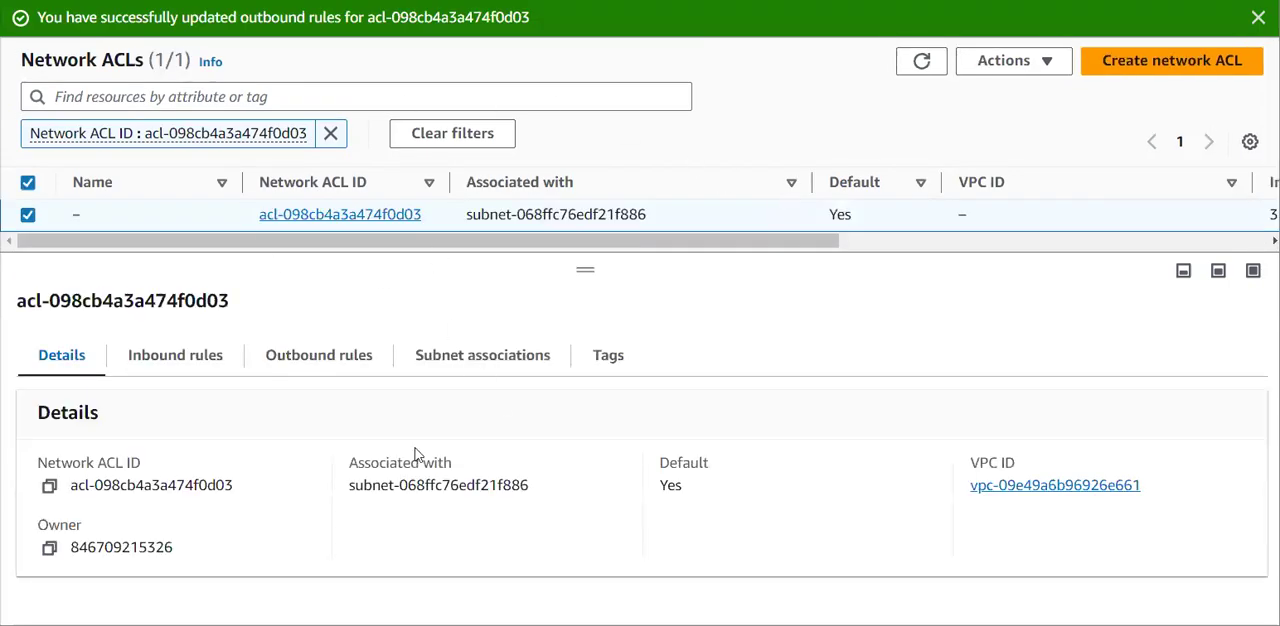
pyautogui.click(295, 375)
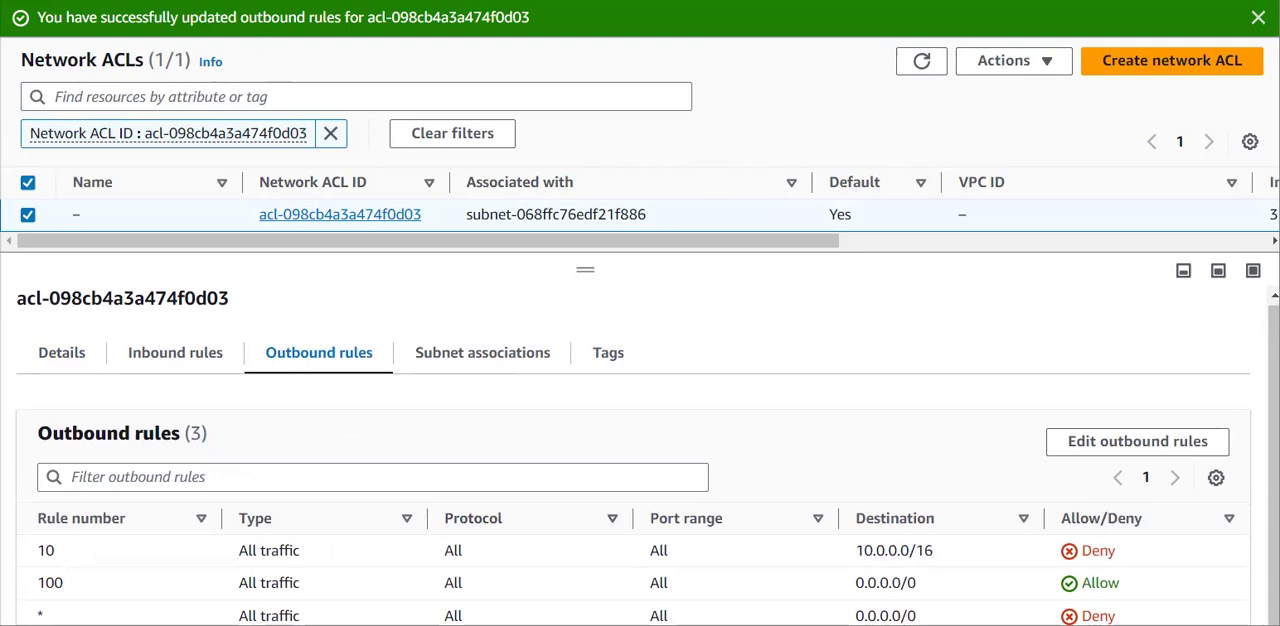
# Return to the subnets list, select AgriculturalSubnetSubnet1, and show the inbound and outbound rules of its network ACL.
pyautogui.hotkey('ctrl', 'shift', 'Tab')
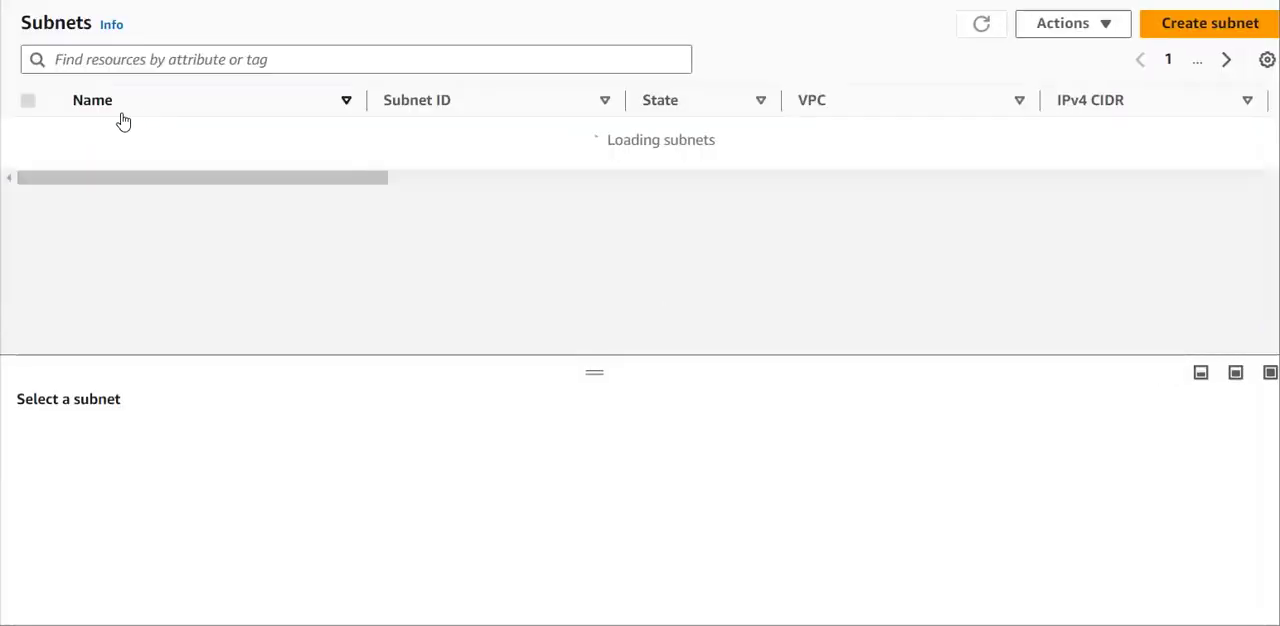
pyautogui.click(28, 137)
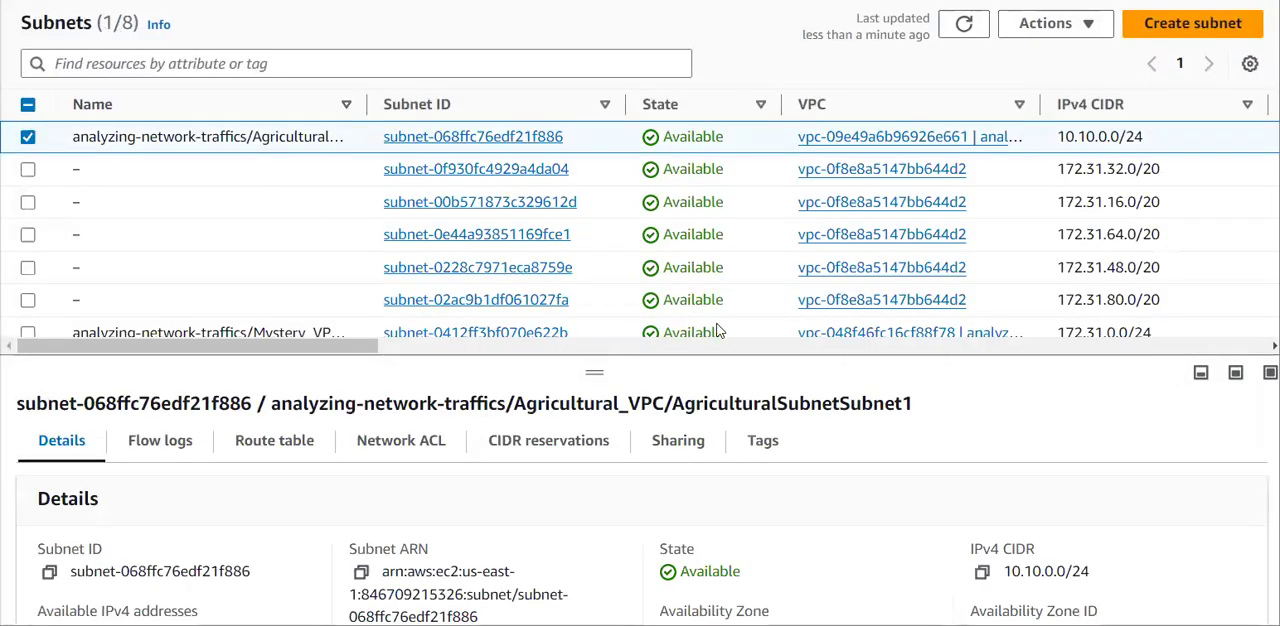
pyautogui.moveTo(593, 372); pyautogui.dragTo(594, 222)
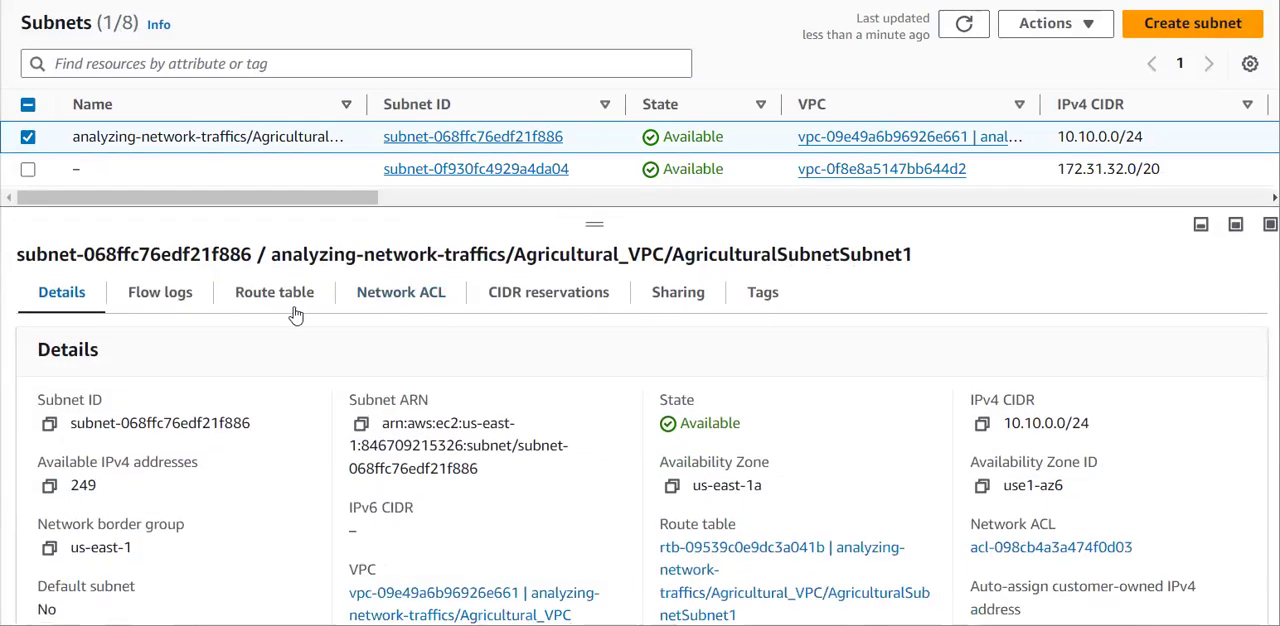
pyautogui.click(383, 291)
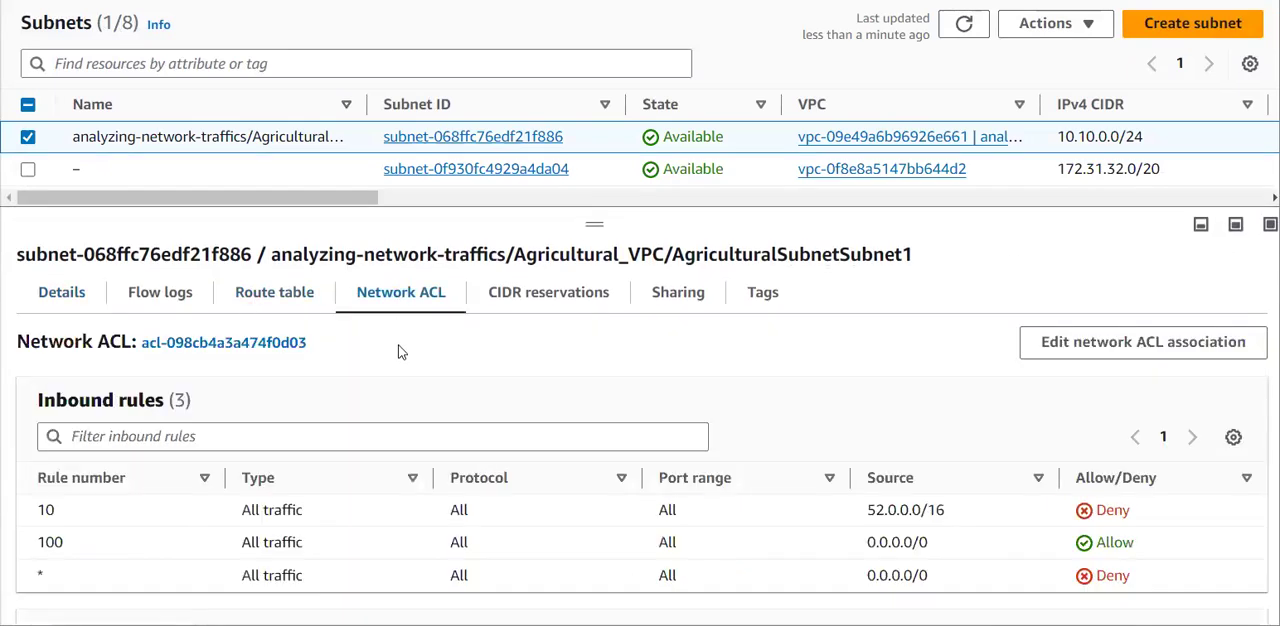
pyautogui.scroll(-1, 402, 438)
pyautogui.scroll(-4, 405, 440)
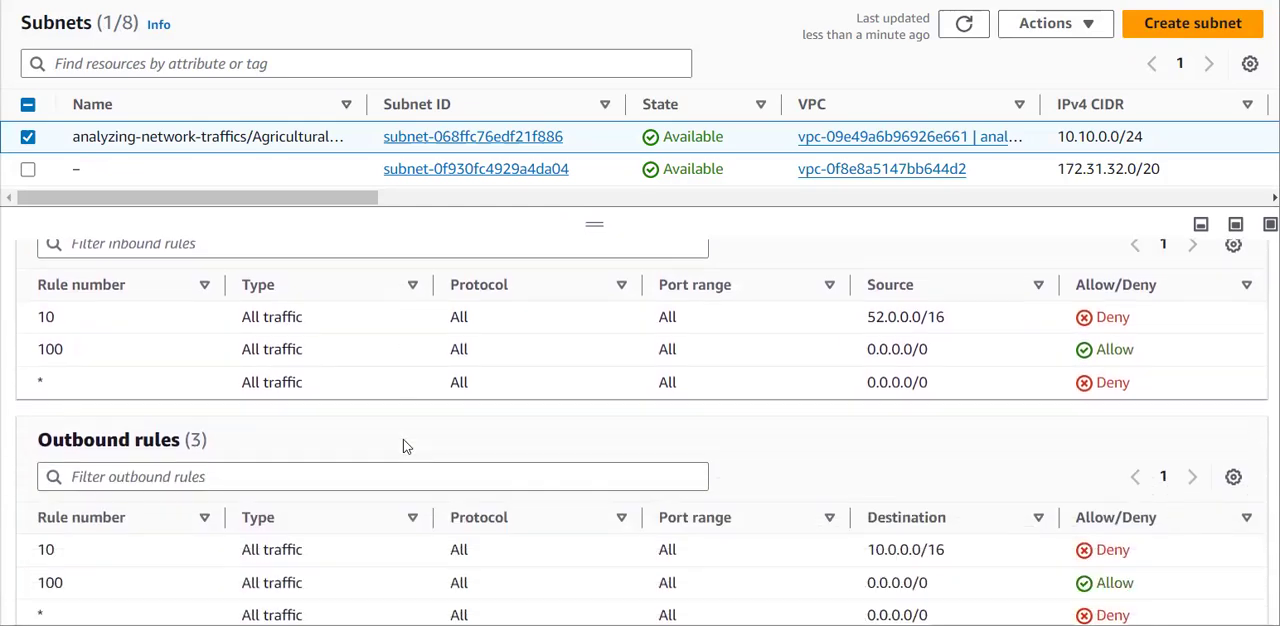
# Examine outbound rule 10 and compare the subnet's outbound rules with its inbound rules.
pyautogui.moveTo(1157, 557); pyautogui.dragTo(30, 547)
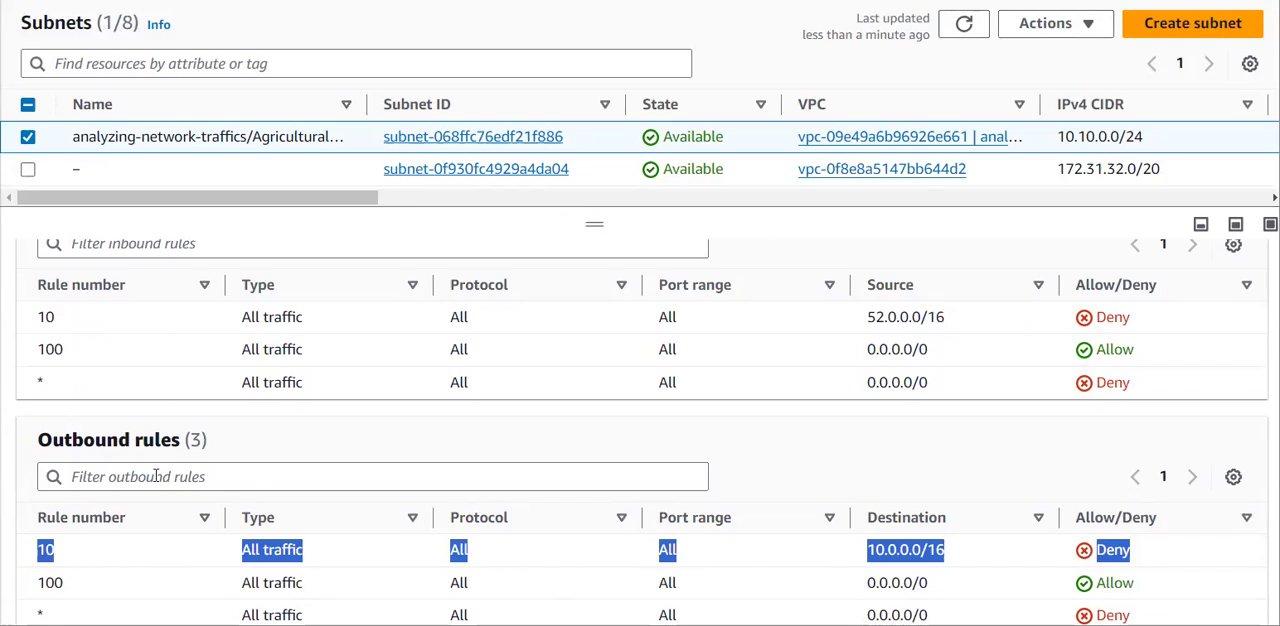
pyautogui.click(29, 437)
pyautogui.moveTo(29, 437); pyautogui.dragTo(201, 440)
pyautogui.click(201, 440)
pyautogui.scroll(4, 201, 446)
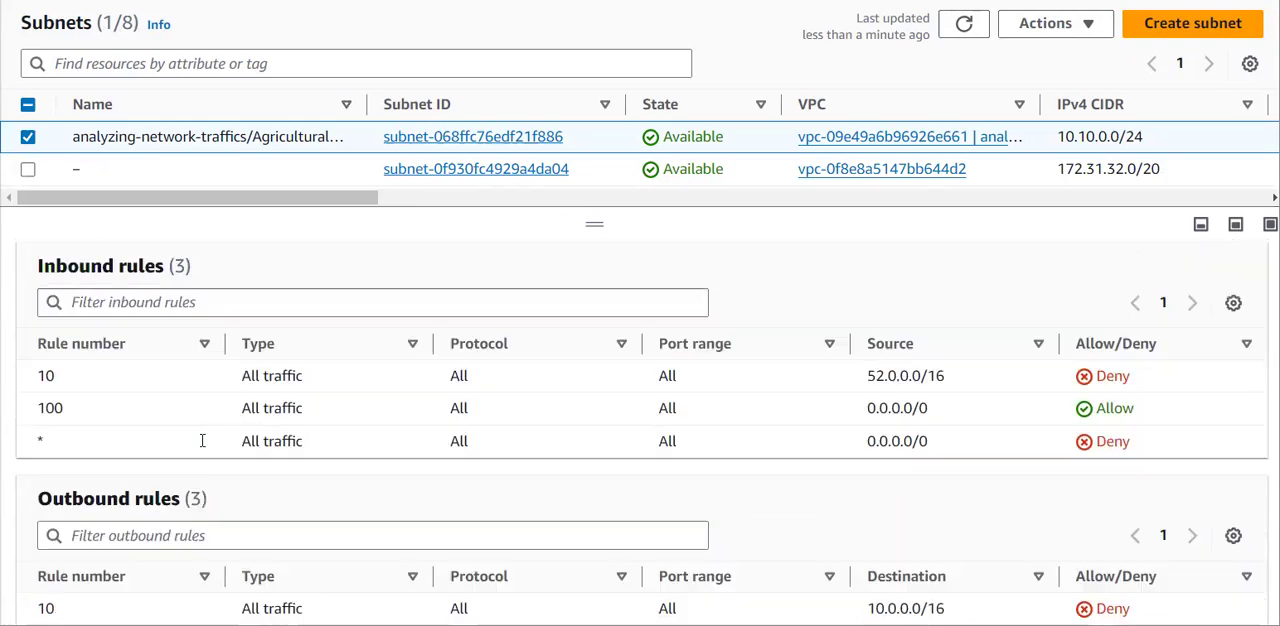
pyautogui.moveTo(1156, 502); pyautogui.dragTo(92, 490)
pyautogui.click(70, 484)
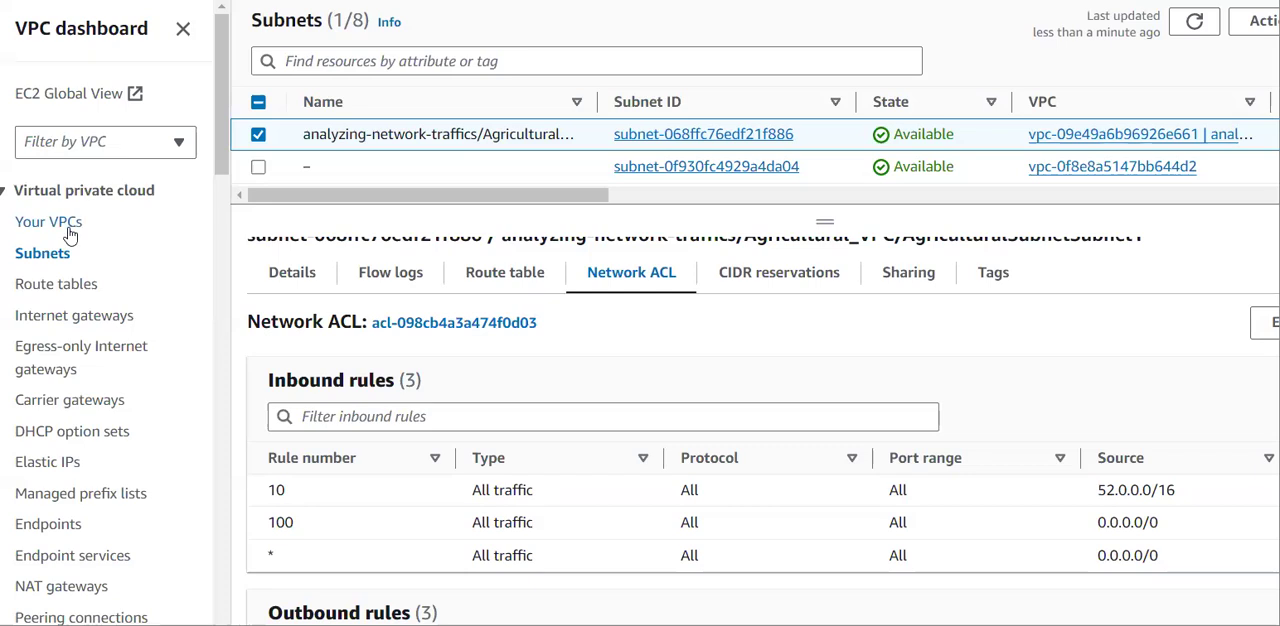
# Open Agricultural_VPC's flow logs and review the filters of my-flowlog-accepting-requests and flowlogs-for-rejection-requests.
pyautogui.click(60, 222)
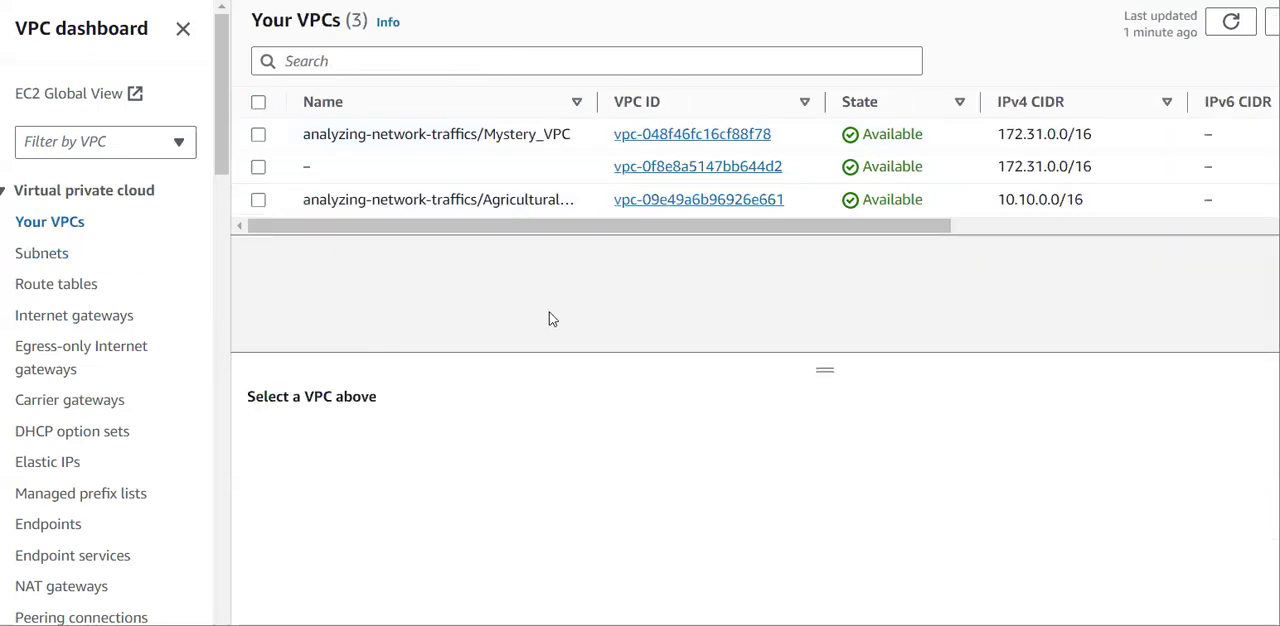
pyautogui.click(258, 136)
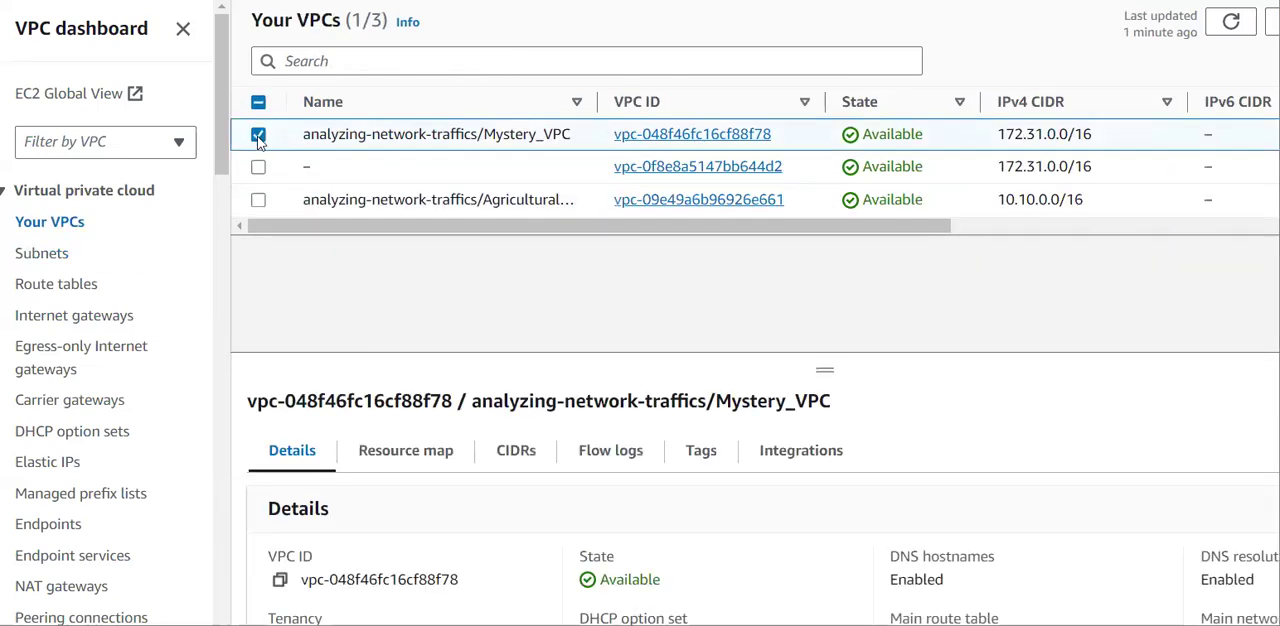
pyautogui.click(257, 135)
pyautogui.click(258, 201)
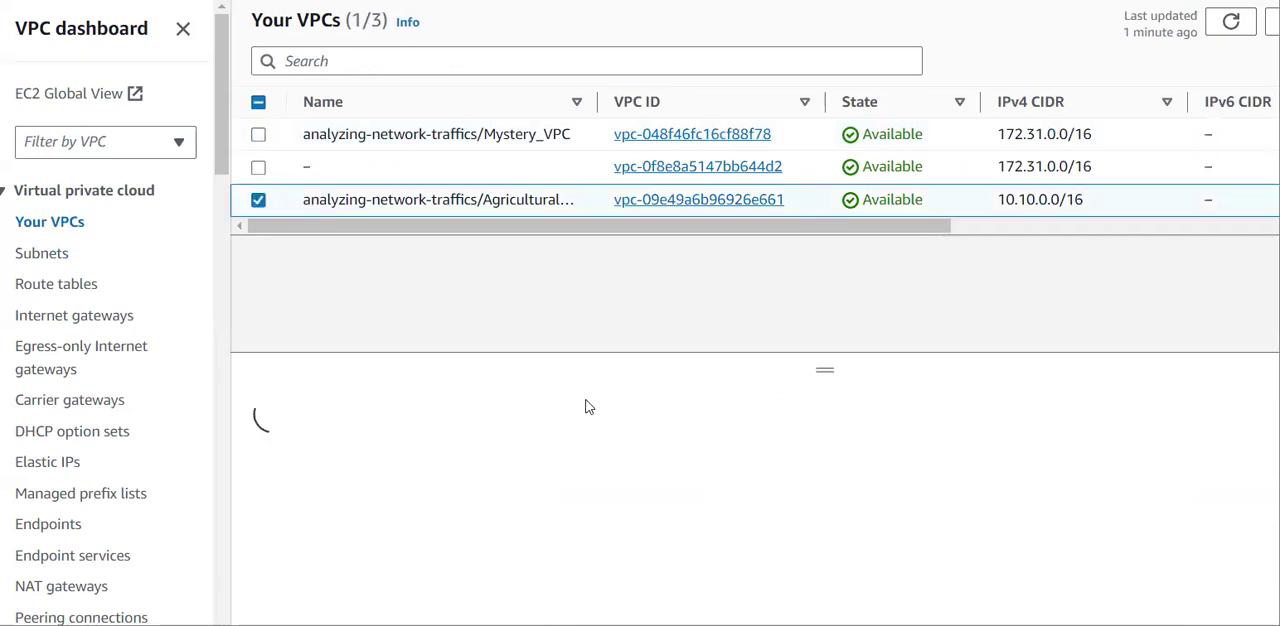
pyautogui.click(620, 462)
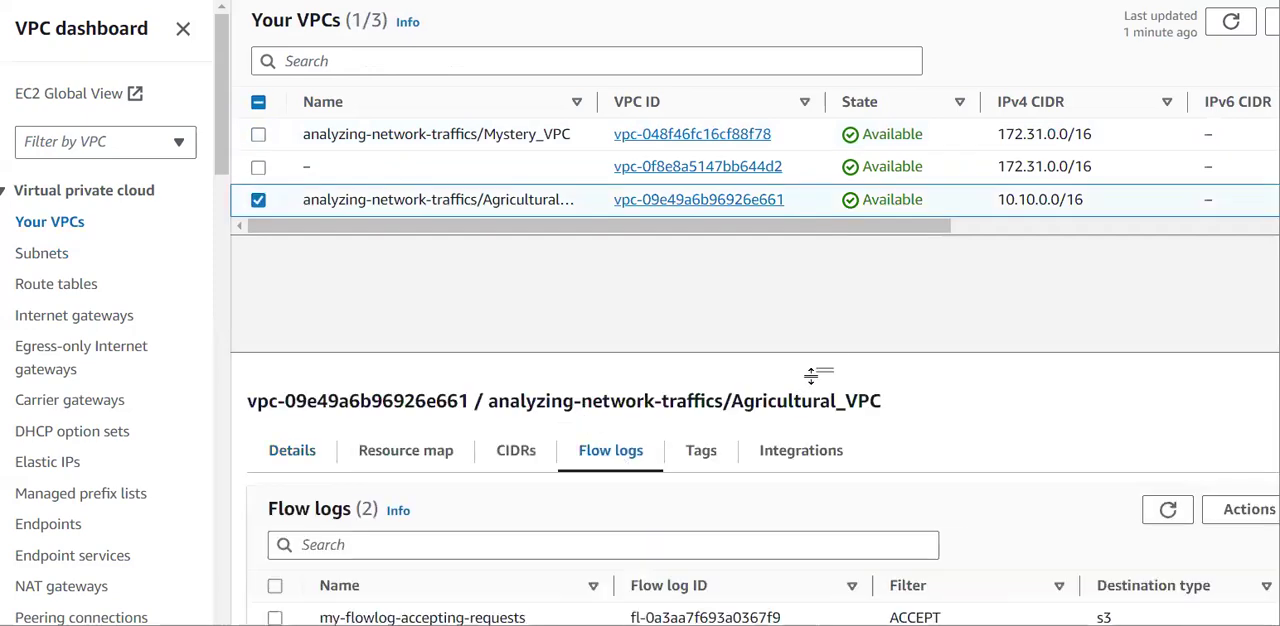
pyautogui.moveTo(826, 368); pyautogui.dragTo(855, 212)
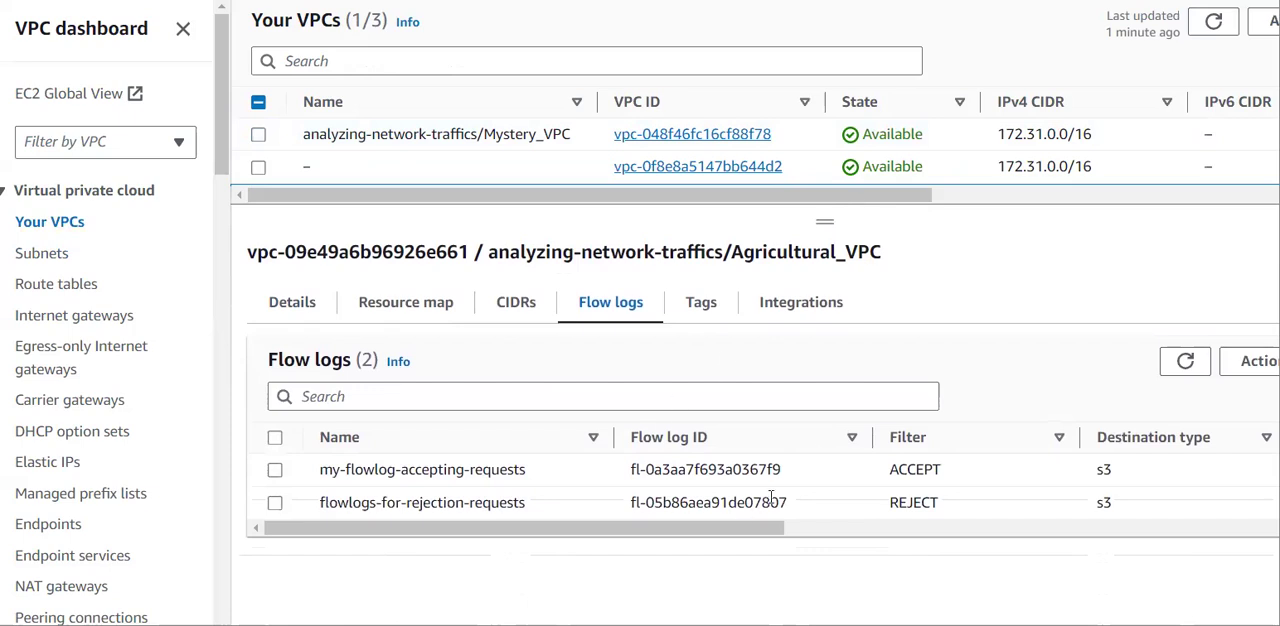
pyautogui.moveTo(967, 509); pyautogui.dragTo(894, 484)
pyautogui.click(898, 486)
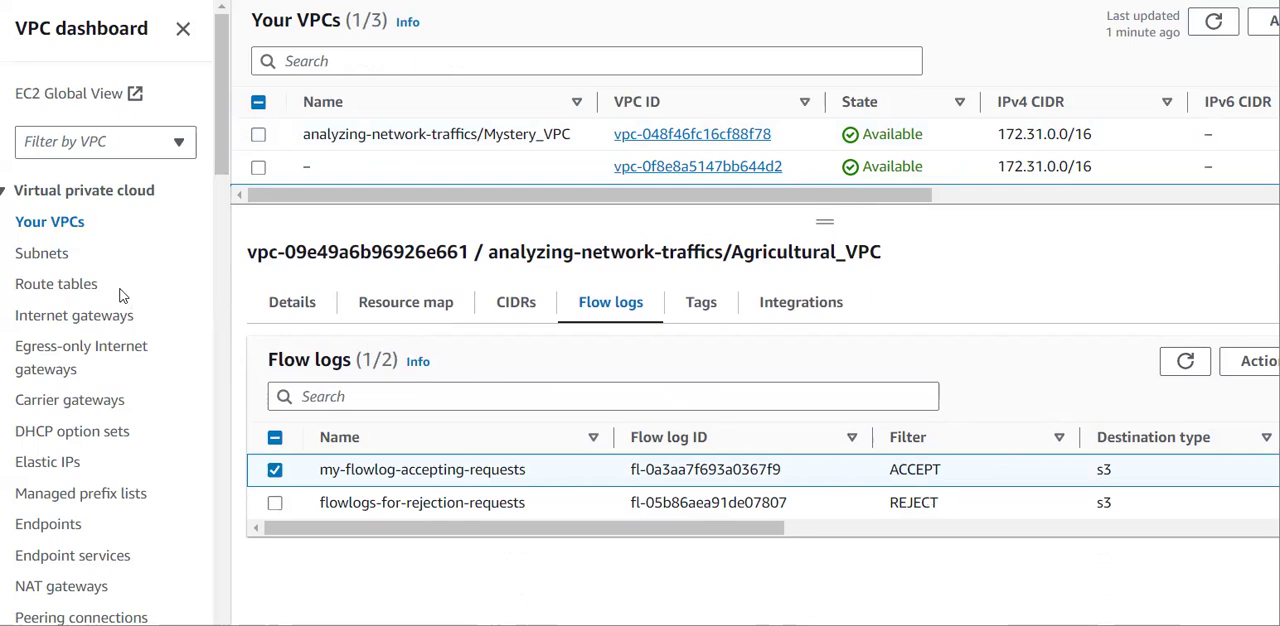
# Go back to AgriculturalSubnetSubnet1's network ACL and compare the source of inbound rule 10 with the destination of outbound rule 10.
pyautogui.click(56, 256)
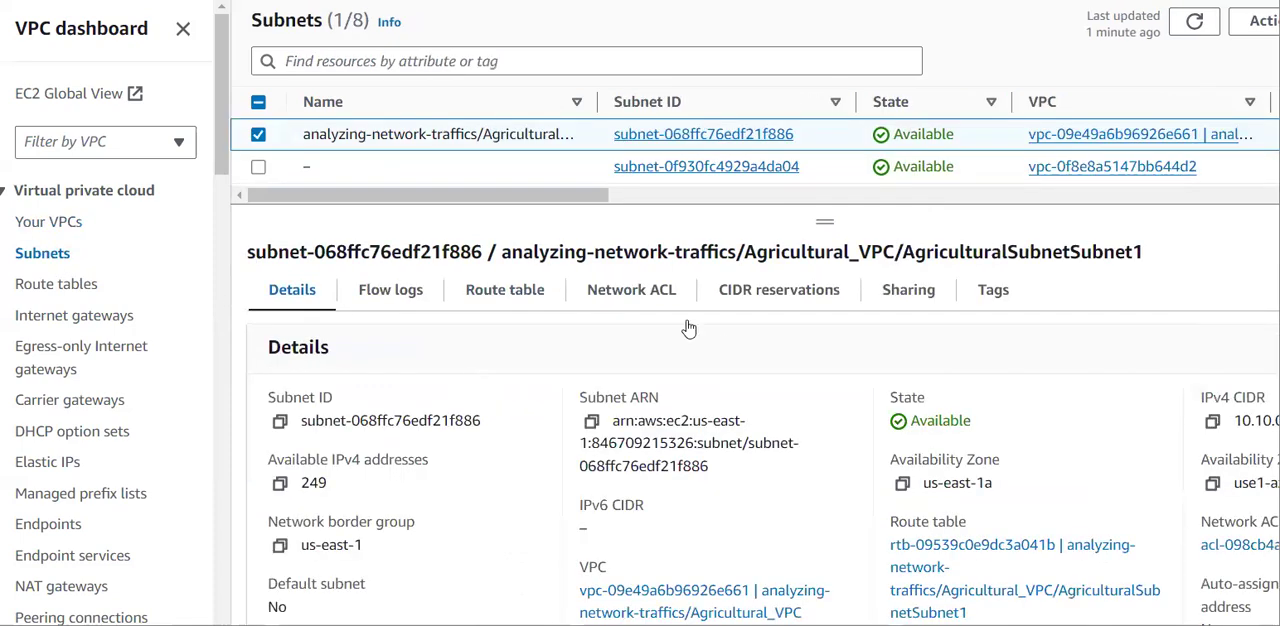
pyautogui.click(595, 290)
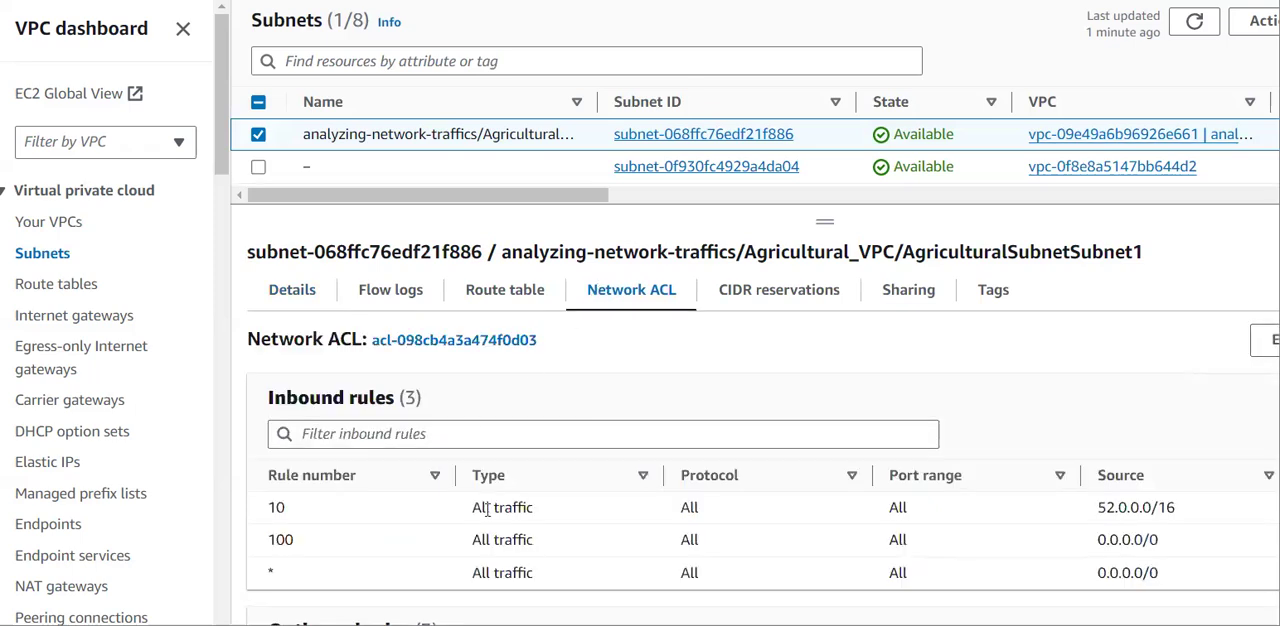
pyautogui.scroll(-2, 617, 459)
pyautogui.scroll(1, 617, 459)
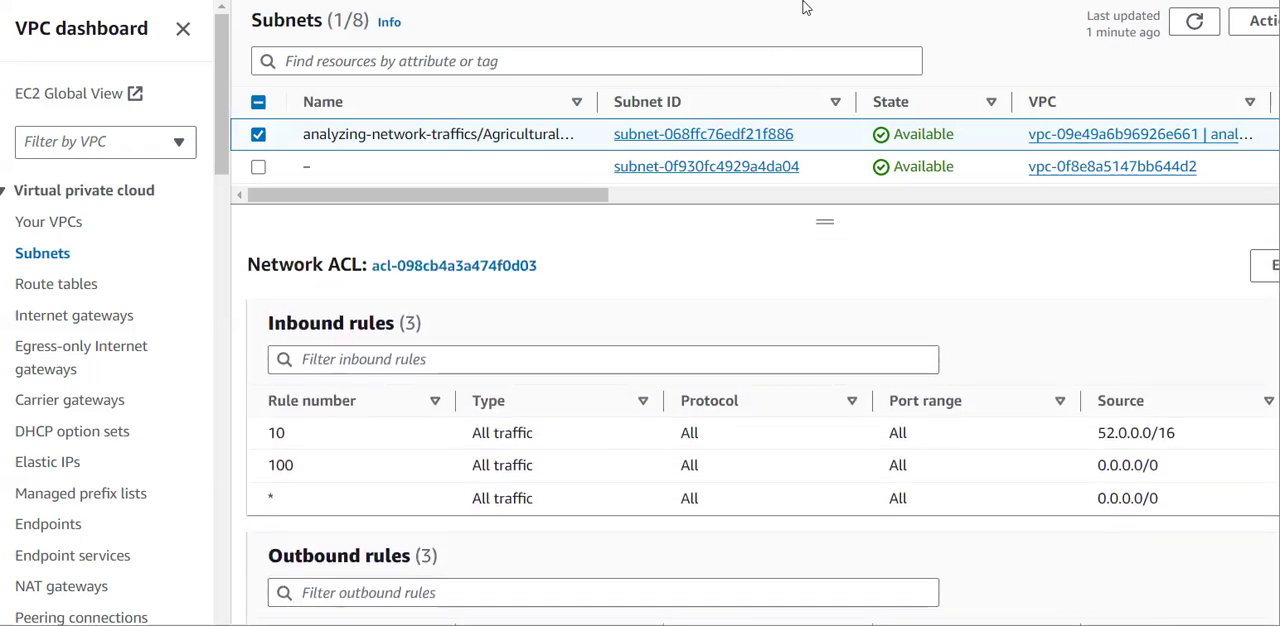
pyautogui.scroll(-1, 962, 296)
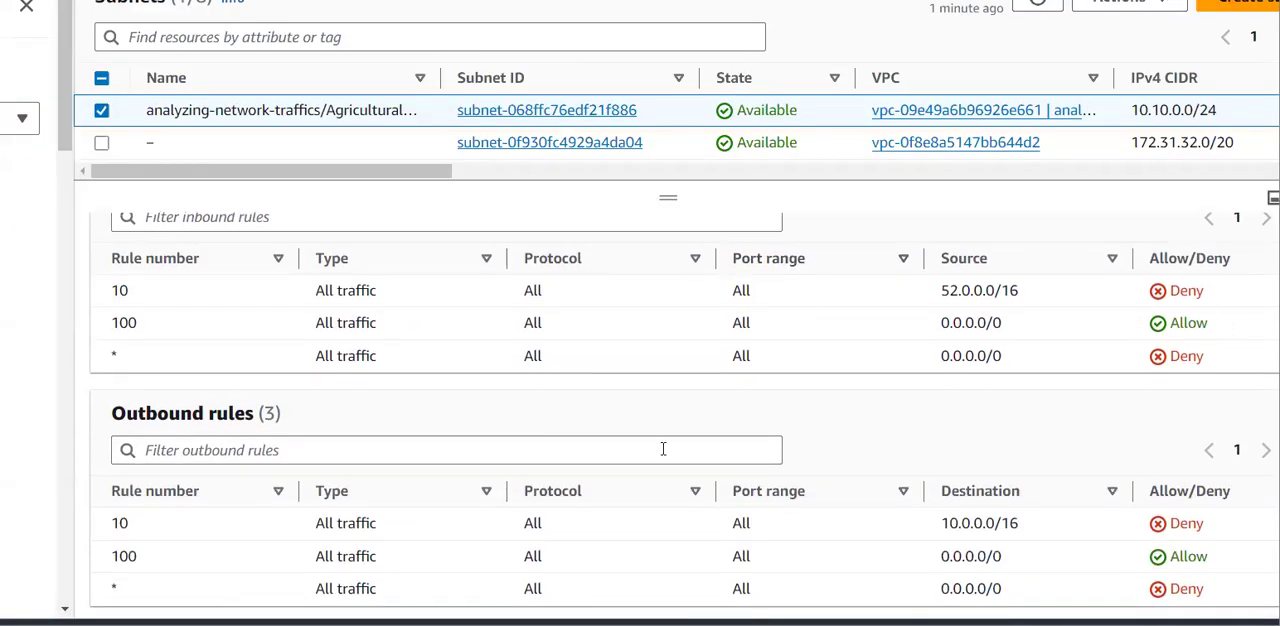
pyautogui.moveTo(934, 293); pyautogui.dragTo(1042, 290)
pyautogui.click(1020, 416)
pyautogui.moveTo(944, 524); pyautogui.dragTo(1032, 527)
pyautogui.click(1034, 526)
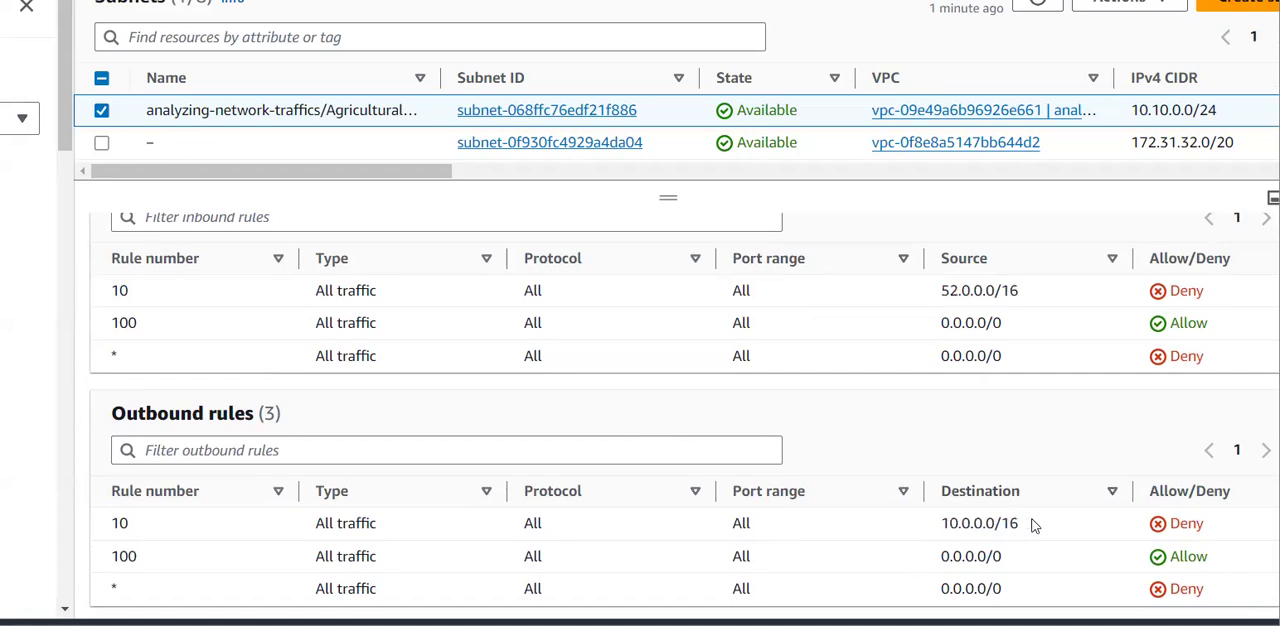